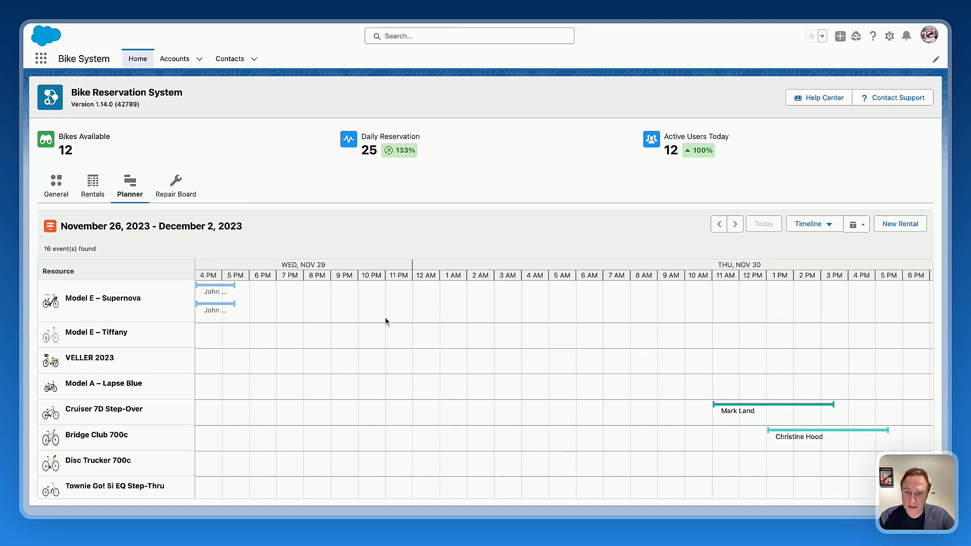
View the details and edit form of the lower rental on the planner's Model E – Supernova row.
{"action": "left_click", "coordinate": [214, 311]}
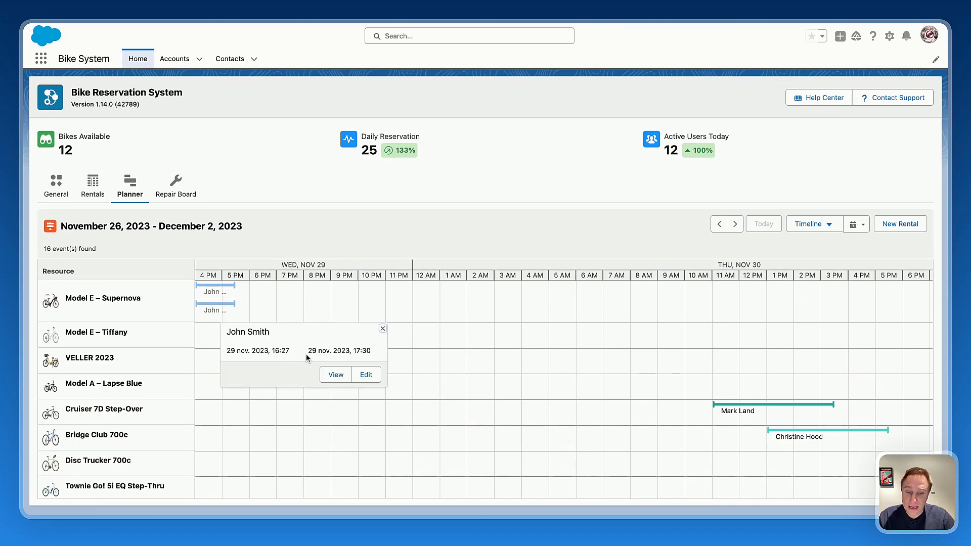
{"action": "left_click", "coordinate": [365, 376]}
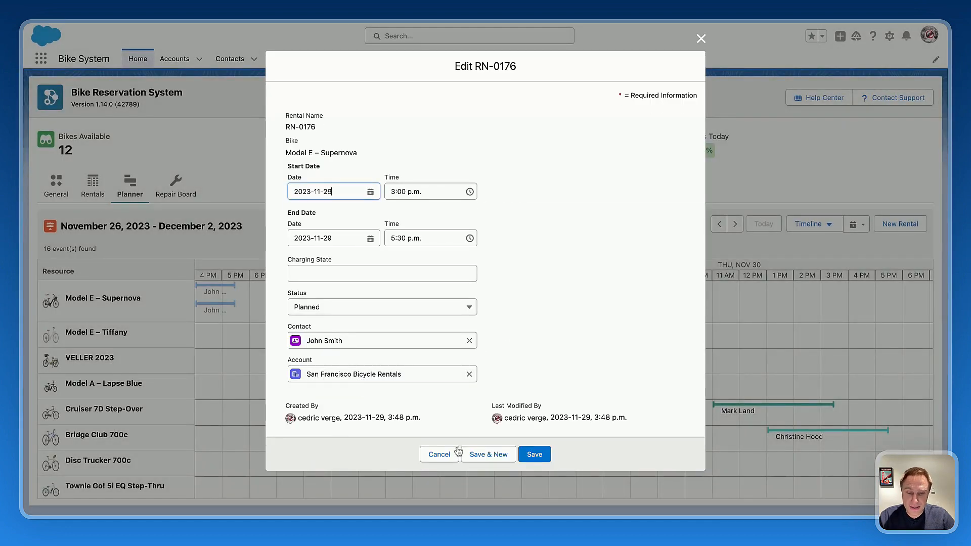
{"action": "left_click", "coordinate": [445, 456]}
{"action": "left_click", "coordinate": [227, 309]}
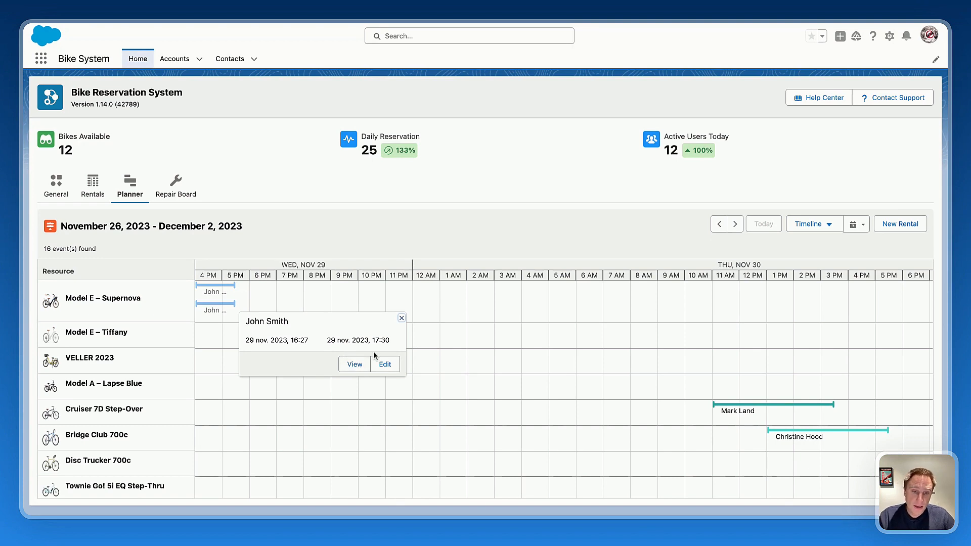
{"action": "left_click", "coordinate": [402, 318]}
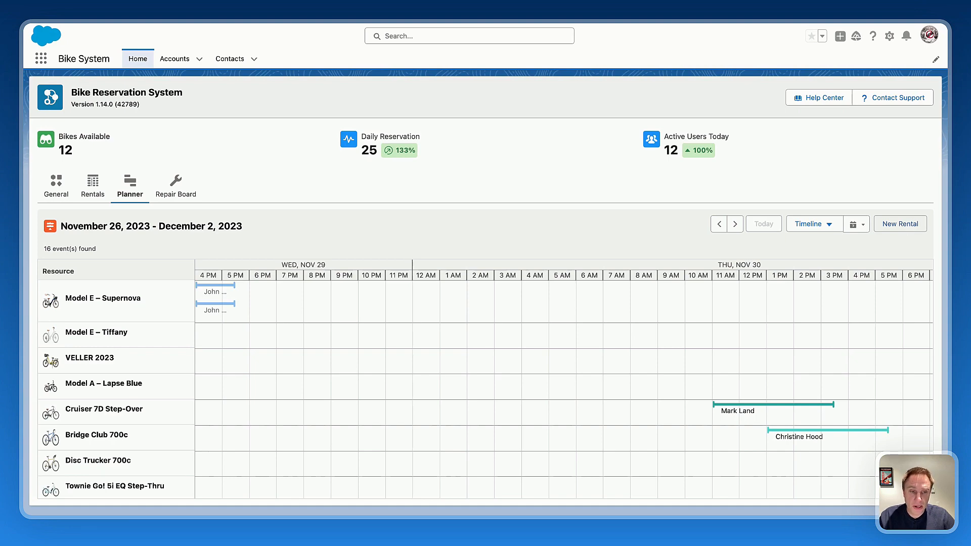
Preview the location page of the new rental wizard.
{"action": "left_click", "coordinate": [900, 224]}
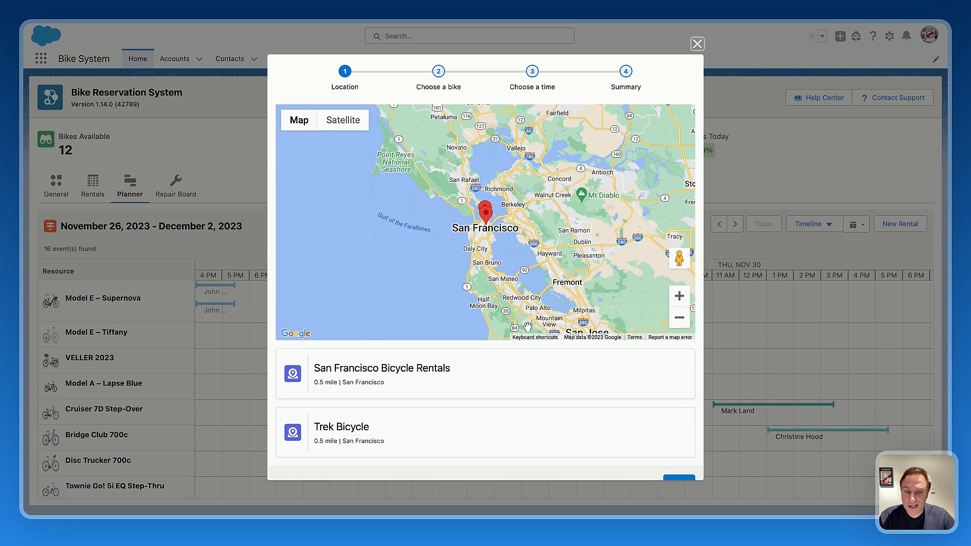
{"action": "left_click", "coordinate": [697, 46]}
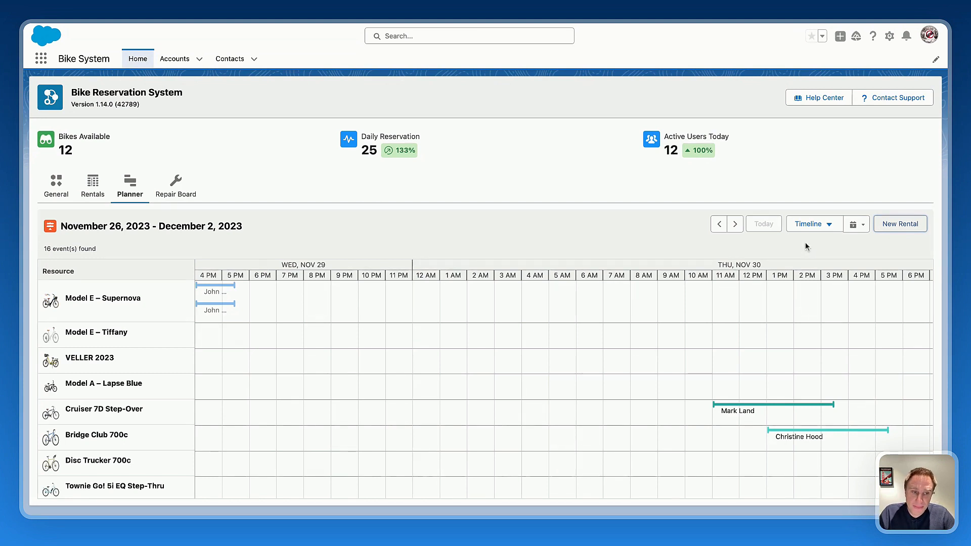
Review the week's rentals in the planner's Calendar view and return to the Timeline view.
{"action": "left_click", "coordinate": [808, 225]}
{"action": "left_click", "coordinate": [807, 262]}
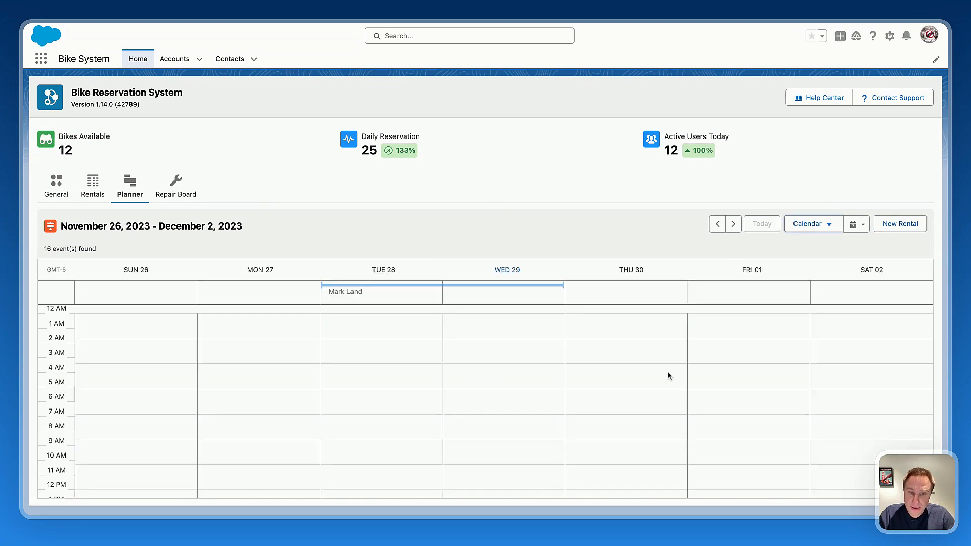
{"action": "scroll", "coordinate": [676, 363], "scroll_direction": "down", "scroll_amount": 5}
{"action": "scroll", "coordinate": [675, 362], "scroll_direction": "down", "scroll_amount": 3}
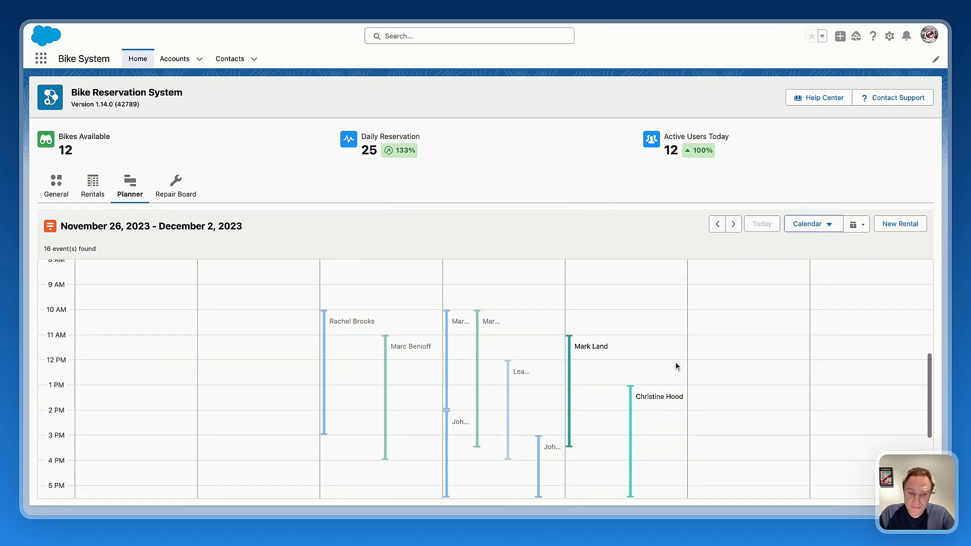
{"action": "left_click", "coordinate": [804, 223]}
{"action": "left_click", "coordinate": [802, 245]}
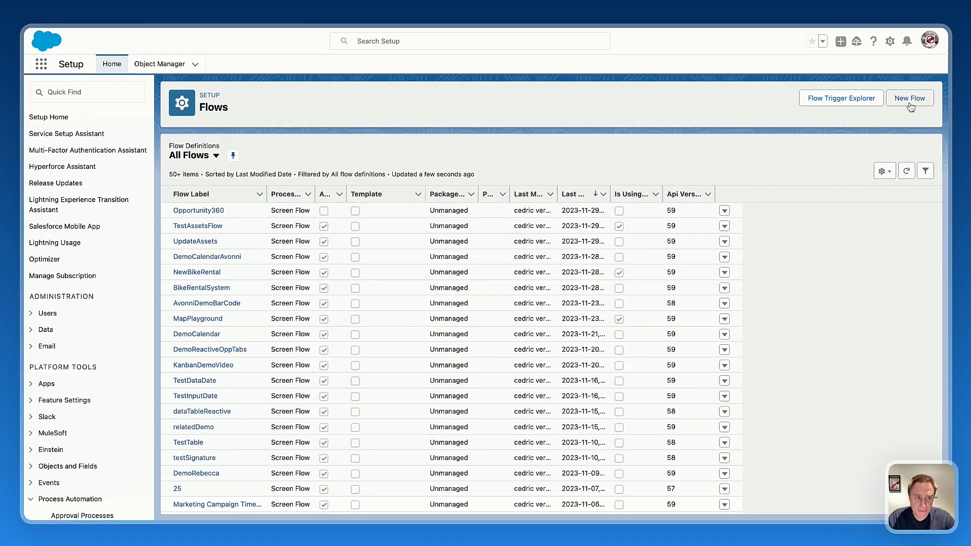
Create a new Screen Flow and add a Get Records element between Start and End.
{"action": "left_click", "coordinate": [910, 99]}
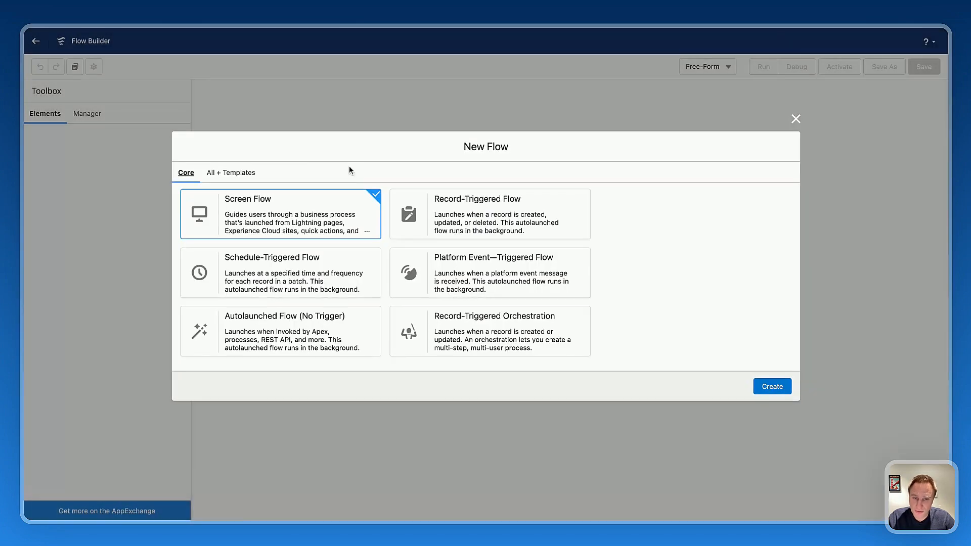
{"action": "left_click", "coordinate": [773, 390]}
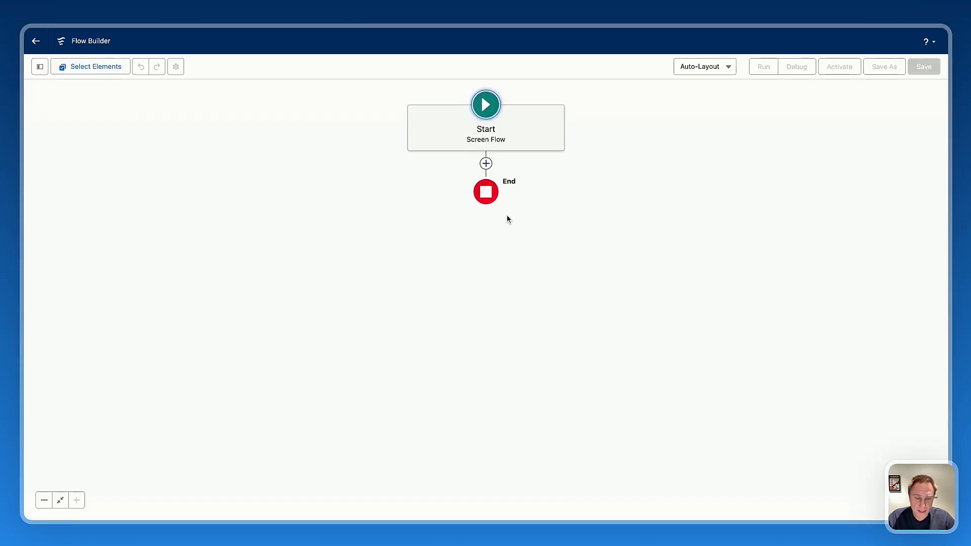
{"action": "left_click", "coordinate": [486, 163]}
{"action": "type", "text": "get"}
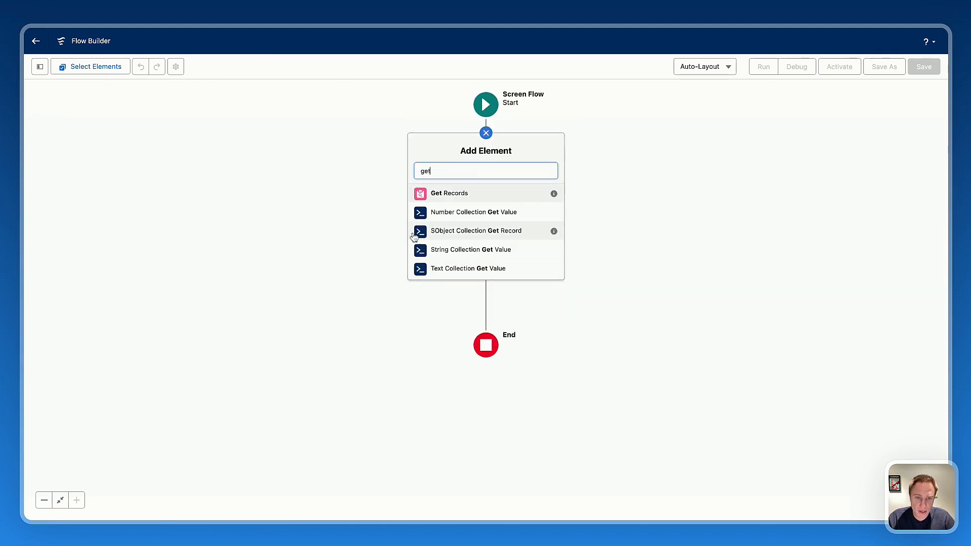
{"action": "left_click", "coordinate": [452, 197]}
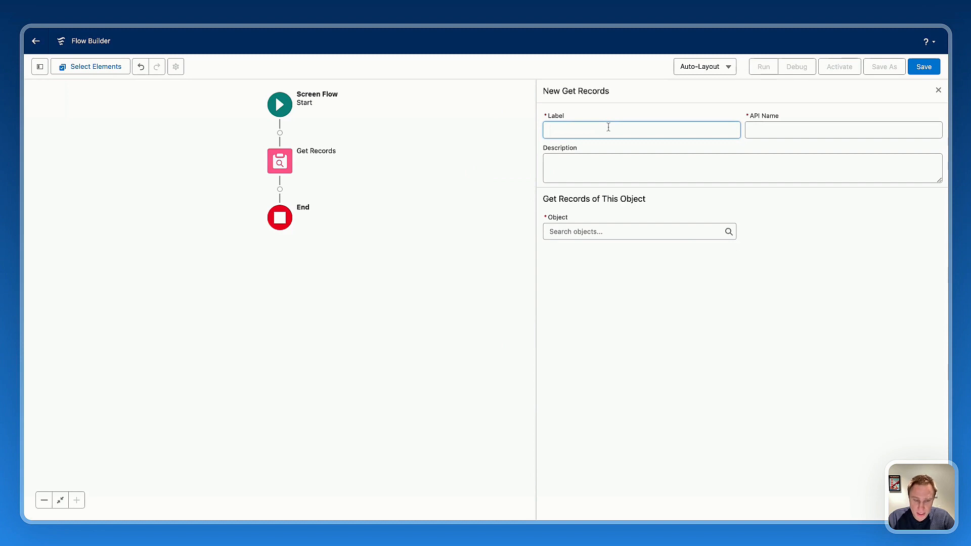
Label the Get Records element GetBikes, with the same API name, and set its object to Bike.
{"action": "type", "text": "GetBiuke"}
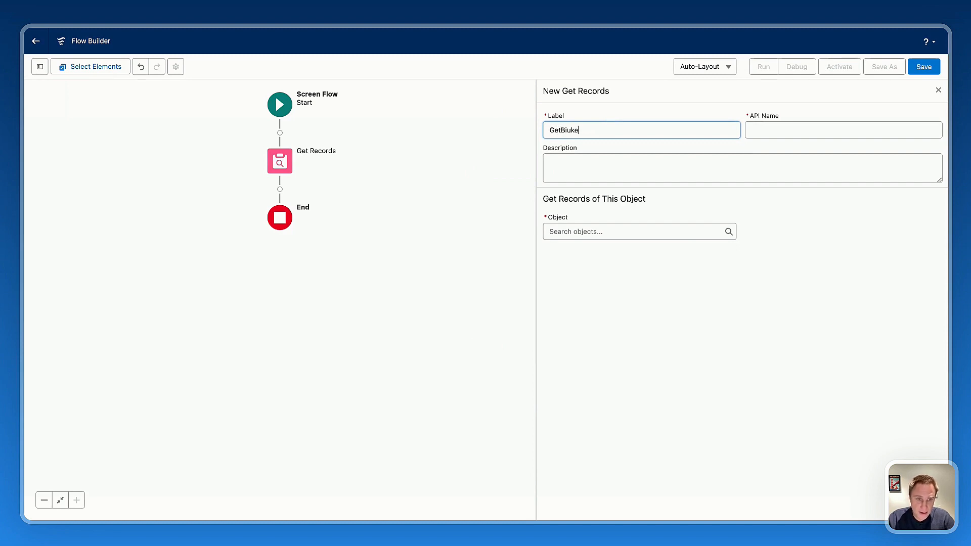
{"action": "key", "text": "BackSpace"}
{"action": "key", "text": "BackSpace"}
{"action": "key", "text": "BackSpace"}
{"action": "type", "text": "kes"}
{"action": "key", "text": "Tab"}
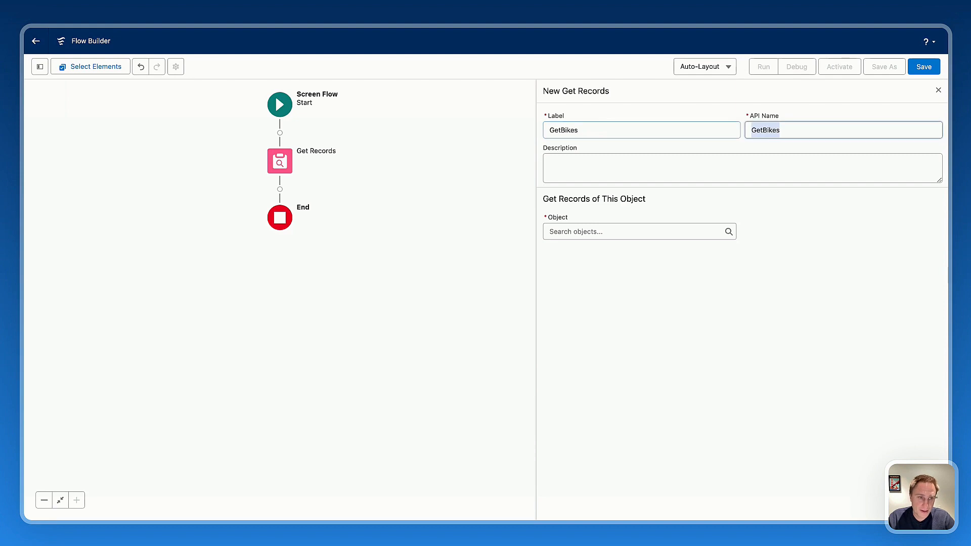
{"action": "left_click", "coordinate": [647, 232]}
{"action": "type", "text": "bik"}
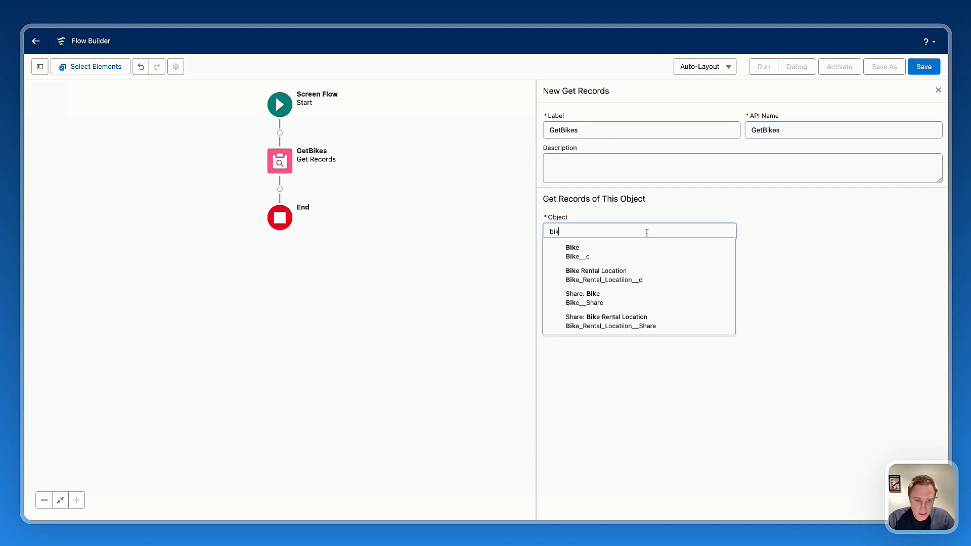
{"action": "type", "text": "e"}
{"action": "left_click", "coordinate": [600, 258]}
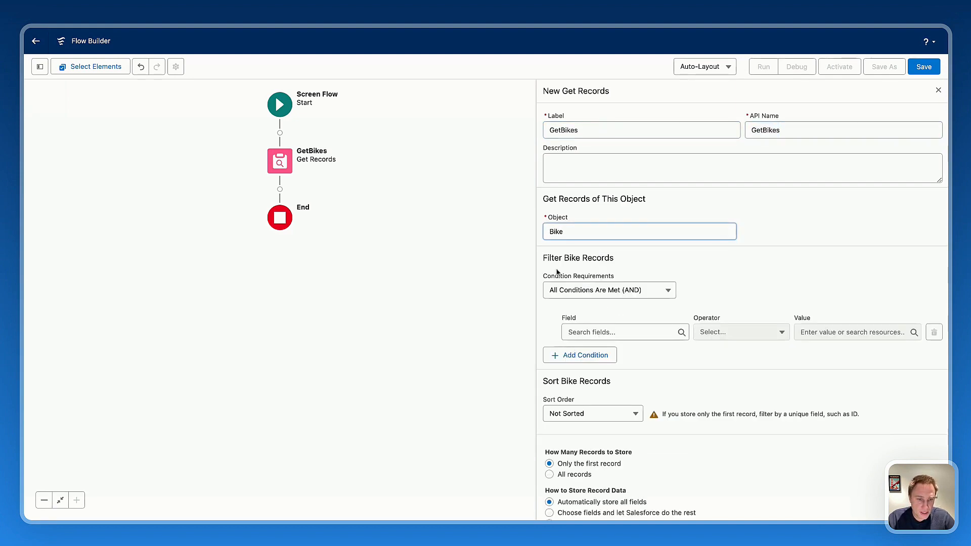
Set GetBikes to get all Bike records without filter conditions and to store all records.
{"action": "left_click", "coordinate": [567, 293]}
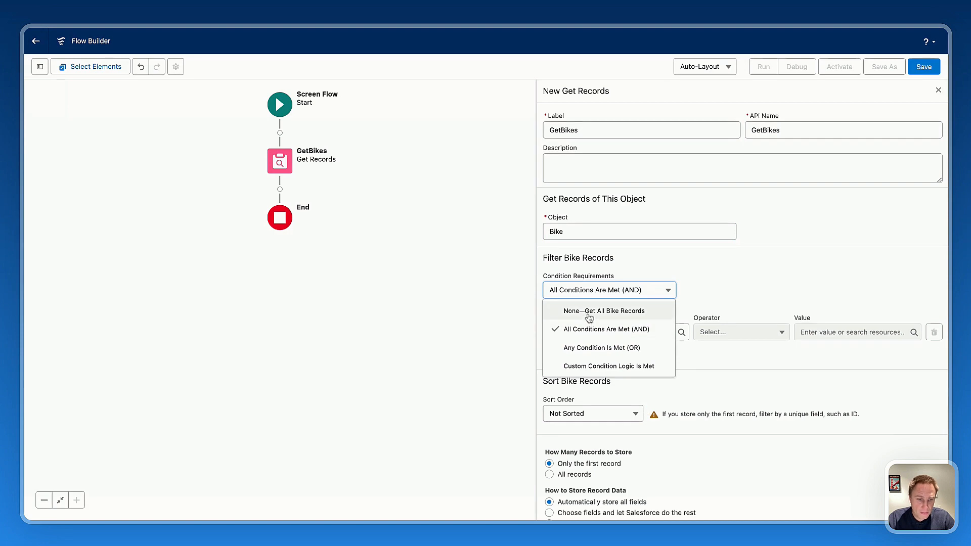
{"action": "left_click", "coordinate": [590, 313]}
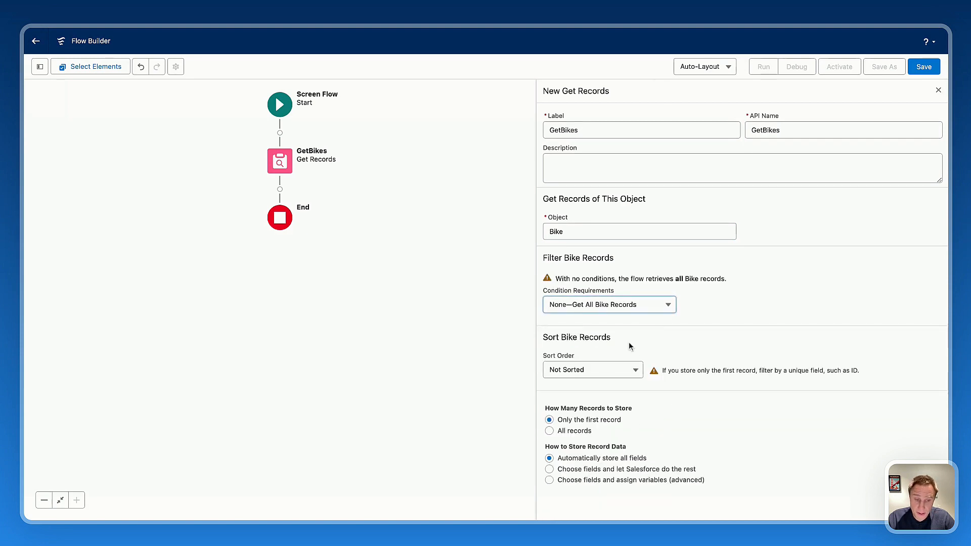
{"action": "left_click", "coordinate": [579, 432]}
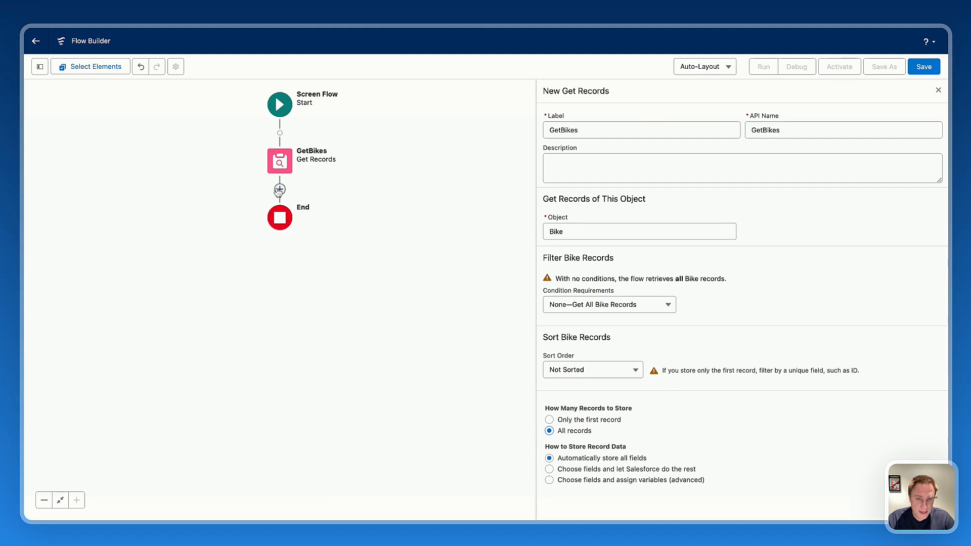
Add a second Get Records element after GetBikes and label it GetRentals, with the same API name.
{"action": "left_click", "coordinate": [280, 191]}
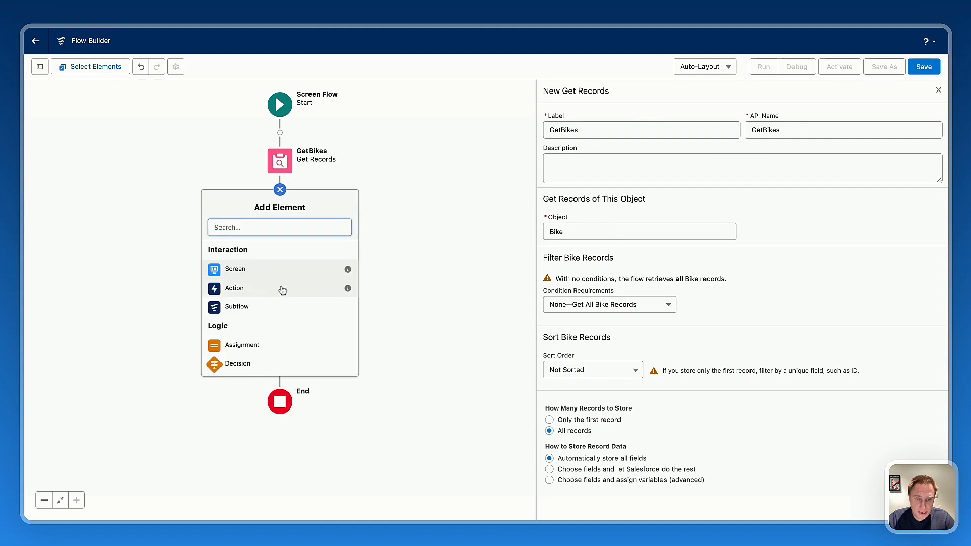
{"action": "type", "text": "get"}
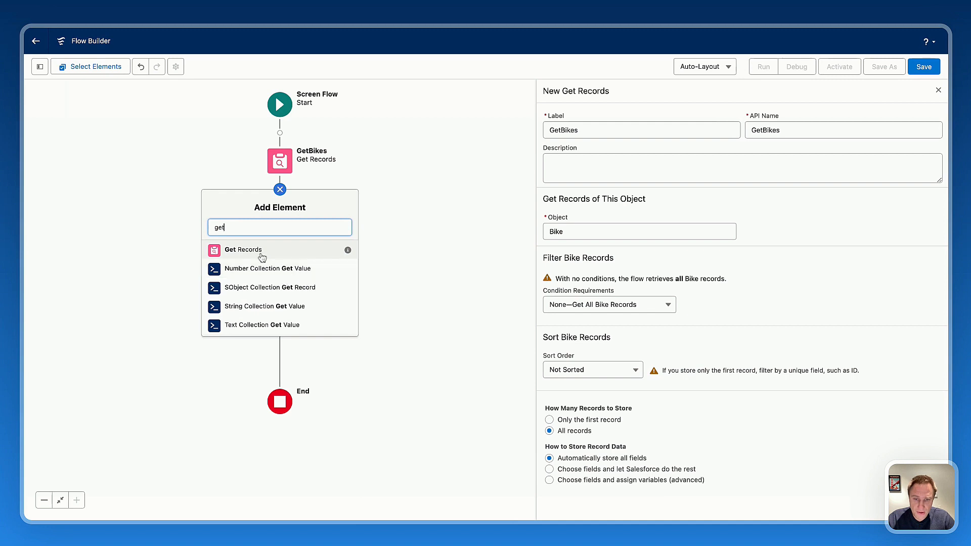
{"action": "left_click", "coordinate": [258, 253]}
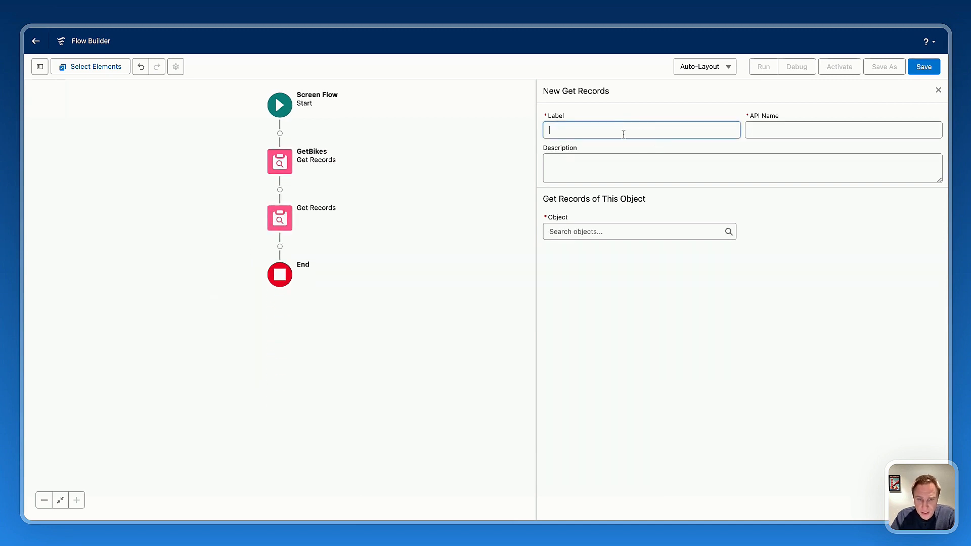
{"action": "type", "text": "GetRenta"}
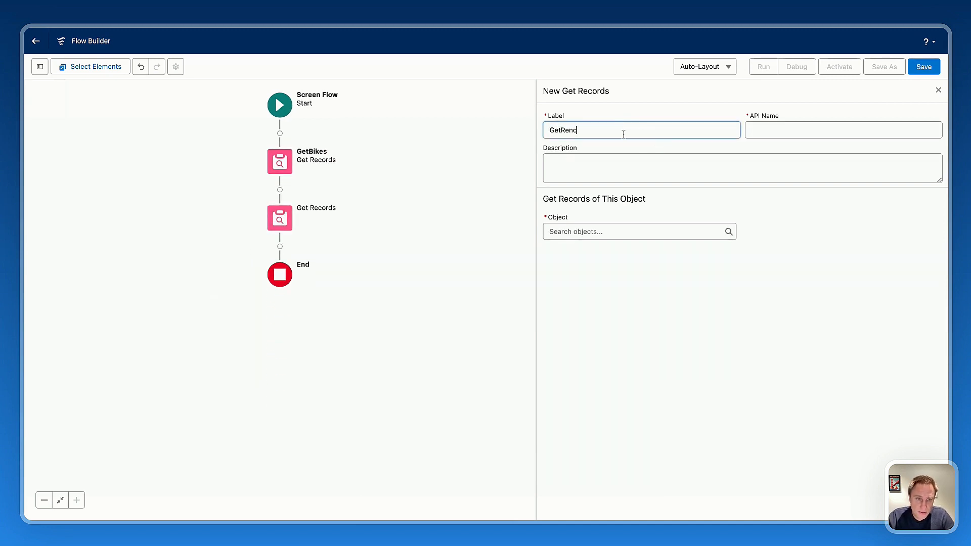
{"action": "type", "text": "ls"}
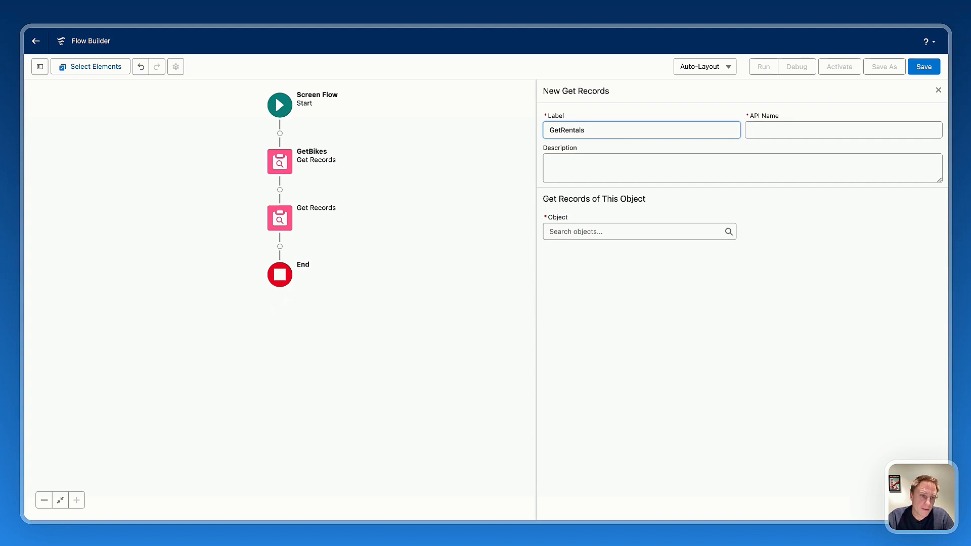
{"action": "left_click", "coordinate": [789, 133]}
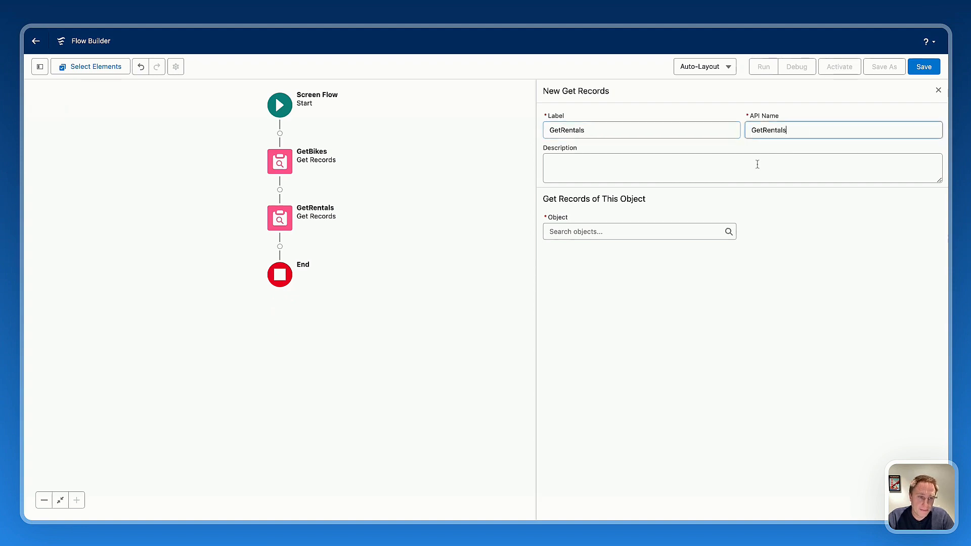
Set the GetRentals object to Rental, with no filter conditions and all records stored.
{"action": "left_click", "coordinate": [572, 231]}
{"action": "type", "text": "renta"}
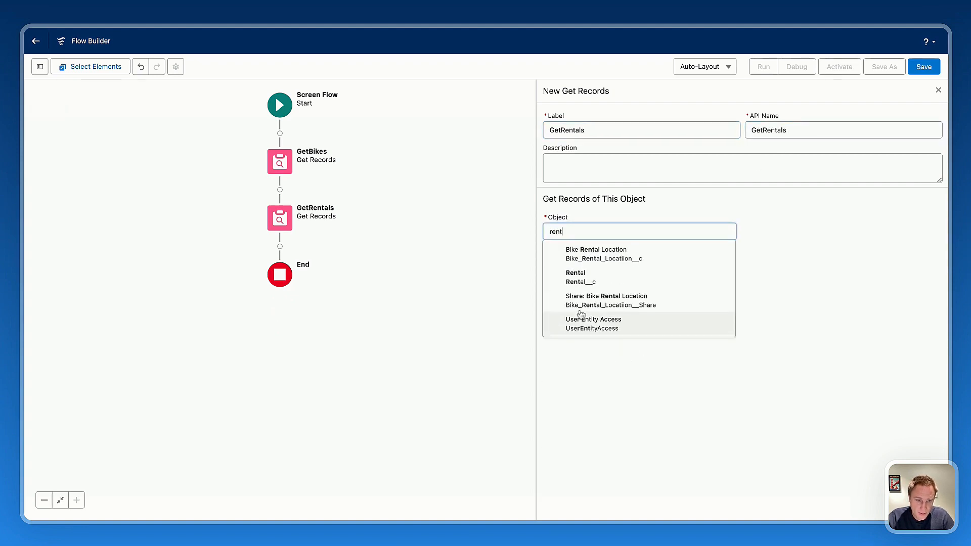
{"action": "left_click", "coordinate": [577, 275]}
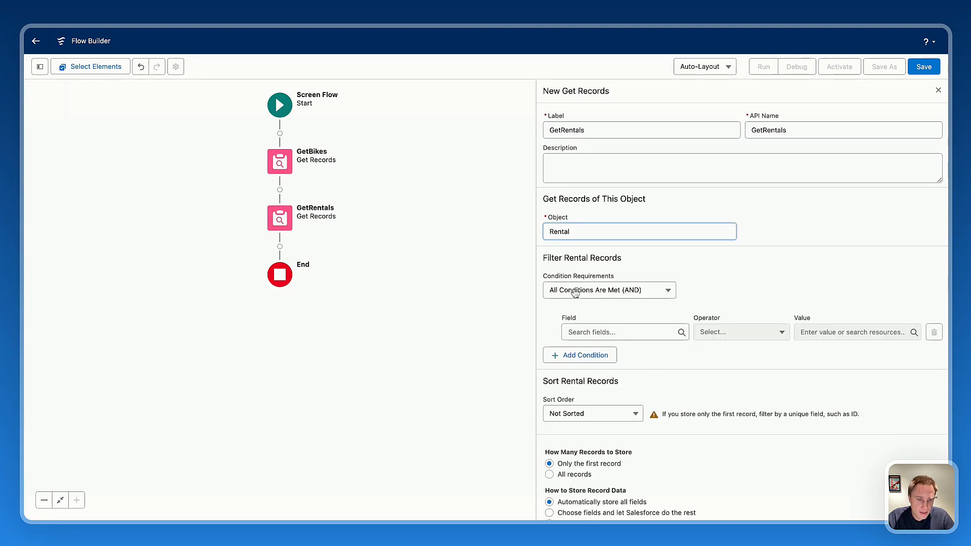
{"action": "left_click", "coordinate": [575, 291]}
{"action": "left_click", "coordinate": [590, 313]}
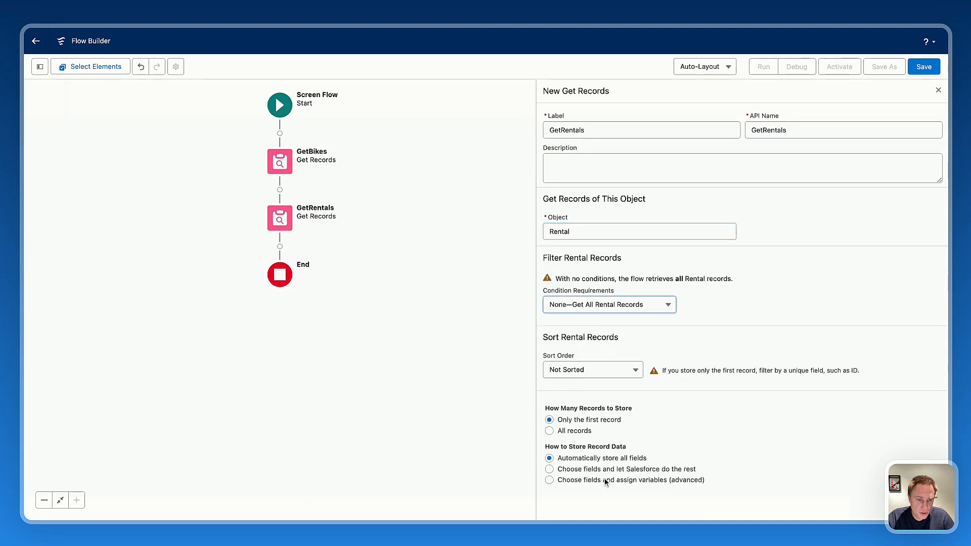
{"action": "left_click", "coordinate": [579, 431]}
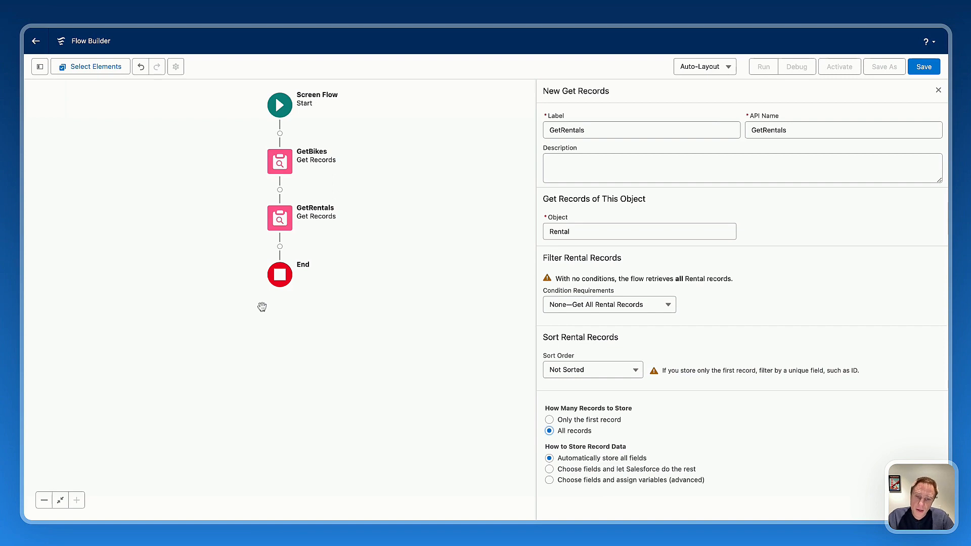
Add a Screen element after GetRentals with the label and API name screen1.
{"action": "left_click", "coordinate": [280, 246]}
{"action": "left_click", "coordinate": [246, 348]}
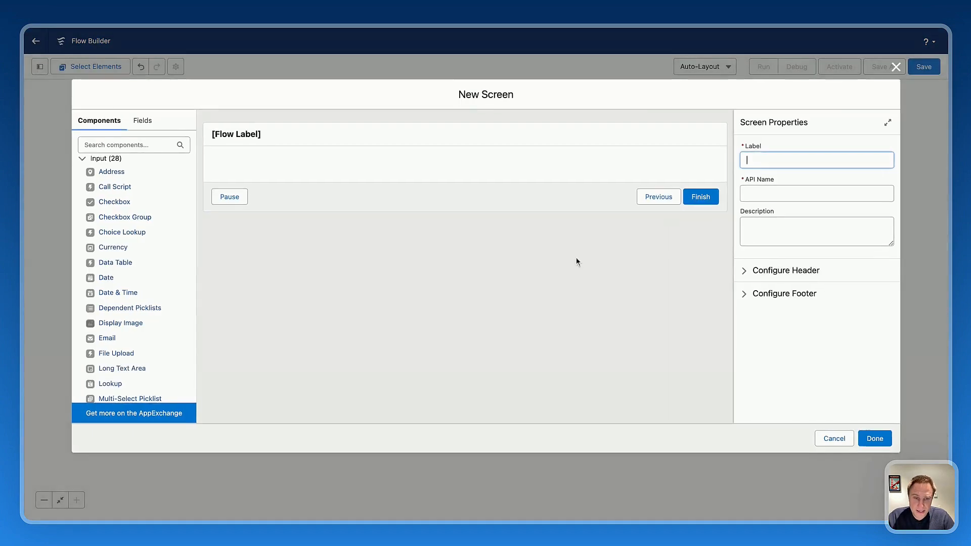
{"action": "type", "text": "screen1"}
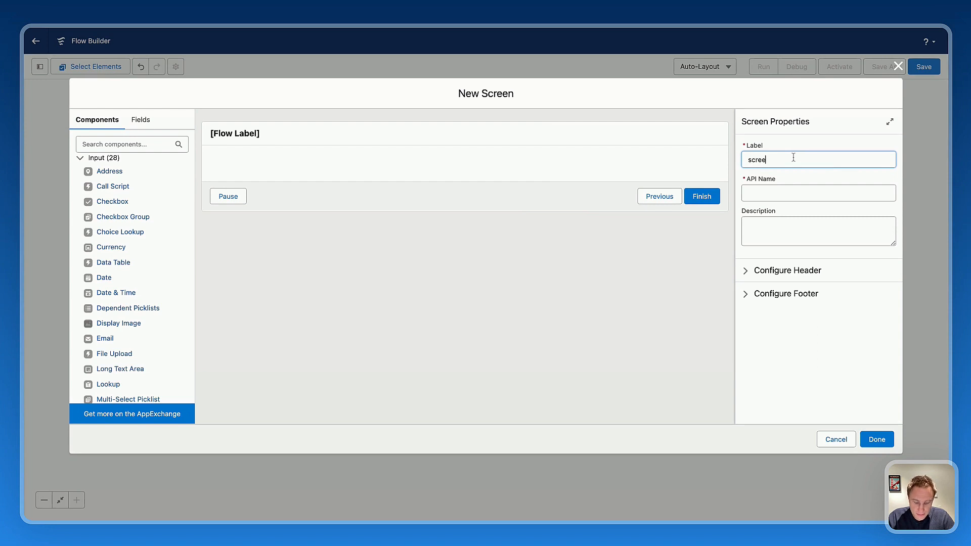
{"action": "key", "text": "Tab"}
{"action": "key", "text": "Tab"}
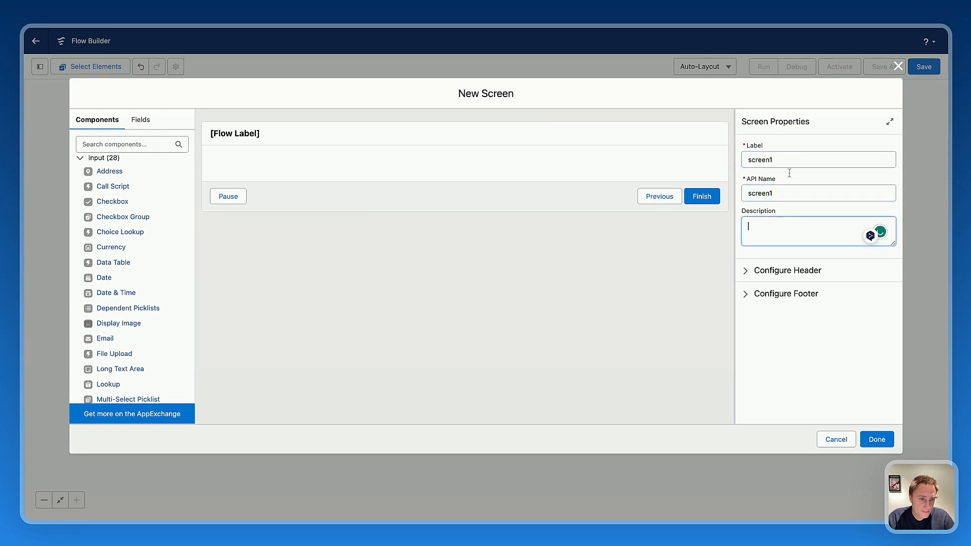
Hide the header and footer of screen1.
{"action": "left_click", "coordinate": [779, 270]}
{"action": "left_click", "coordinate": [764, 289]}
{"action": "left_click", "coordinate": [790, 339]}
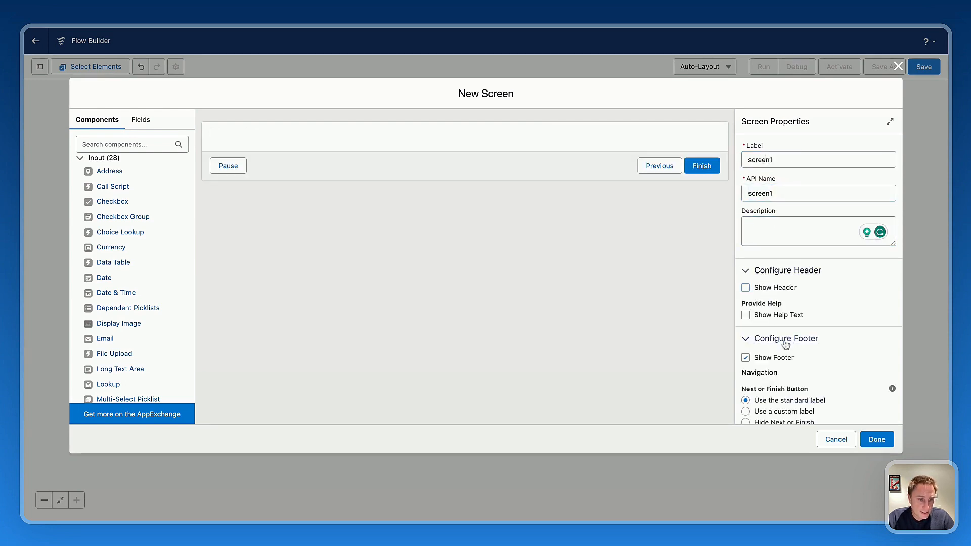
{"action": "left_click", "coordinate": [777, 360]}
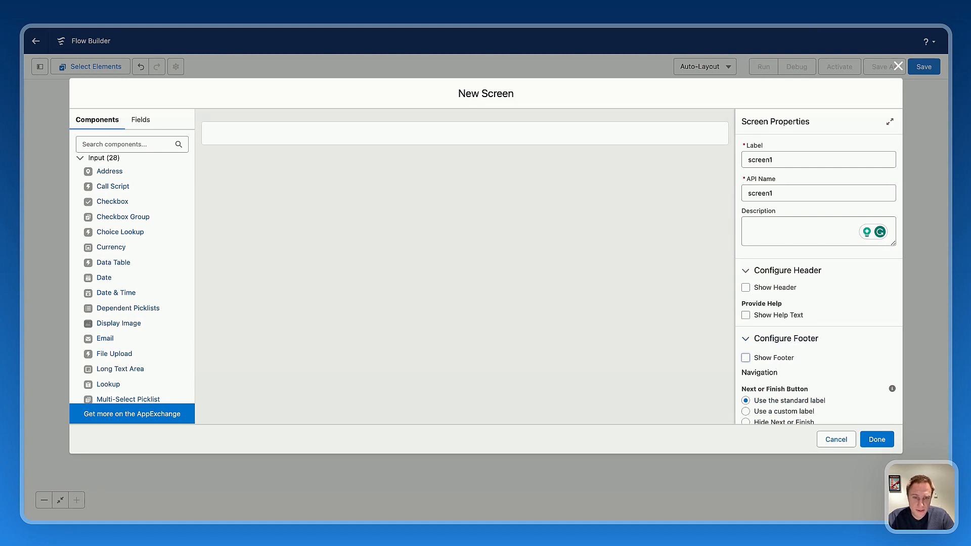
Add an Avonni Calendar component to screen1 with the API name calendar and open its Component Builder.
{"action": "scroll", "coordinate": [128, 285], "scroll_direction": "down", "scroll_amount": 5}
{"action": "scroll", "coordinate": [127, 287], "scroll_direction": "down", "scroll_amount": 10}
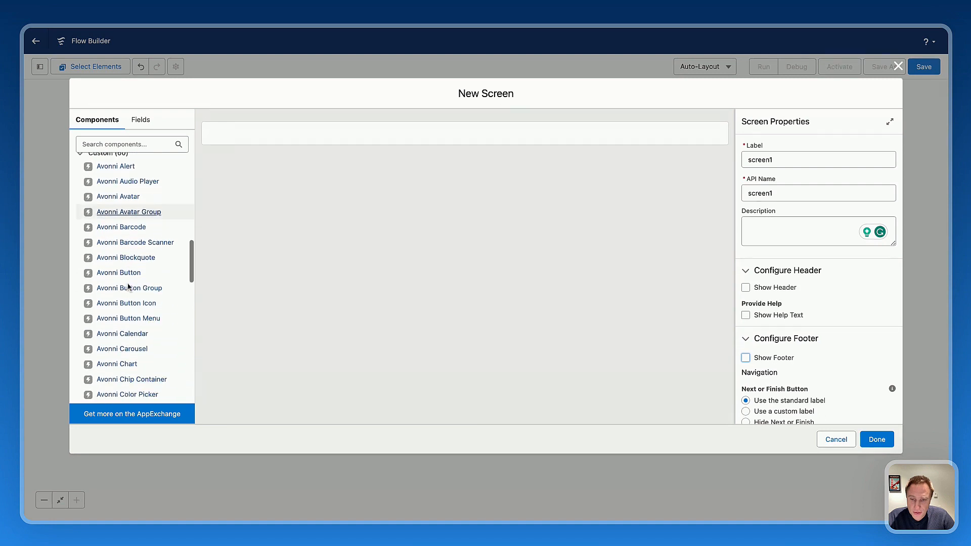
{"action": "left_click_drag", "start_coordinate": [115, 296], "coordinate": [418, 124]}
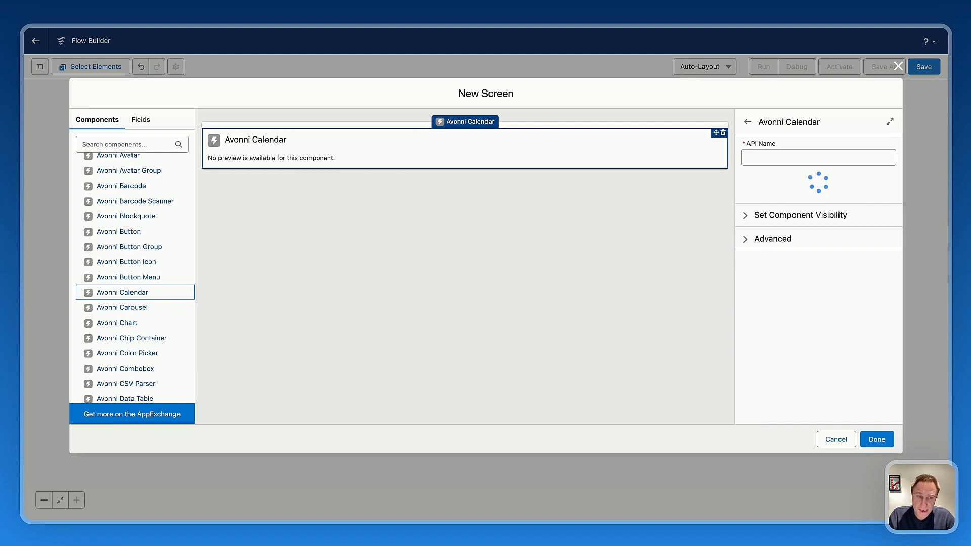
{"action": "left_click", "coordinate": [753, 154]}
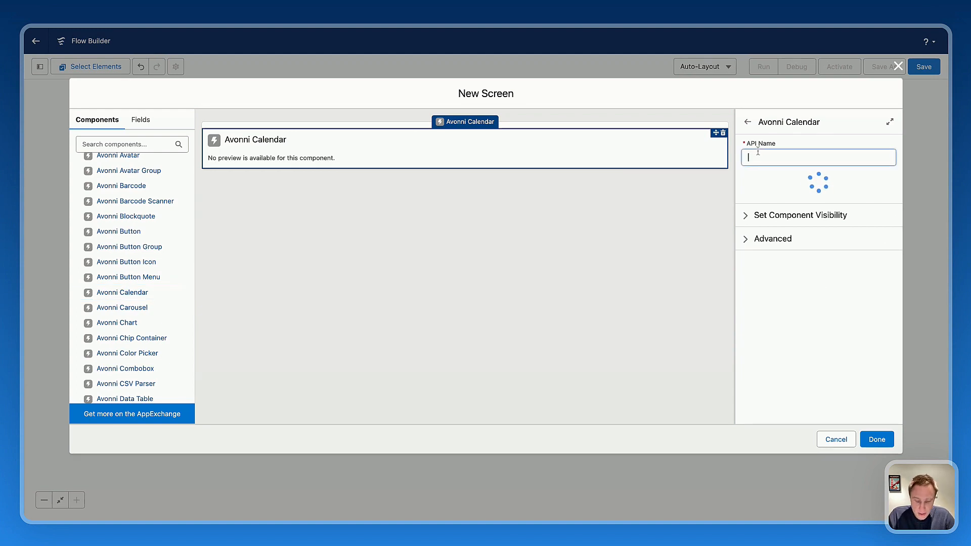
{"action": "type", "text": "calendar"}
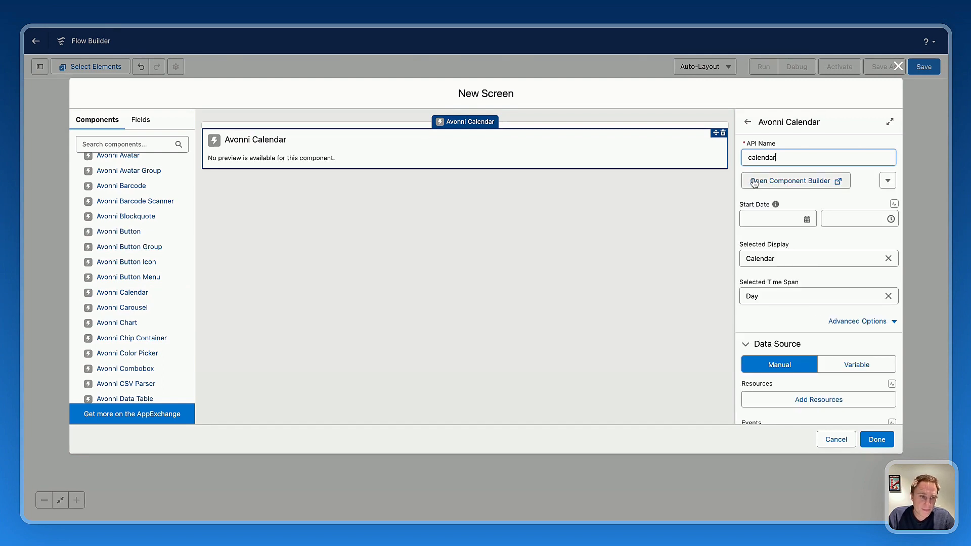
{"action": "left_click", "coordinate": [840, 129]}
{"action": "left_click", "coordinate": [785, 186]}
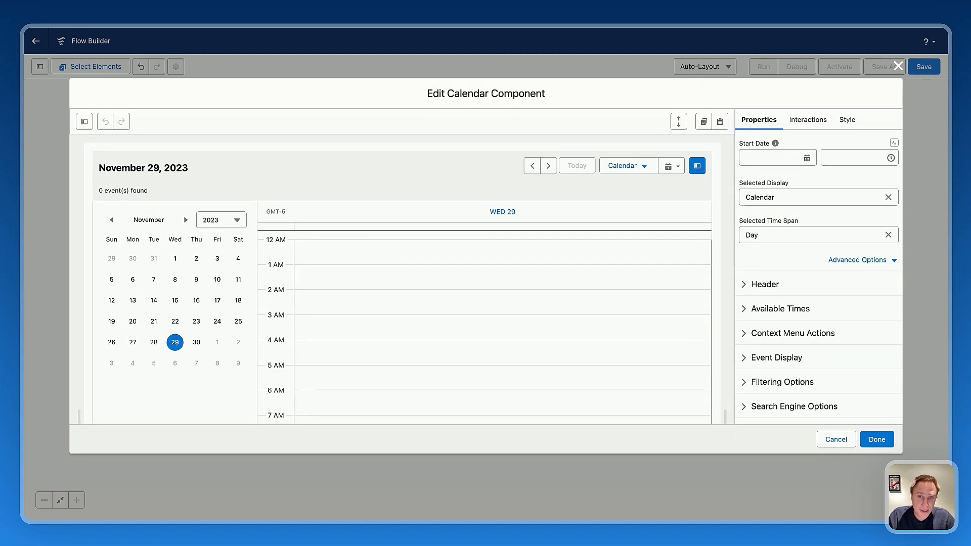
Set the calendar's data source to Variable, with GetBikes as the resources collection and GetRentals as the events collection.
{"action": "scroll", "coordinate": [798, 320], "scroll_direction": "down", "scroll_amount": 5}
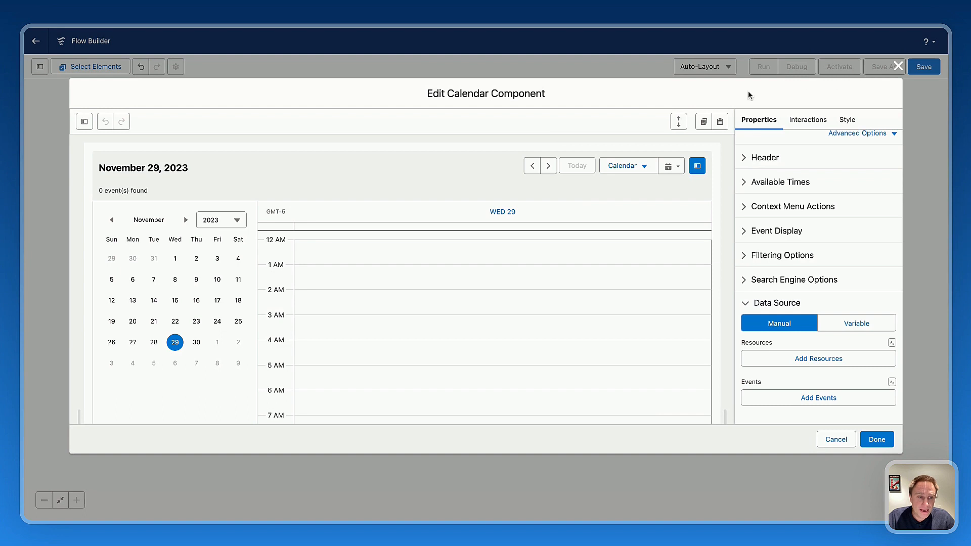
{"action": "left_click", "coordinate": [850, 326]}
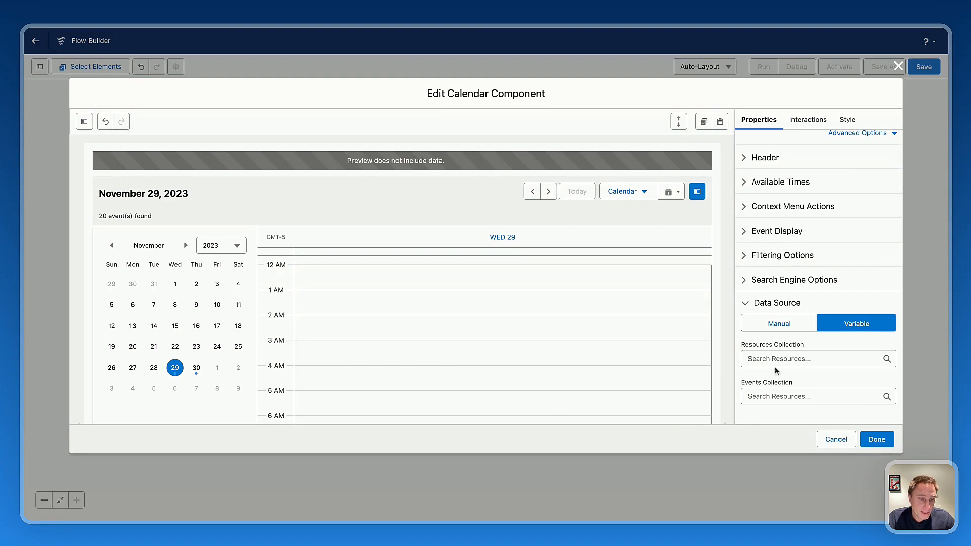
{"action": "left_click", "coordinate": [757, 360]}
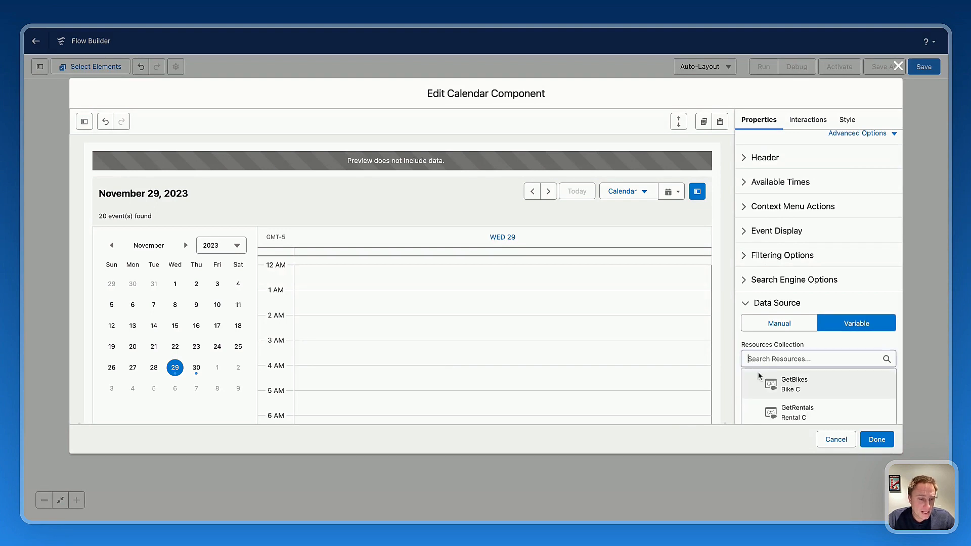
{"action": "left_click", "coordinate": [799, 390]}
{"action": "scroll", "coordinate": [772, 255], "scroll_direction": "down", "scroll_amount": 4}
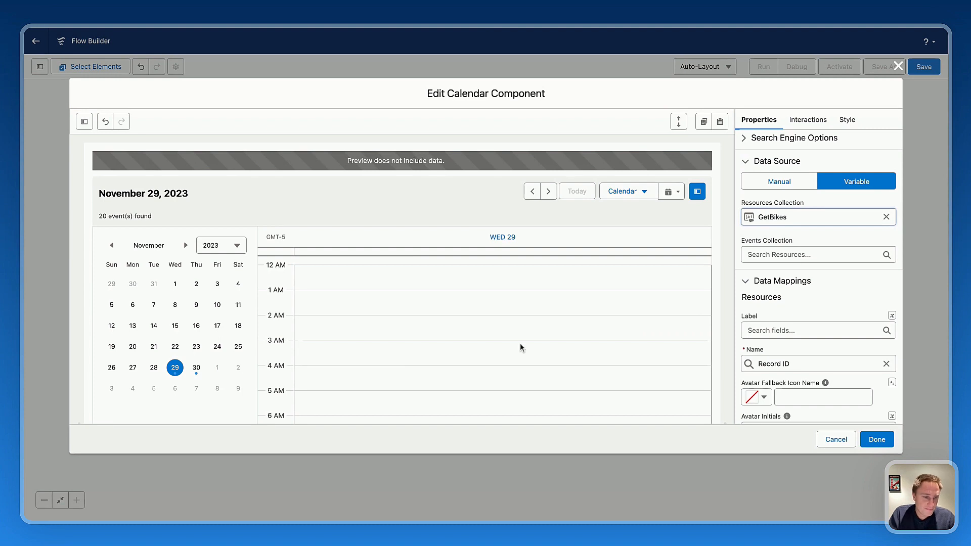
{"action": "left_click", "coordinate": [809, 255]}
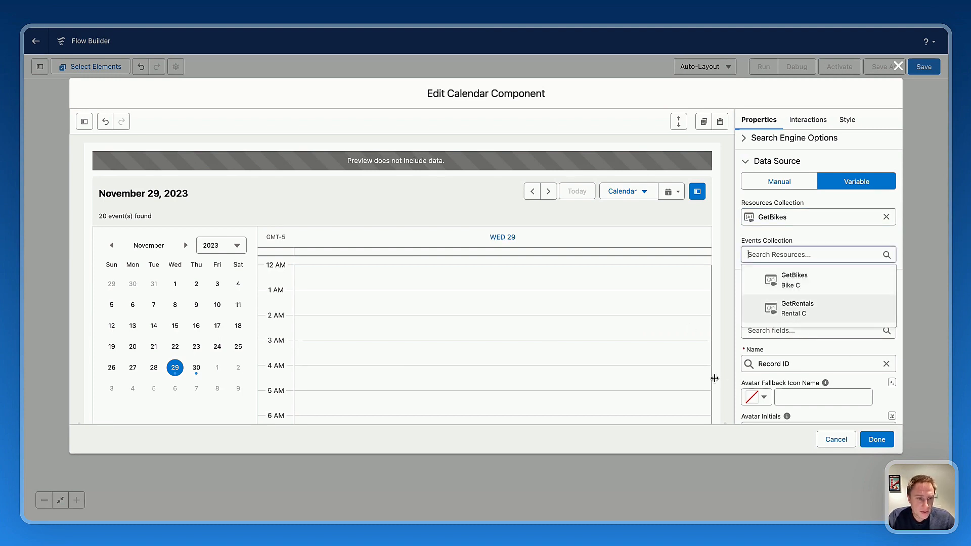
{"action": "left_click", "coordinate": [798, 309]}
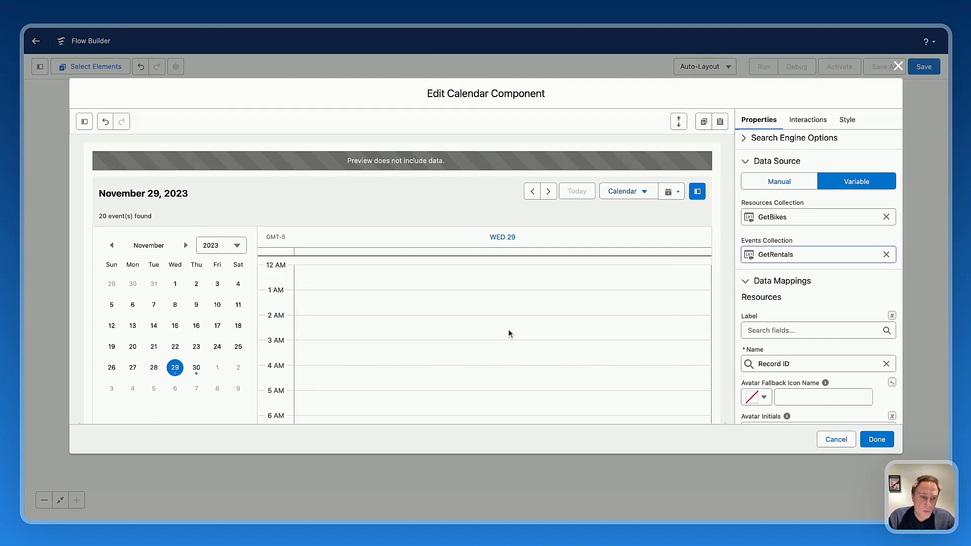
In the resources data mappings, map the Label to Bike Name and the Avatar Source to Image.
{"action": "scroll", "coordinate": [796, 296], "scroll_direction": "down", "scroll_amount": 2}
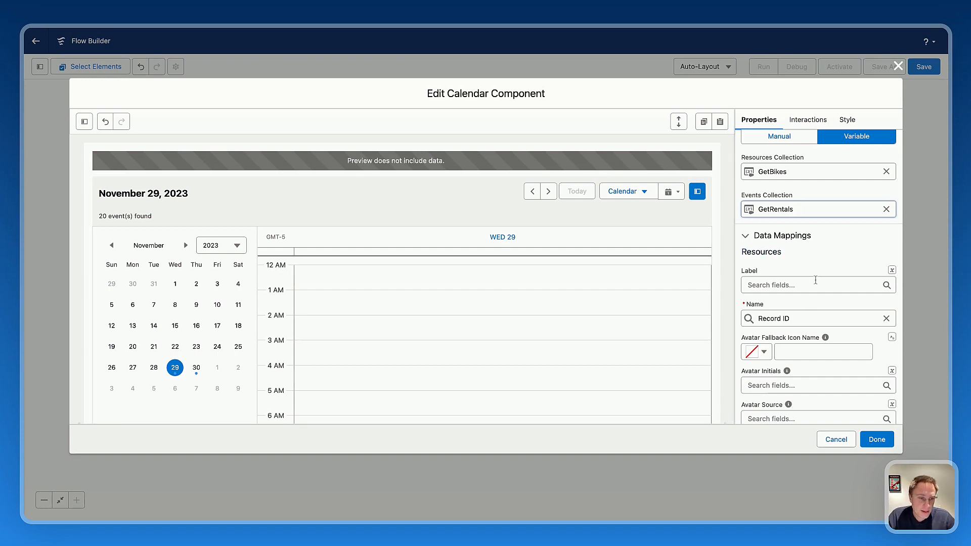
{"action": "scroll", "coordinate": [778, 266], "scroll_direction": "down", "scroll_amount": 2}
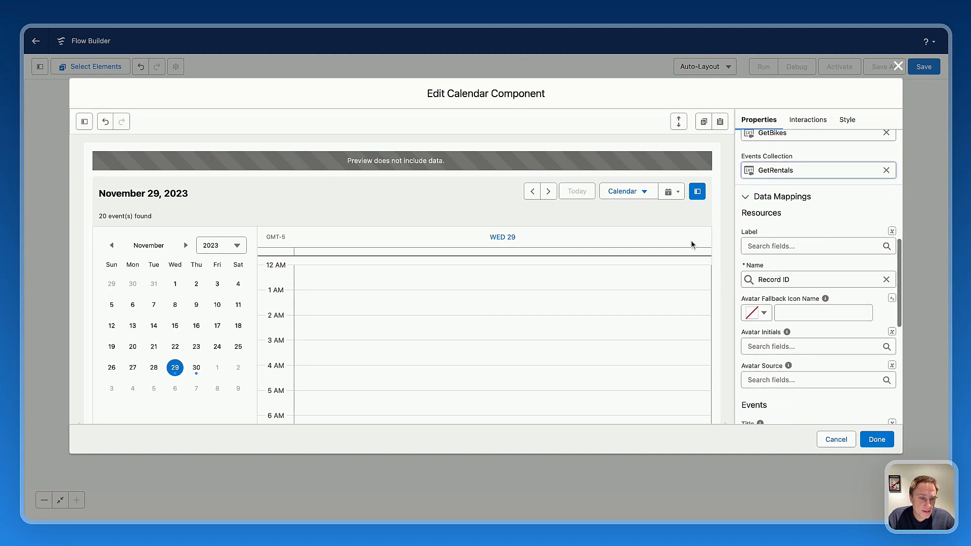
{"action": "left_click", "coordinate": [755, 245]}
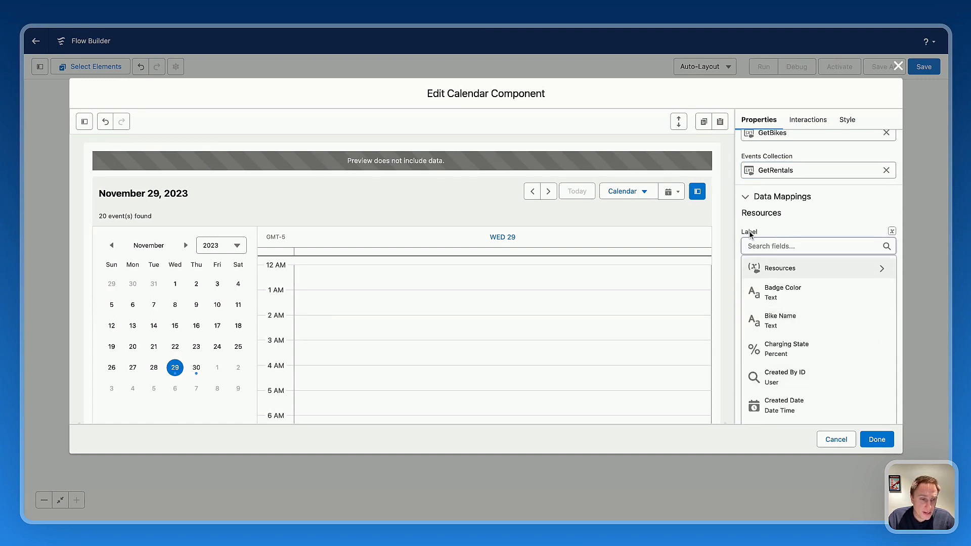
{"action": "left_click", "coordinate": [783, 324]}
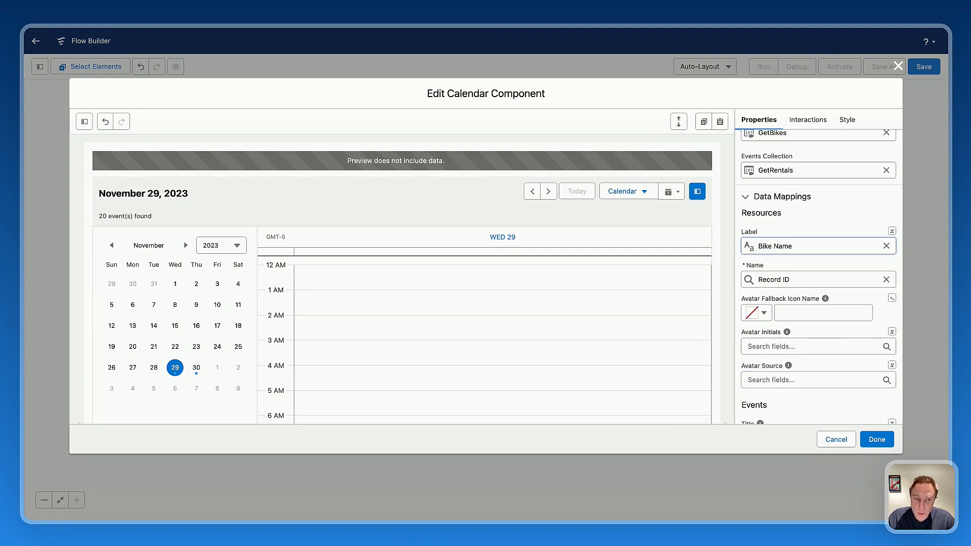
{"action": "scroll", "coordinate": [765, 281], "scroll_direction": "down", "scroll_amount": 5}
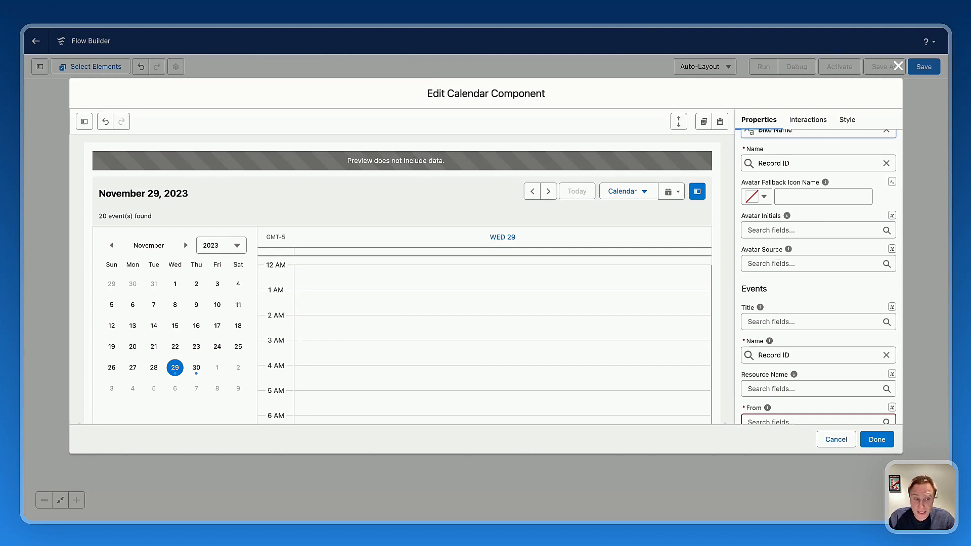
{"action": "left_click", "coordinate": [769, 261]}
{"action": "scroll", "coordinate": [794, 340], "scroll_direction": "down", "scroll_amount": 5}
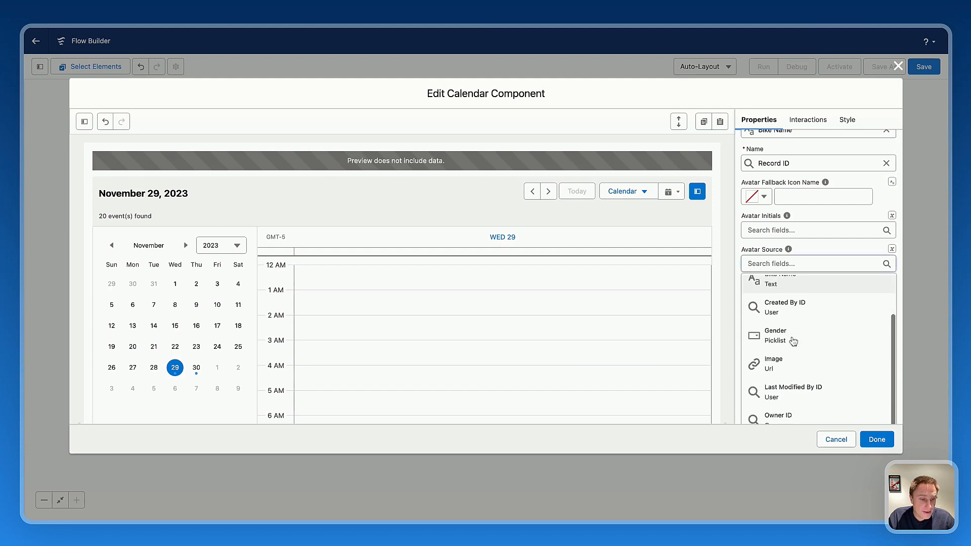
{"action": "left_click", "coordinate": [769, 316]}
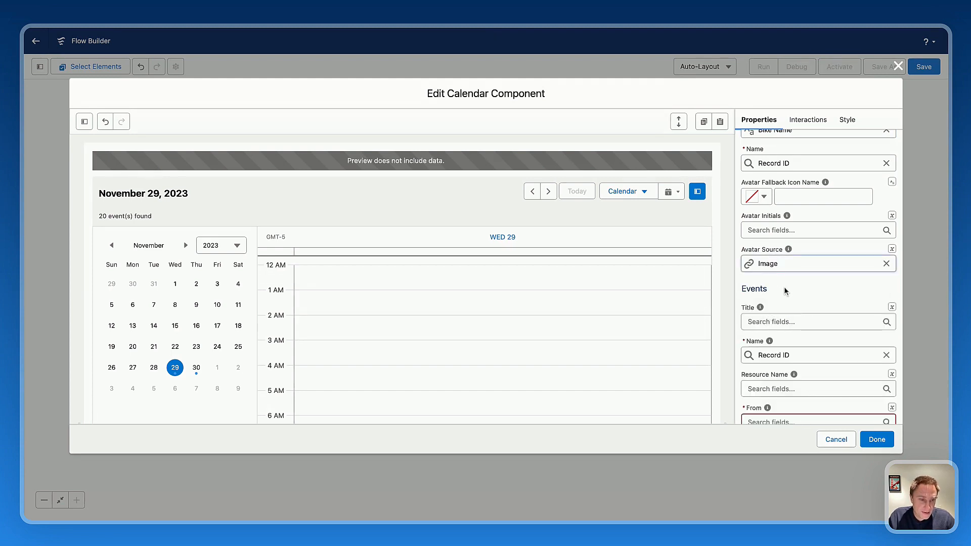
{"action": "scroll", "coordinate": [778, 251], "scroll_direction": "up", "scroll_amount": 3}
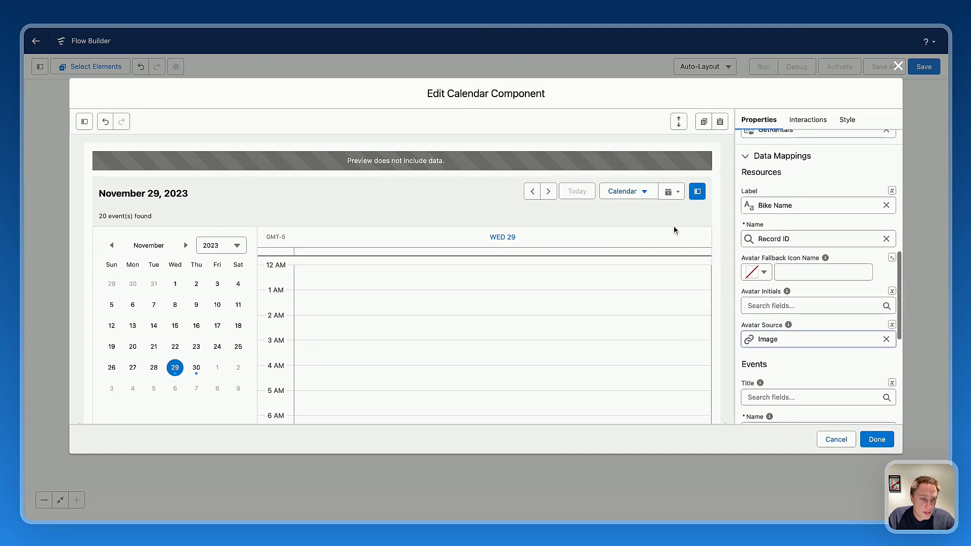
In the events data mappings, map the Title to the Contact name field.
{"action": "scroll", "coordinate": [798, 296], "scroll_direction": "down", "scroll_amount": 6}
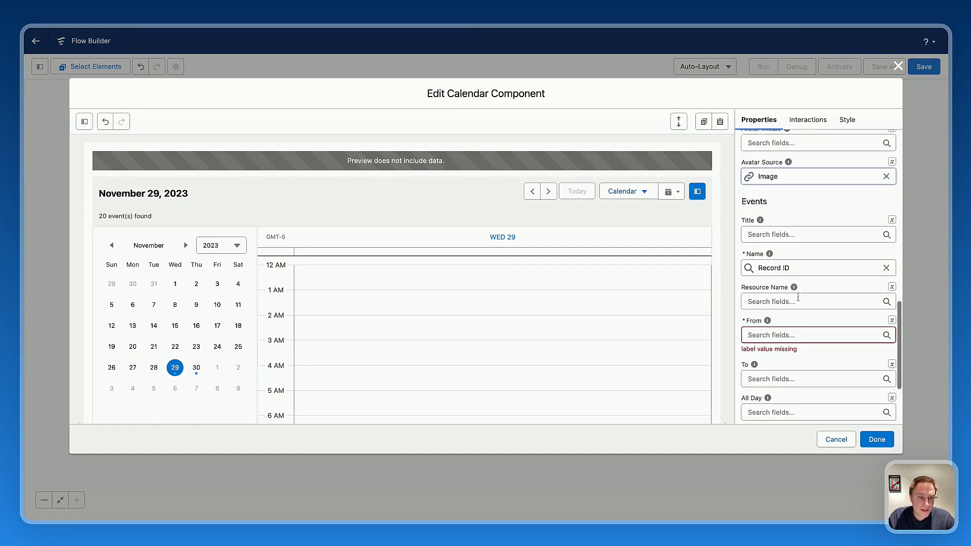
{"action": "scroll", "coordinate": [798, 298], "scroll_direction": "down", "scroll_amount": 1}
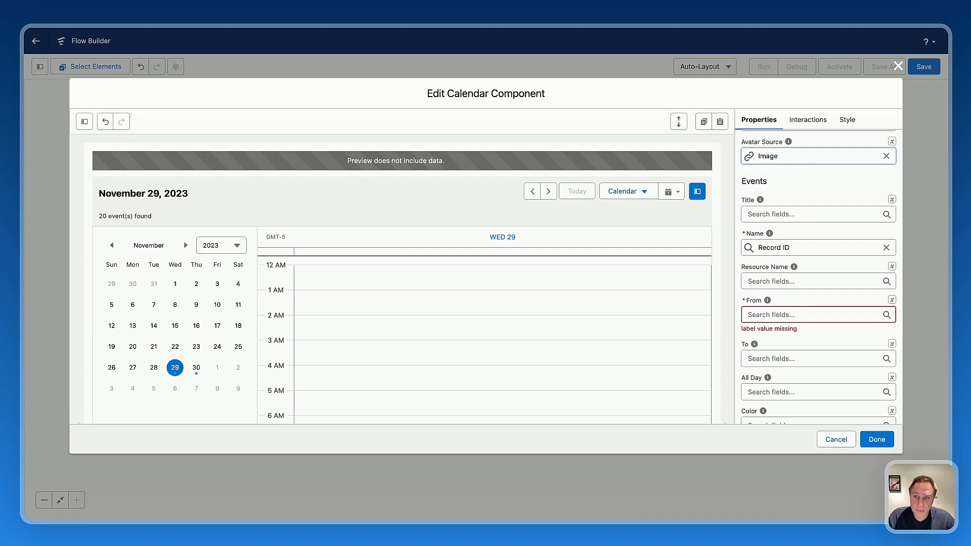
{"action": "left_click", "coordinate": [765, 212]}
{"action": "scroll", "coordinate": [802, 289], "scroll_direction": "down", "scroll_amount": 2}
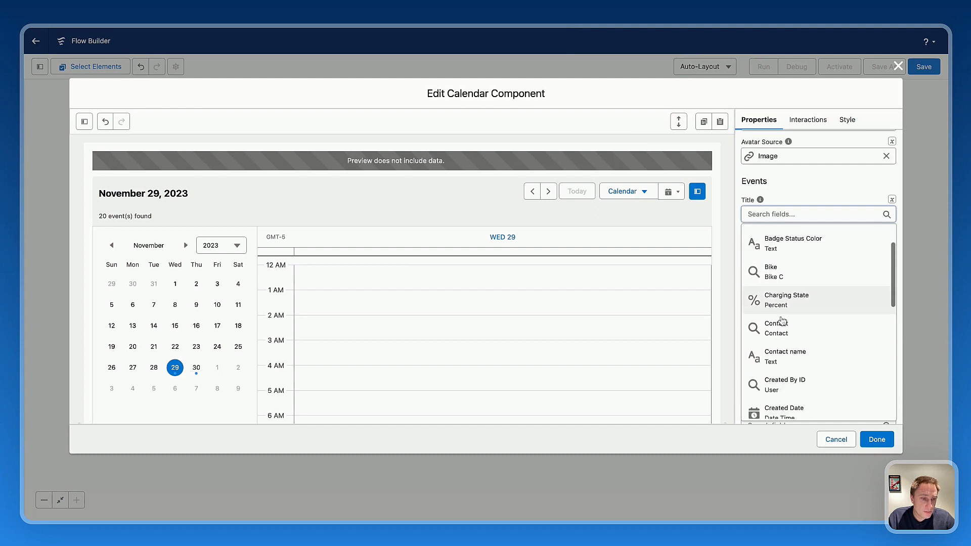
{"action": "left_click", "coordinate": [765, 347]}
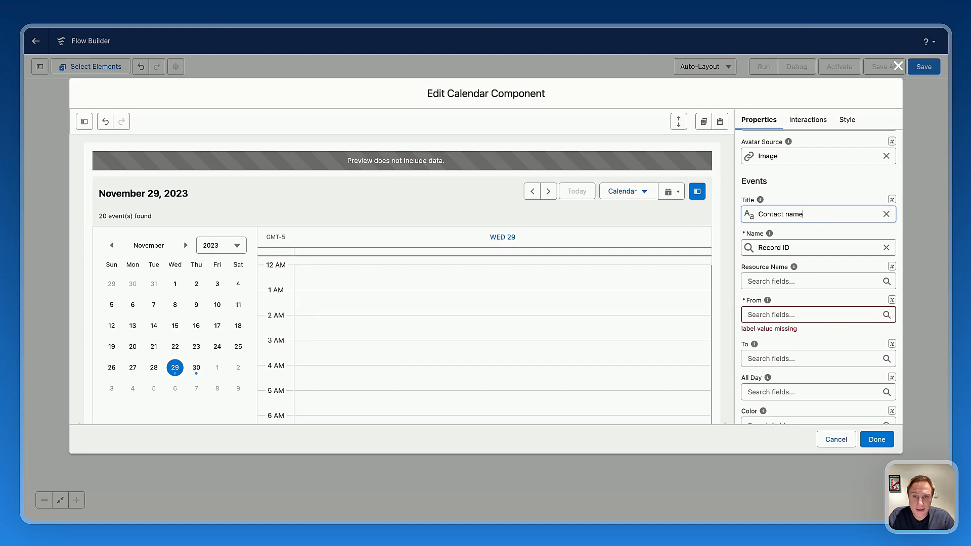
Map the events' Resource Name to the Bike lookup field.
{"action": "left_click", "coordinate": [813, 324]}
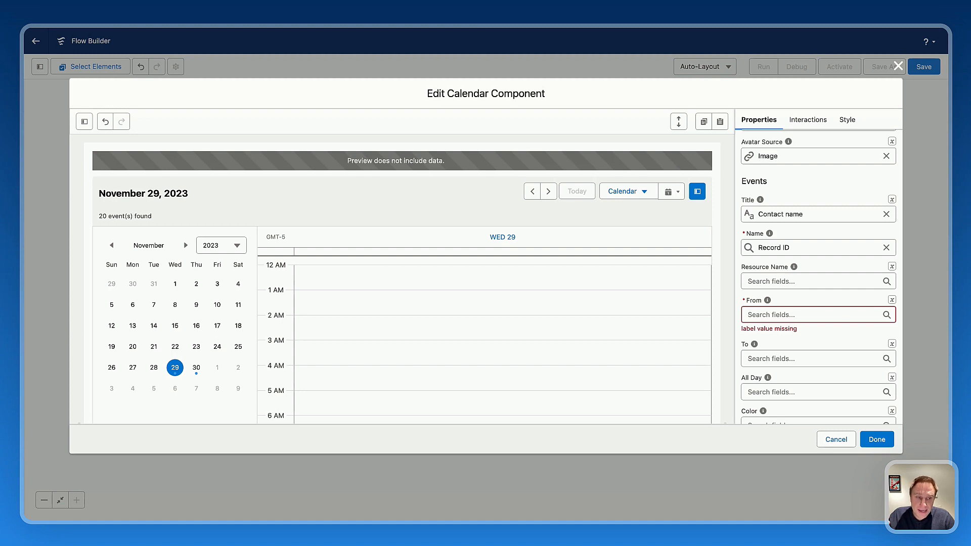
{"action": "scroll", "coordinate": [777, 247], "scroll_direction": "up", "scroll_amount": 5}
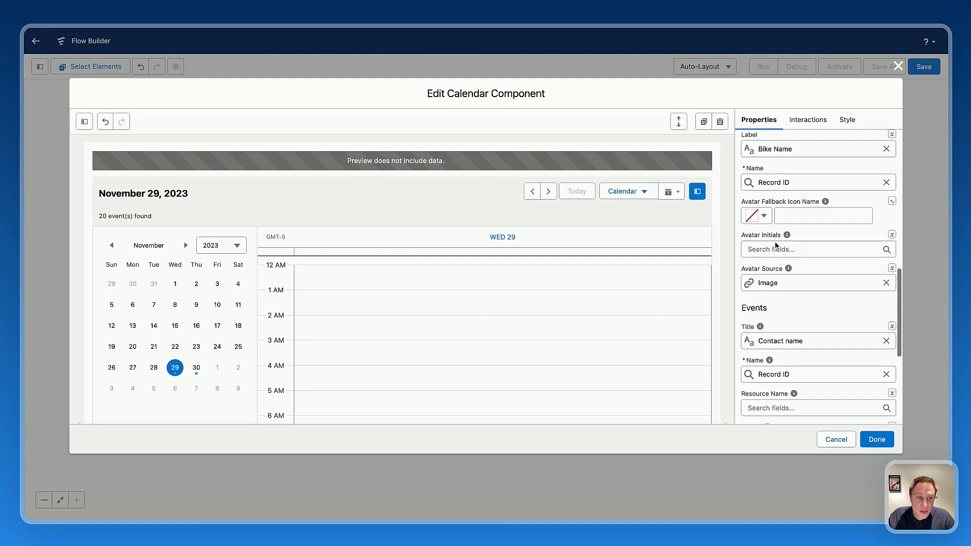
{"action": "scroll", "coordinate": [768, 232], "scroll_direction": "down", "scroll_amount": 5}
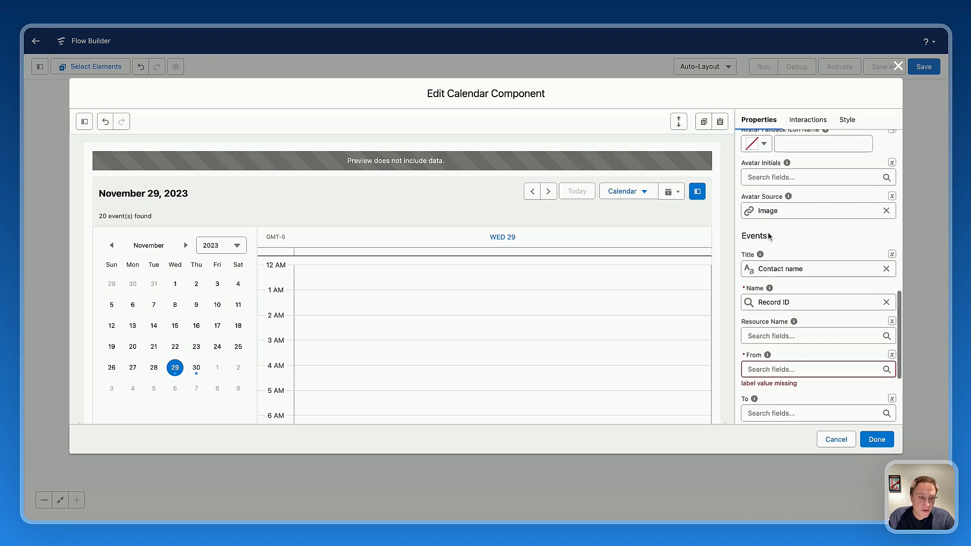
{"action": "scroll", "coordinate": [768, 236], "scroll_direction": "down", "scroll_amount": 1}
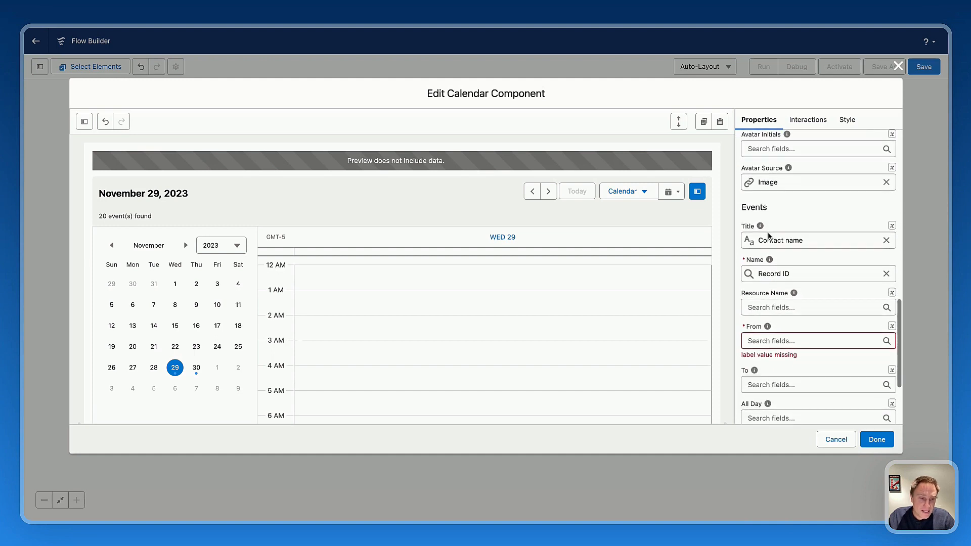
{"action": "left_click", "coordinate": [773, 310]}
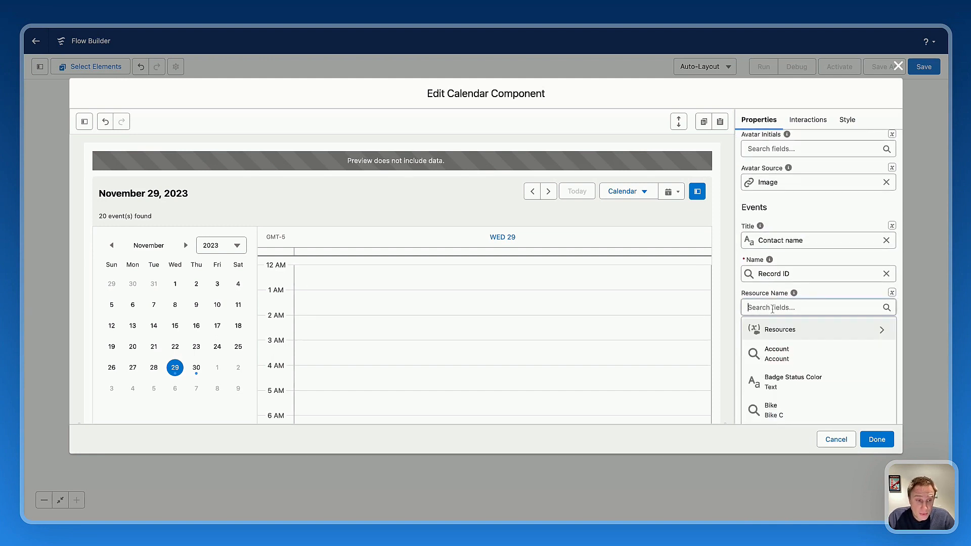
{"action": "scroll", "coordinate": [787, 329], "scroll_direction": "down", "scroll_amount": 3}
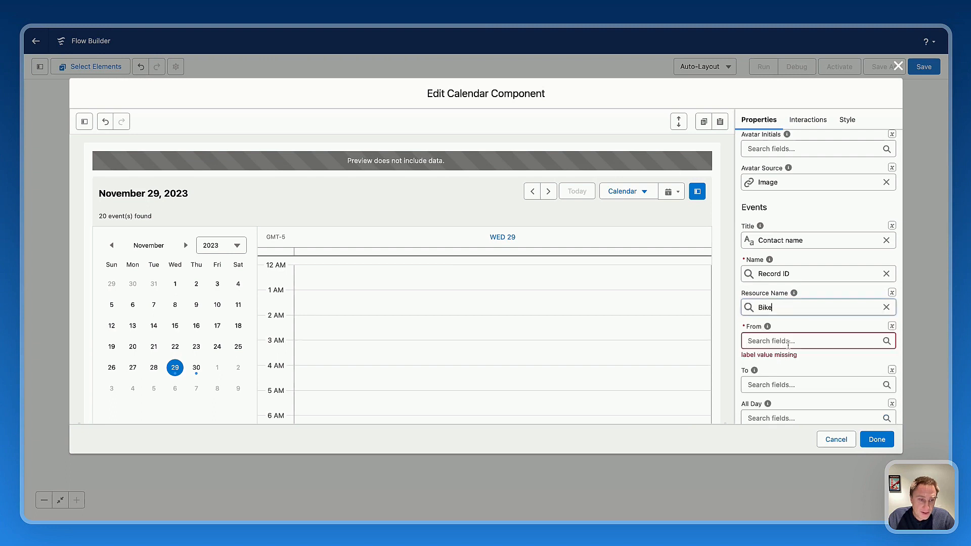
{"action": "left_click", "coordinate": [788, 348]}
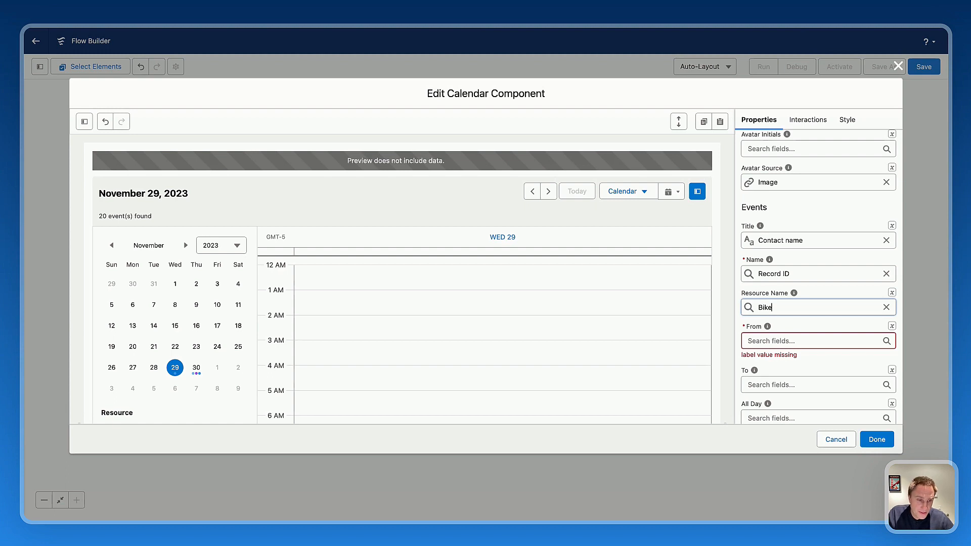
Map the events' From to Start Date and To to End Date.
{"action": "scroll", "coordinate": [767, 334], "scroll_direction": "down", "scroll_amount": 3}
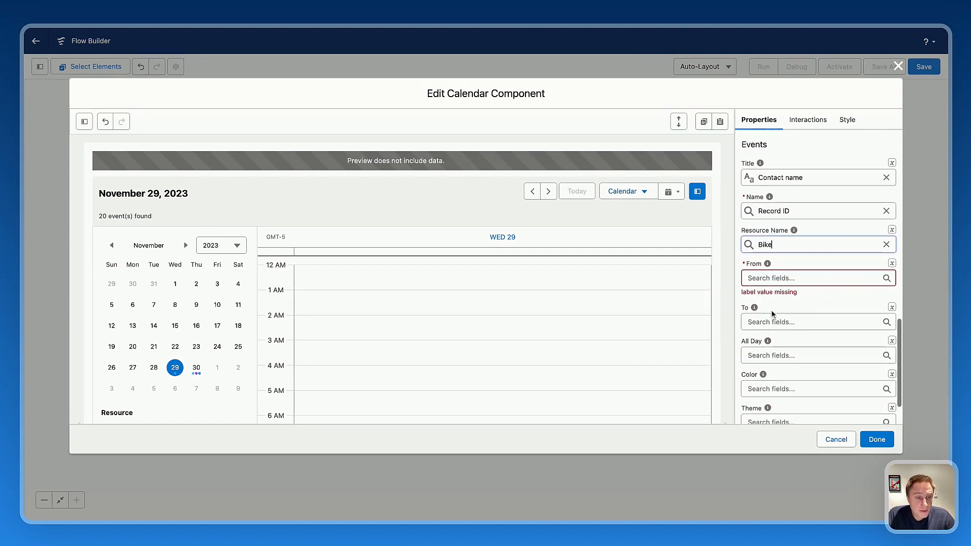
{"action": "left_click", "coordinate": [764, 283]}
{"action": "scroll", "coordinate": [789, 364], "scroll_direction": "down", "scroll_amount": 2}
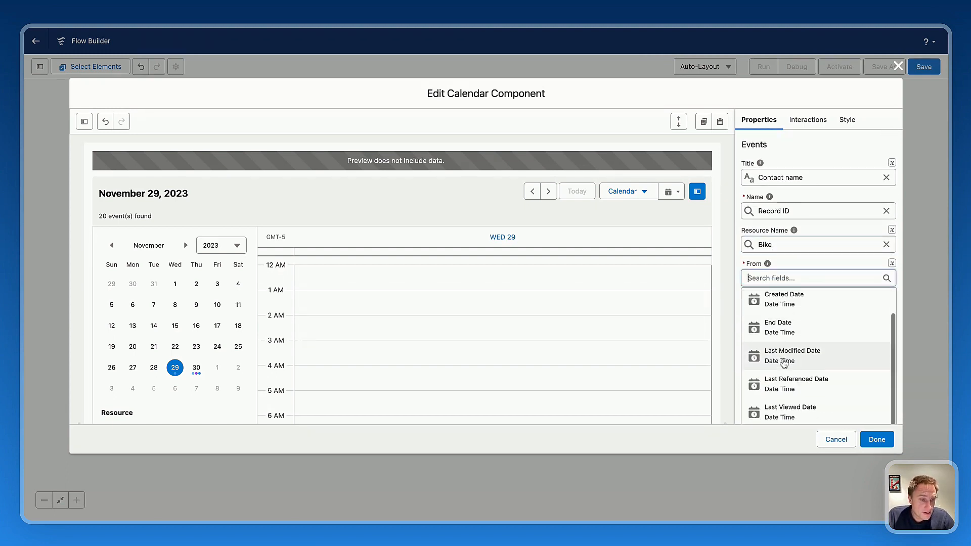
{"action": "scroll", "coordinate": [788, 376], "scroll_direction": "down", "scroll_amount": 2}
{"action": "left_click", "coordinate": [764, 370]}
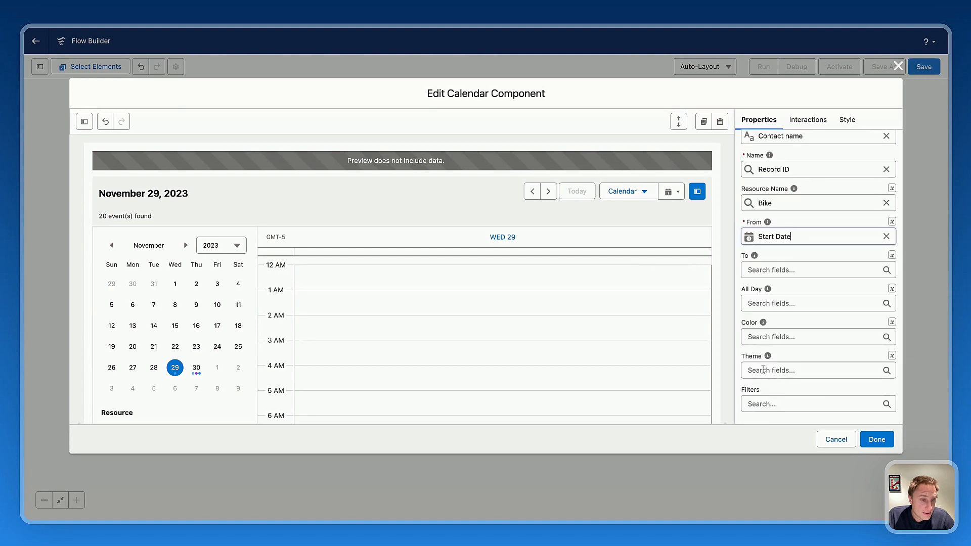
{"action": "left_click", "coordinate": [779, 268]}
{"action": "left_click", "coordinate": [774, 343]}
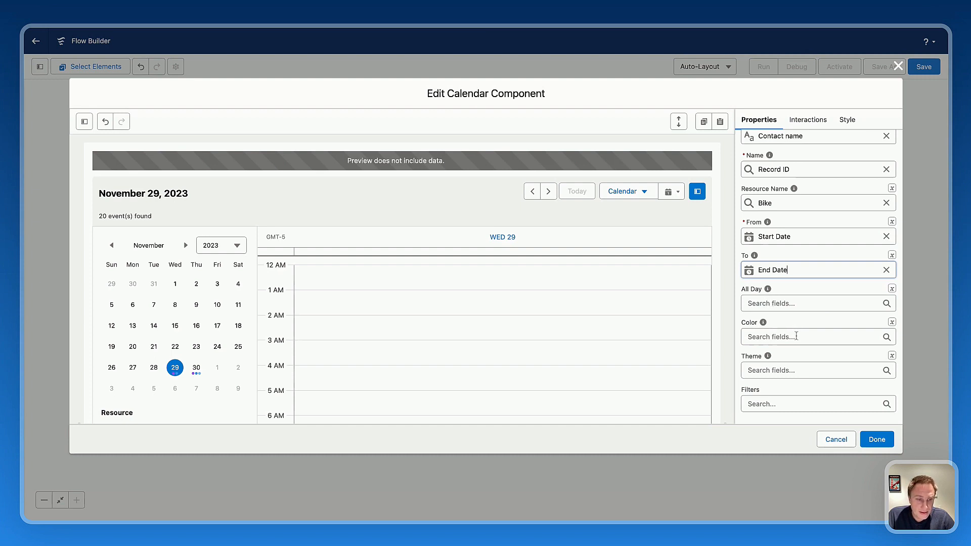
{"action": "scroll", "coordinate": [466, 311], "scroll_direction": "down", "scroll_amount": 5}
{"action": "scroll", "coordinate": [468, 311], "scroll_direction": "up", "scroll_amount": 5}
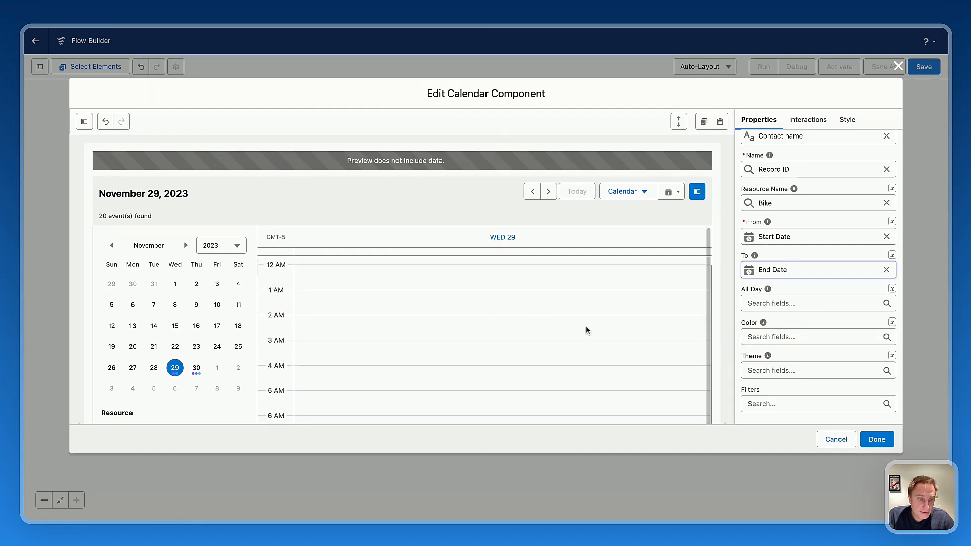
Show November 30 in the calendar preview and switch the events' Theme mapping to a fixed option, choosing Line.
{"action": "left_click", "coordinate": [197, 368]}
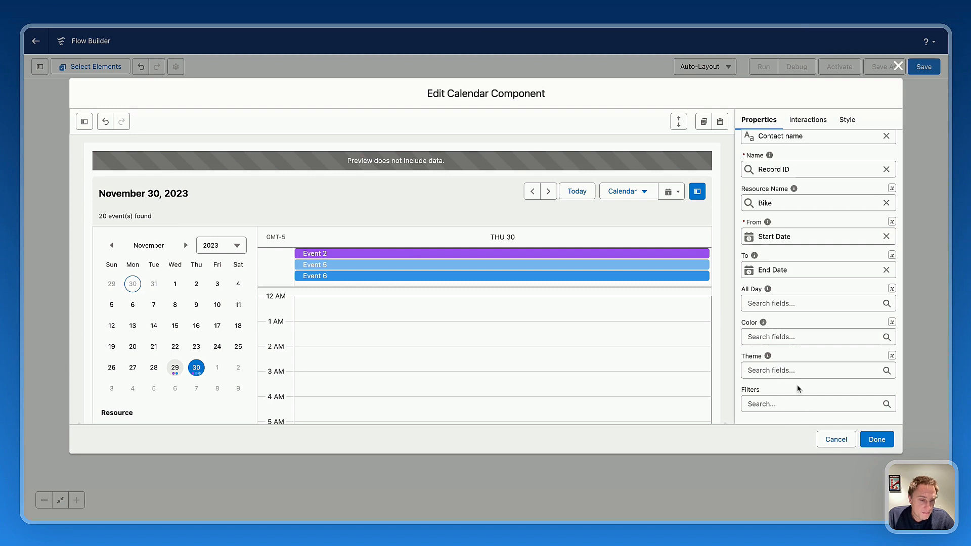
{"action": "left_click", "coordinate": [775, 370]}
{"action": "left_click", "coordinate": [805, 357]}
{"action": "left_click", "coordinate": [893, 356]}
{"action": "left_click", "coordinate": [856, 372]}
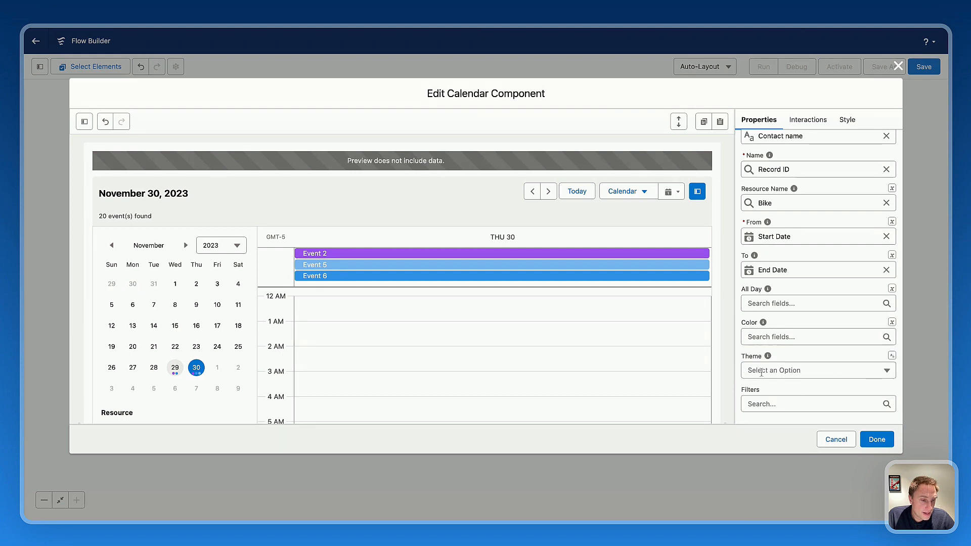
{"action": "left_click", "coordinate": [892, 356]}
{"action": "left_click", "coordinate": [803, 360]}
{"action": "left_click", "coordinate": [787, 371]}
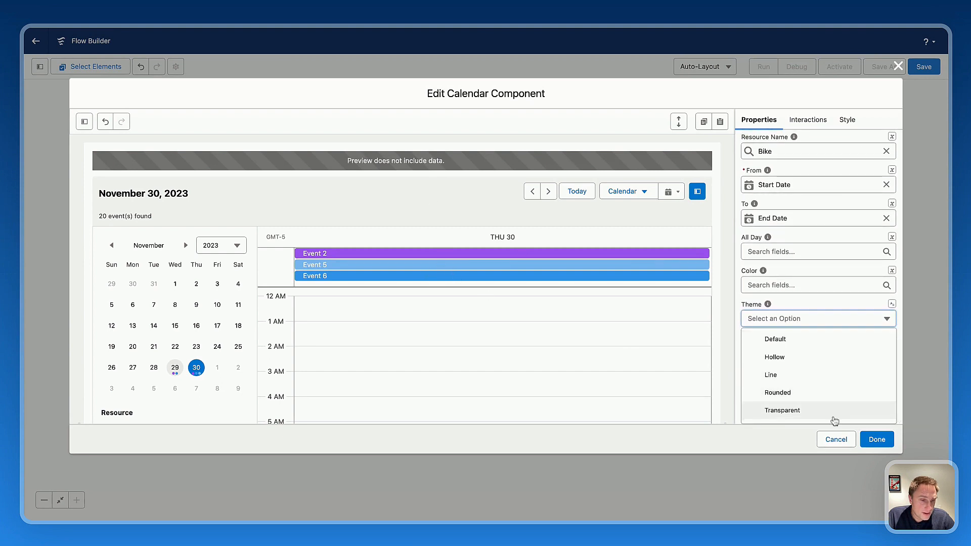
{"action": "left_click", "coordinate": [783, 375]}
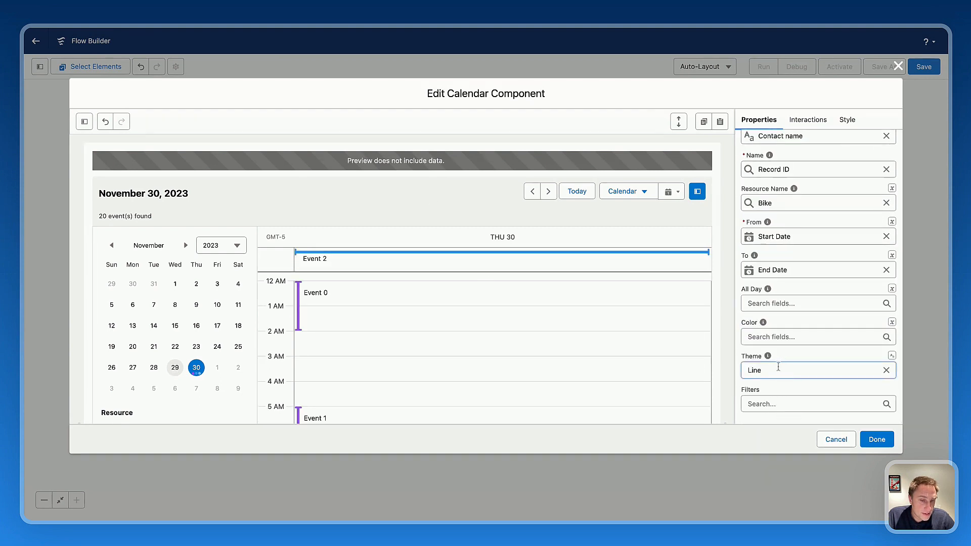
Try the Rounded and Hollow event themes in the preview, and settle on the Default theme.
{"action": "left_click", "coordinate": [792, 379]}
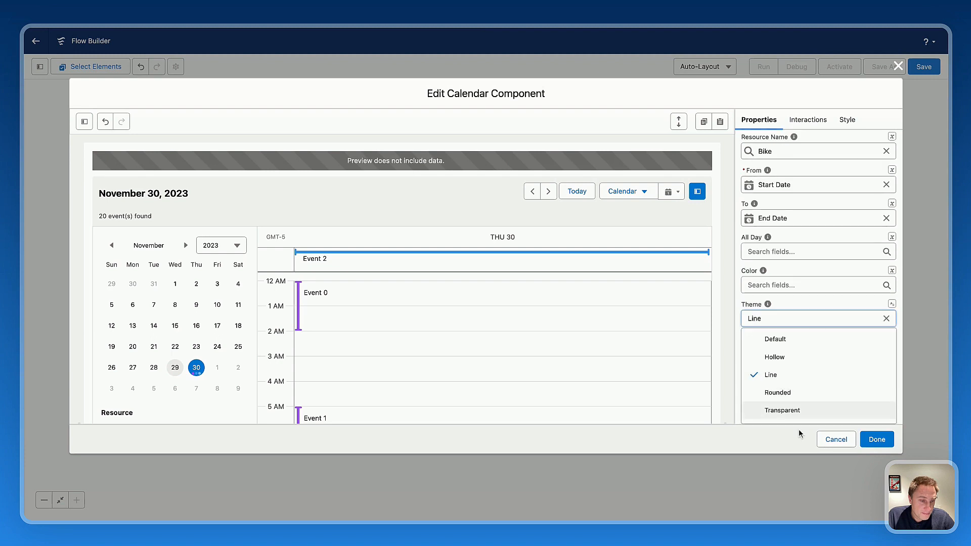
{"action": "left_click", "coordinate": [791, 390]}
{"action": "left_click", "coordinate": [782, 373]}
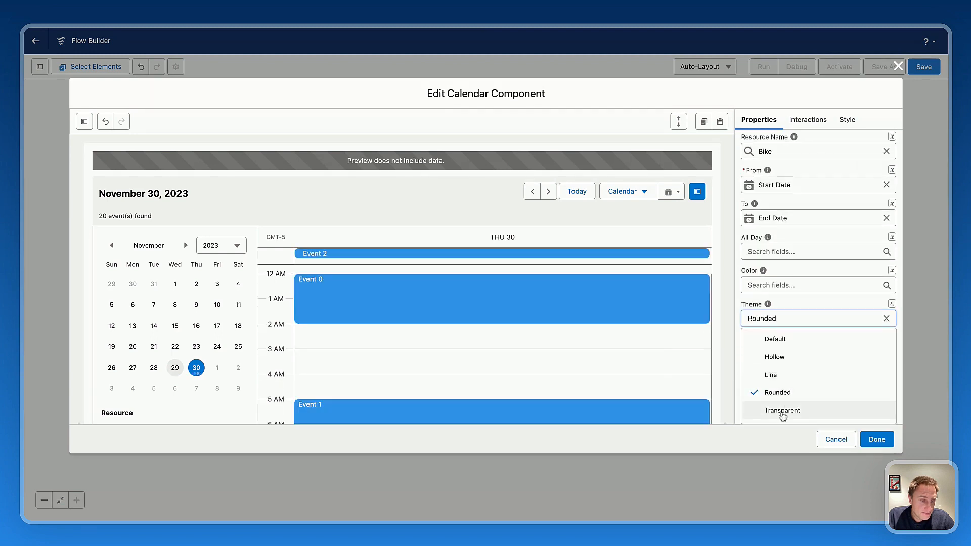
{"action": "left_click", "coordinate": [777, 357]}
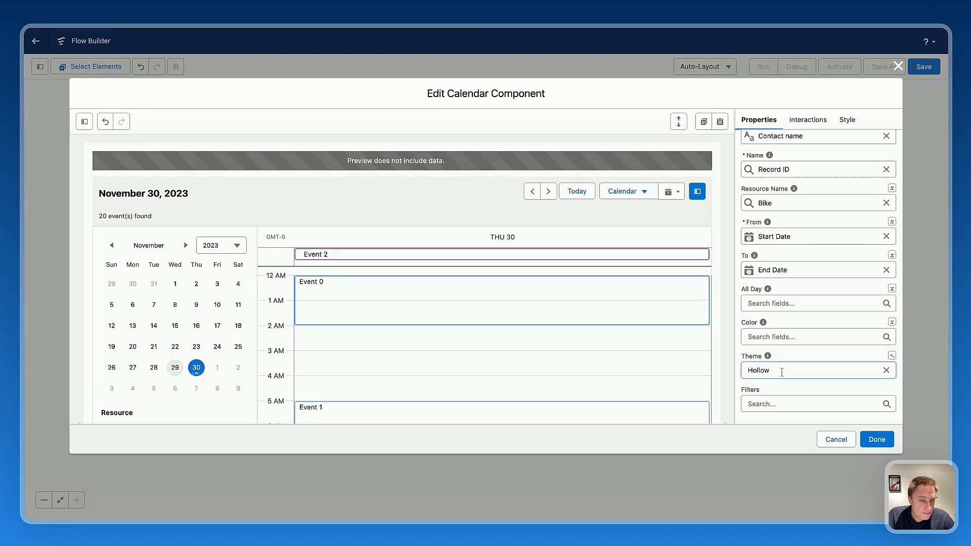
{"action": "left_click", "coordinate": [782, 372]}
{"action": "left_click", "coordinate": [775, 337]}
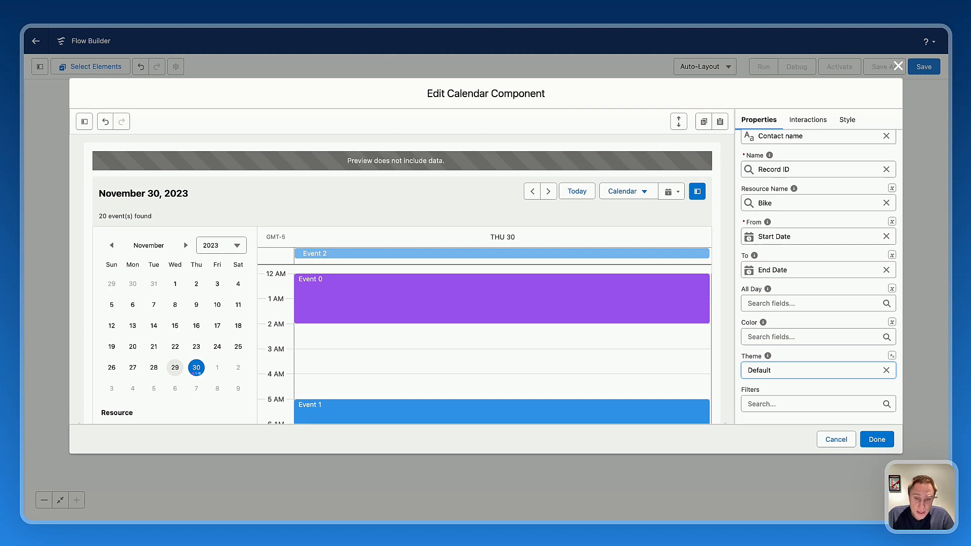
Set the calendar's Selected Time Span to Week.
{"action": "scroll", "coordinate": [806, 333], "scroll_direction": "up", "scroll_amount": 10}
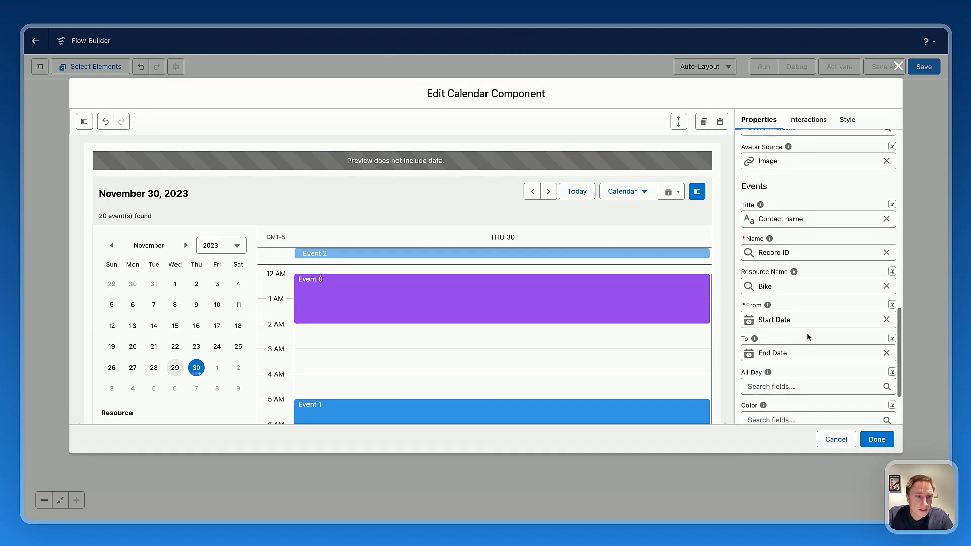
{"action": "scroll", "coordinate": [803, 335], "scroll_direction": "up", "scroll_amount": 2}
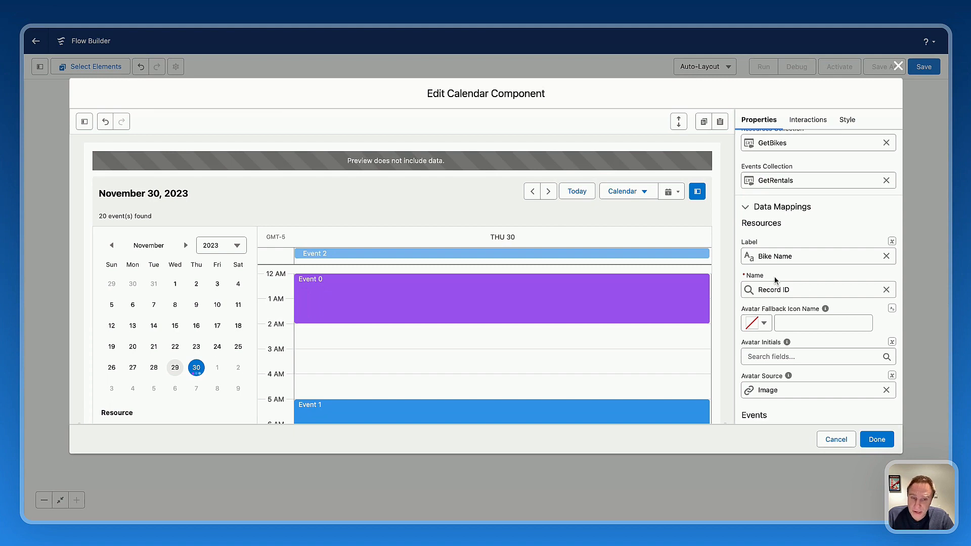
{"action": "scroll", "coordinate": [789, 294], "scroll_direction": "up", "scroll_amount": 10}
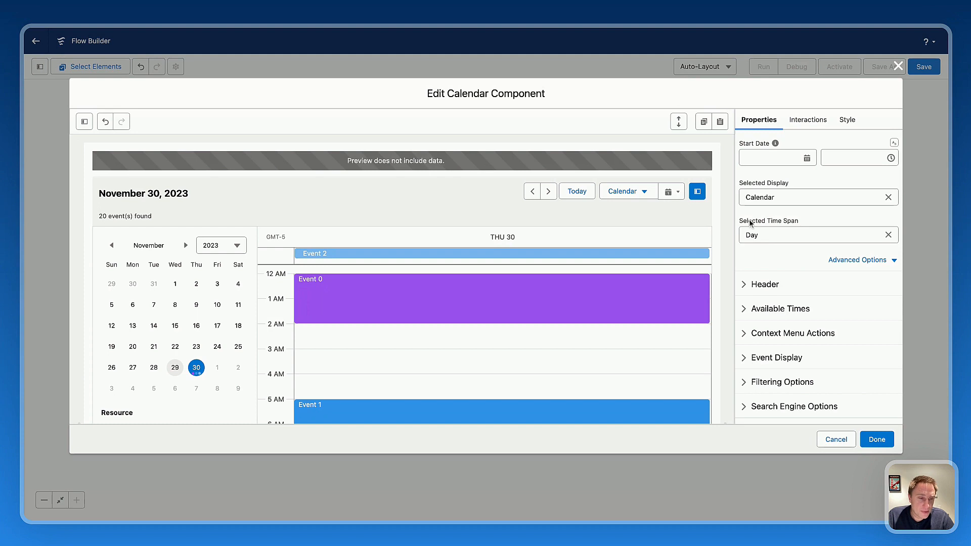
{"action": "left_click", "coordinate": [784, 237]}
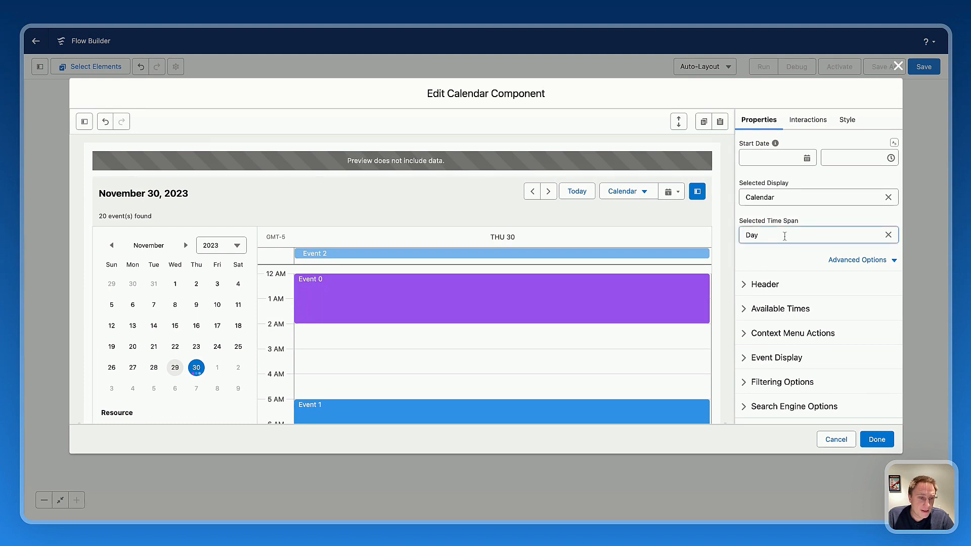
{"action": "left_click", "coordinate": [771, 268]}
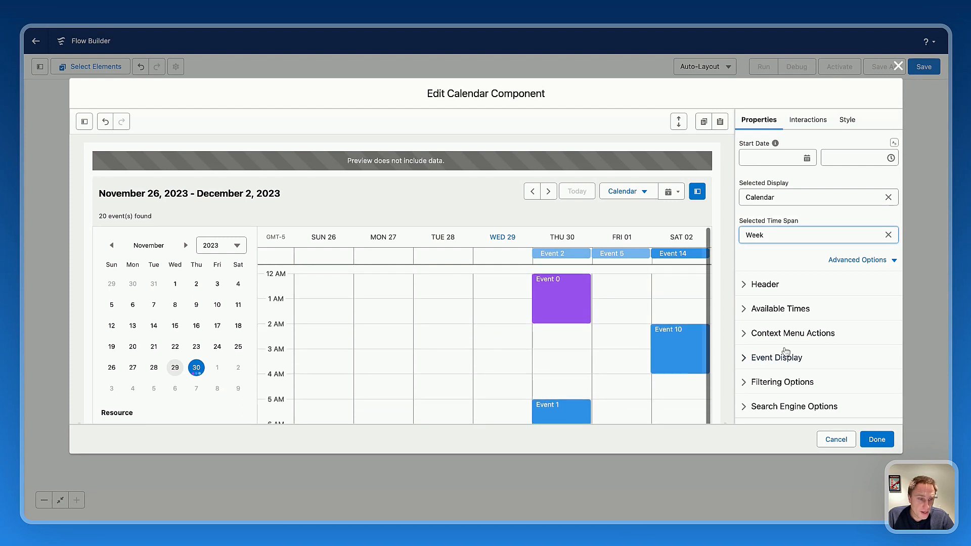
In the Header settings, set the calendar's caption to "Demo Avonni Calendar".
{"action": "left_click", "coordinate": [763, 285]}
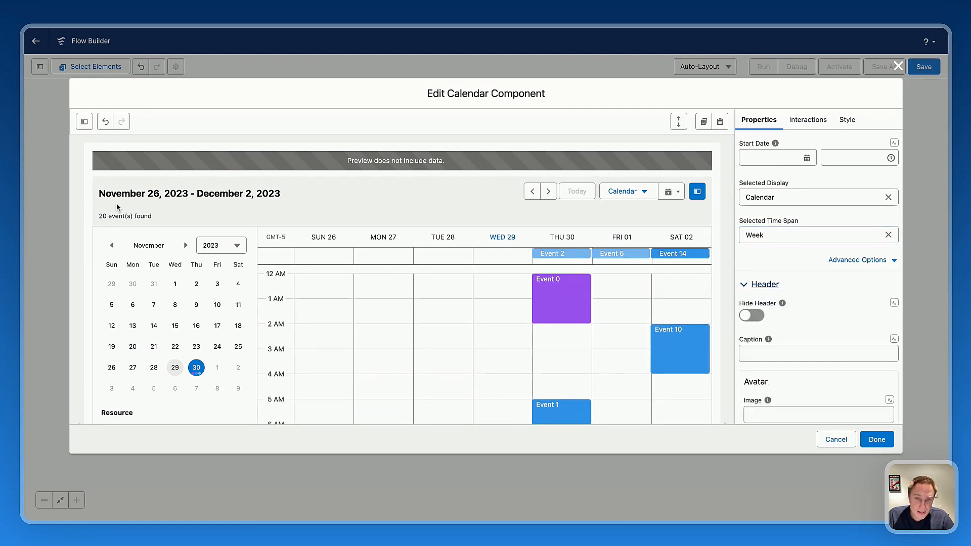
{"action": "scroll", "coordinate": [824, 339], "scroll_direction": "down", "scroll_amount": 3}
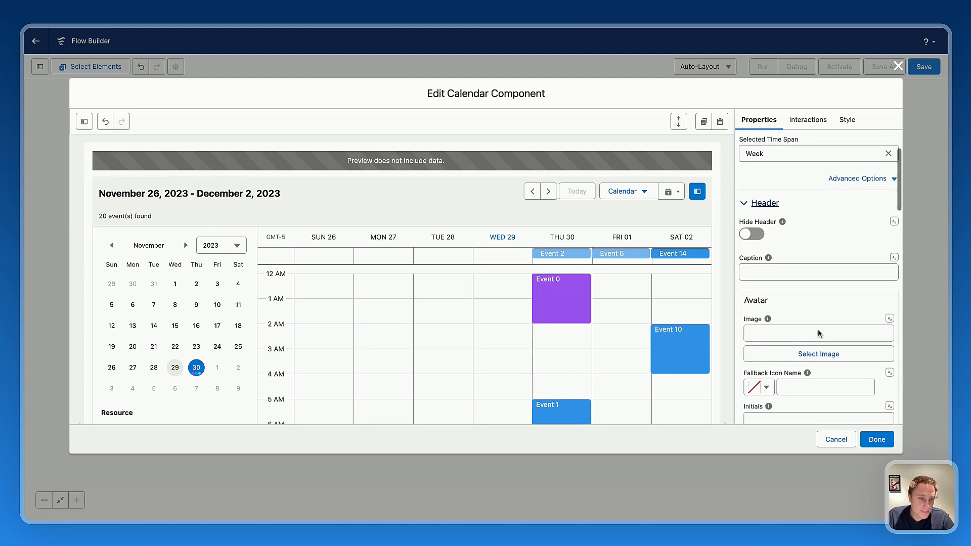
{"action": "left_click", "coordinate": [771, 279]}
{"action": "type", "text": "Demo"}
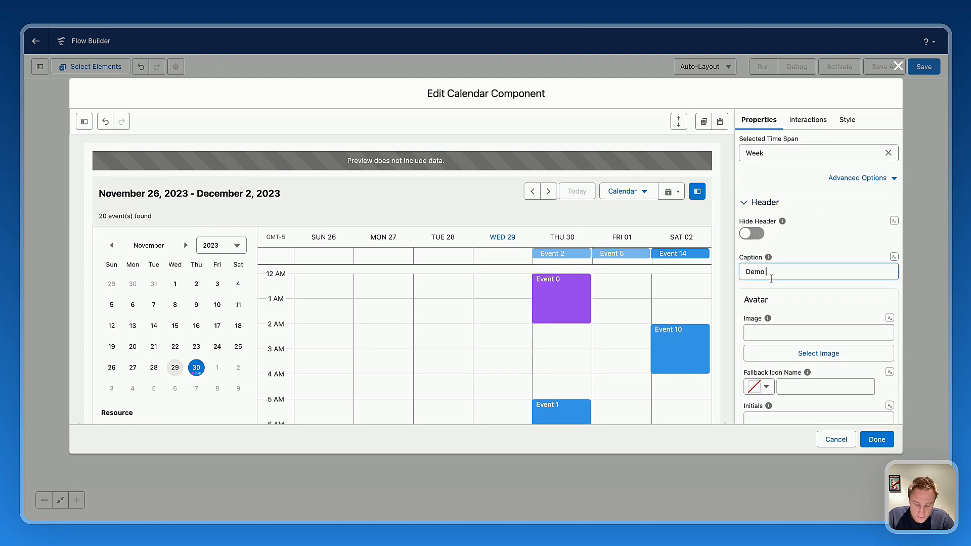
{"action": "type", "text": " Avonni "}
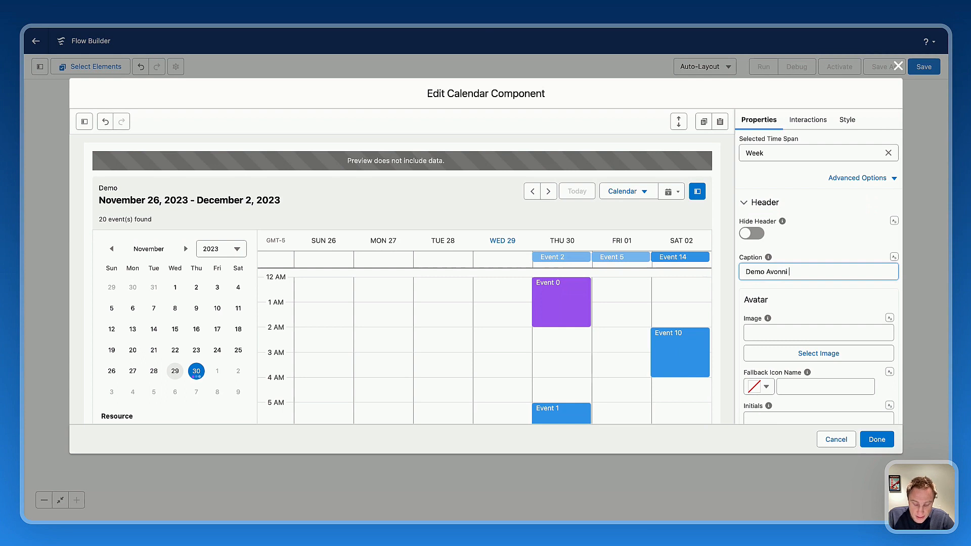
{"action": "type", "text": "Calendar"}
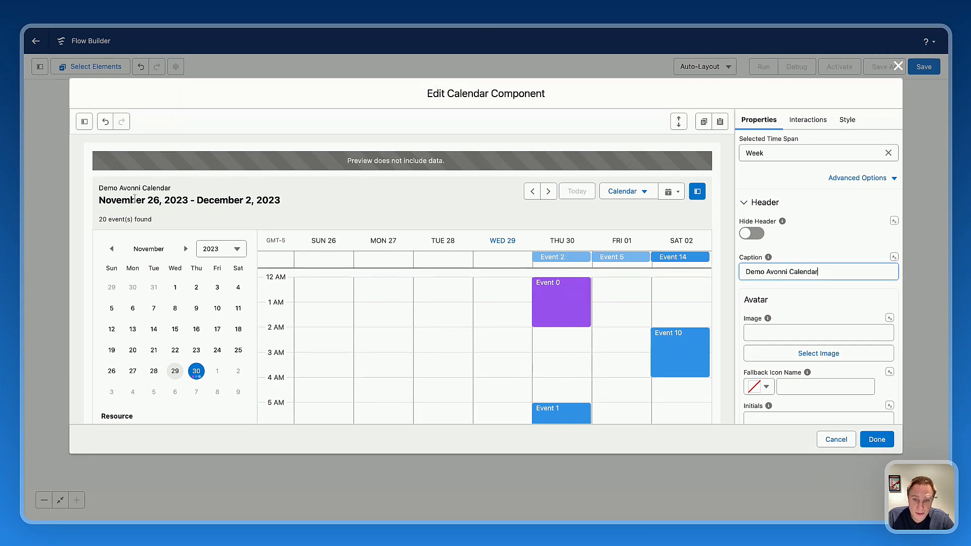
Choose the standard:date_input icon as the fallback icon of the header avatar.
{"action": "scroll", "coordinate": [792, 347], "scroll_direction": "down", "scroll_amount": 3}
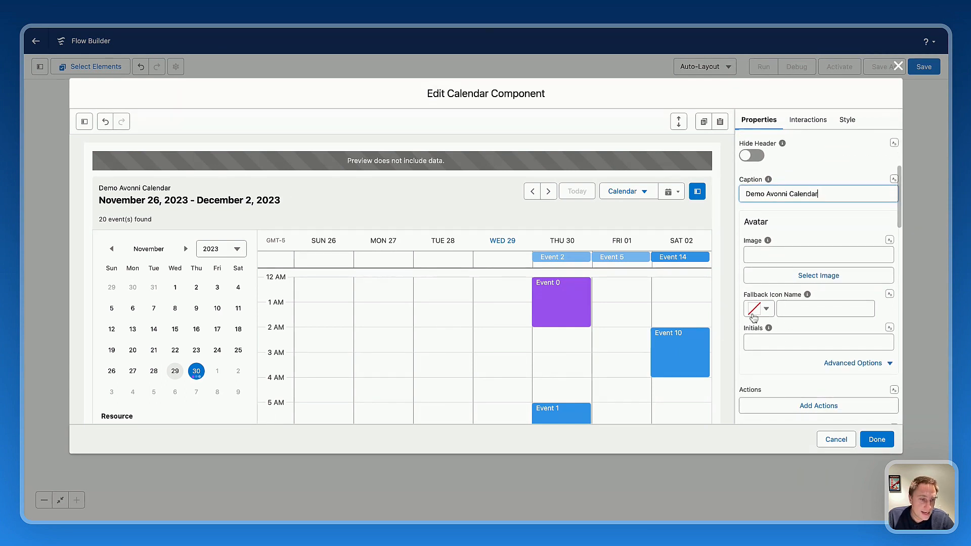
{"action": "left_click", "coordinate": [765, 312]}
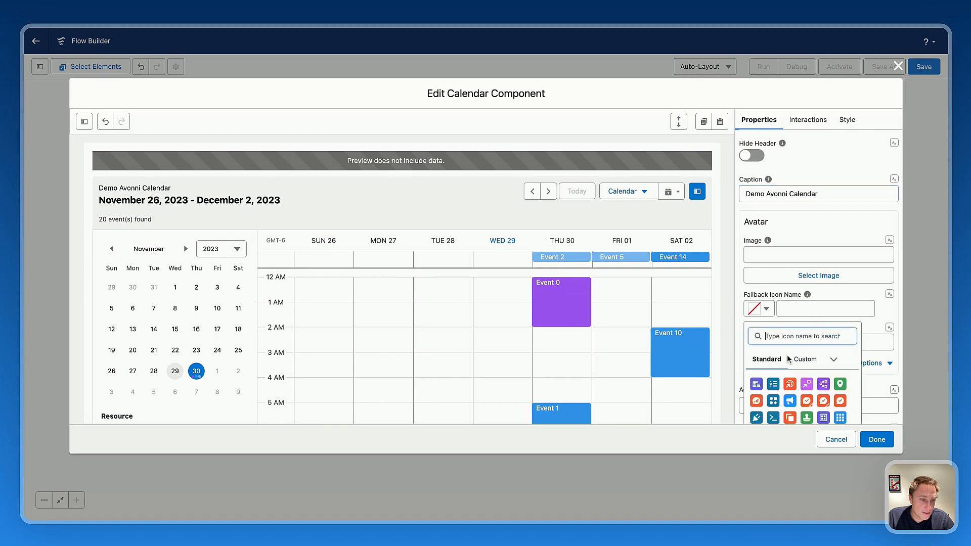
{"action": "scroll", "coordinate": [787, 355], "scroll_direction": "down", "scroll_amount": 2}
{"action": "scroll", "coordinate": [814, 382], "scroll_direction": "down", "scroll_amount": 5}
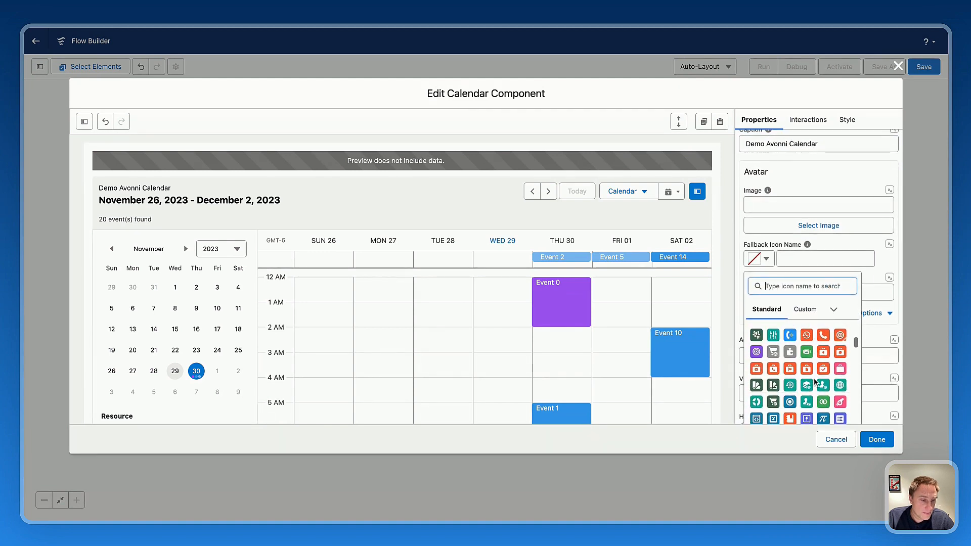
{"action": "scroll", "coordinate": [812, 386], "scroll_direction": "down", "scroll_amount": 3}
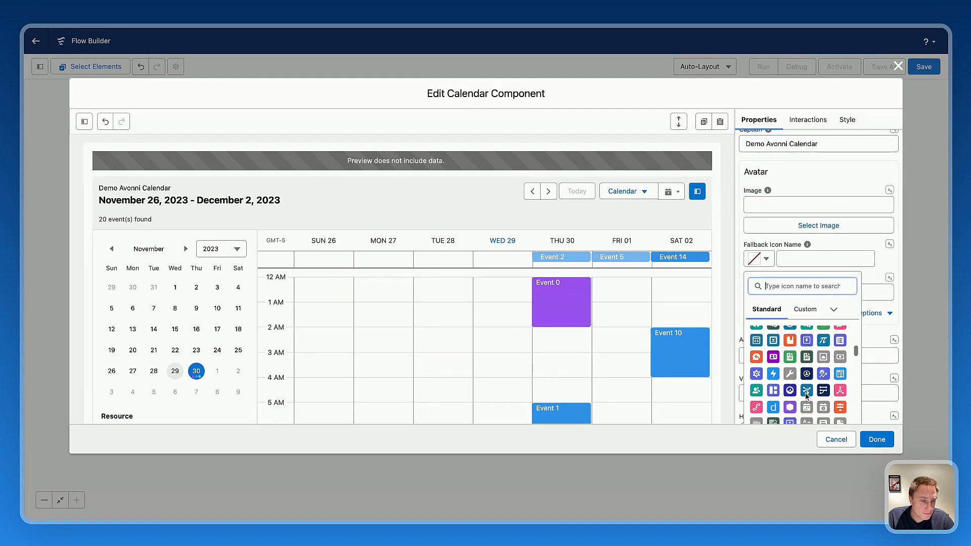
{"action": "scroll", "coordinate": [819, 399], "scroll_direction": "down", "scroll_amount": 2}
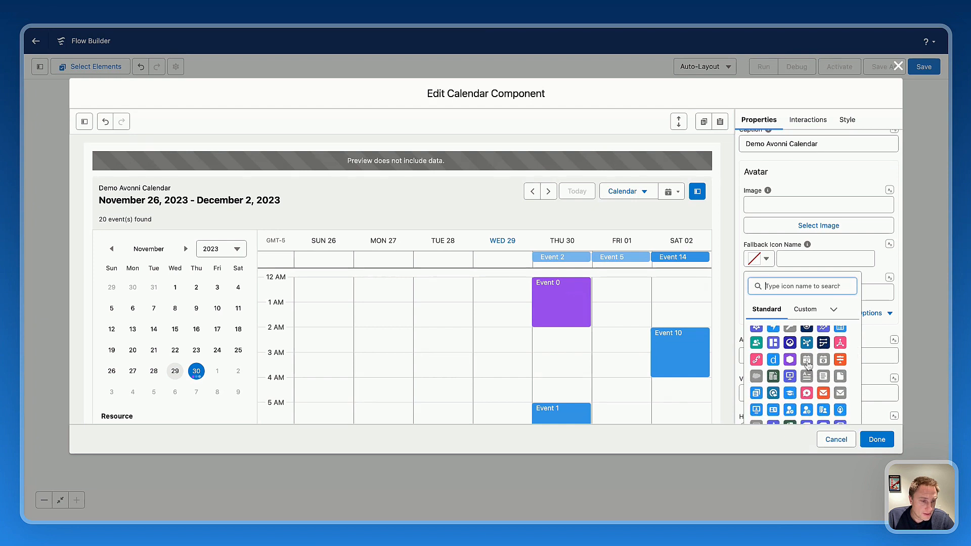
{"action": "left_click", "coordinate": [807, 361]}
Add a header action labelled "New Rental" with the name newRental and save it.
{"action": "scroll", "coordinate": [797, 323], "scroll_direction": "down", "scroll_amount": 3}
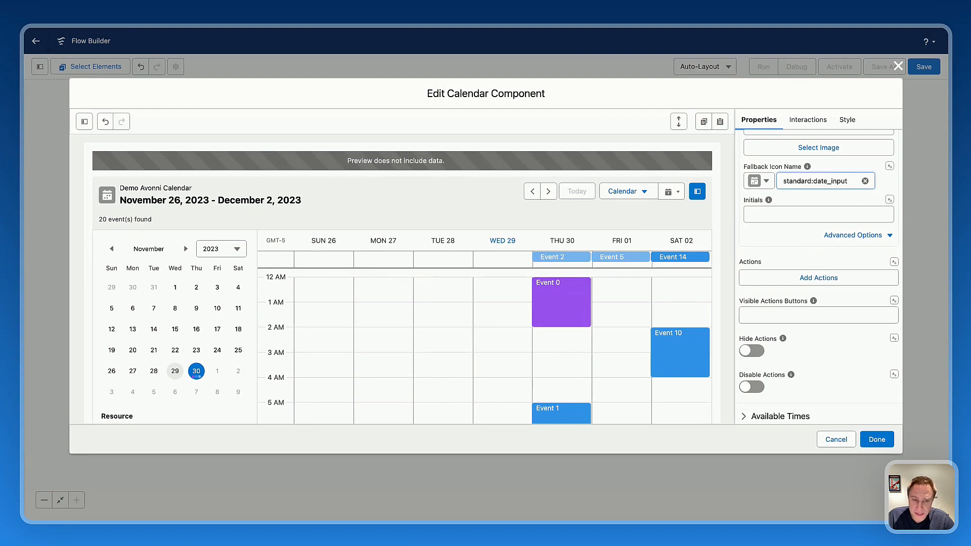
{"action": "left_click", "coordinate": [783, 284]}
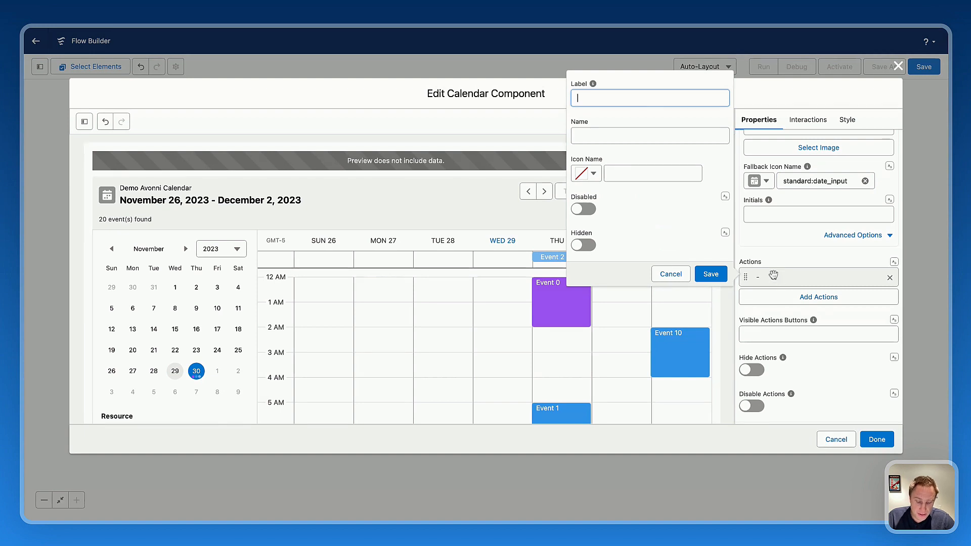
{"action": "type", "text": "Ne"}
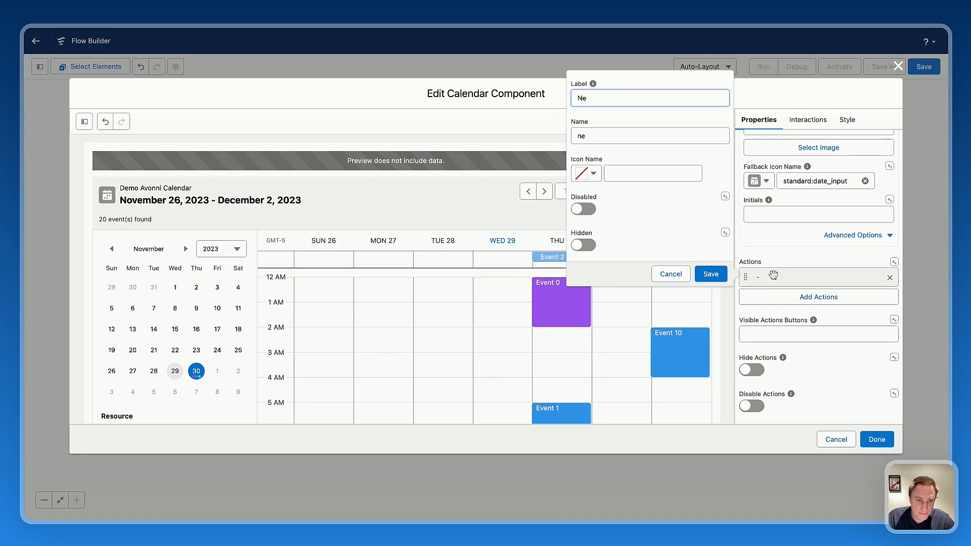
{"action": "type", "text": "w Rental"}
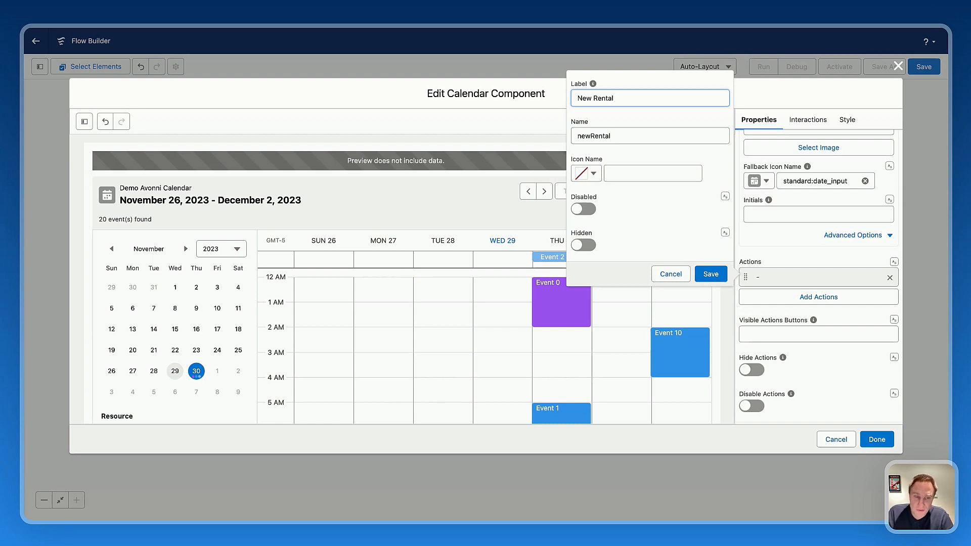
{"action": "left_click", "coordinate": [710, 274]}
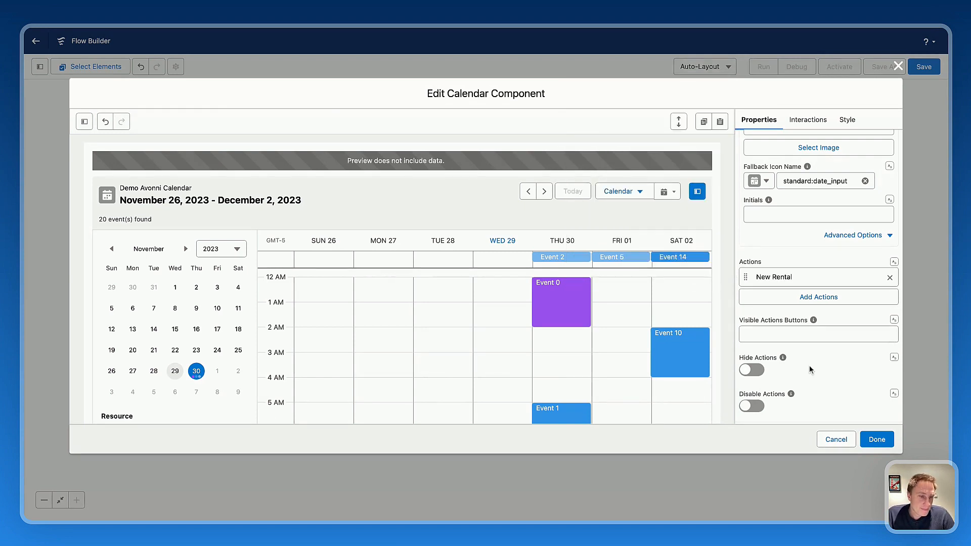
In the Available Times settings, add a time frame of 08:00-18:00.
{"action": "scroll", "coordinate": [804, 336], "scroll_direction": "down", "scroll_amount": 5}
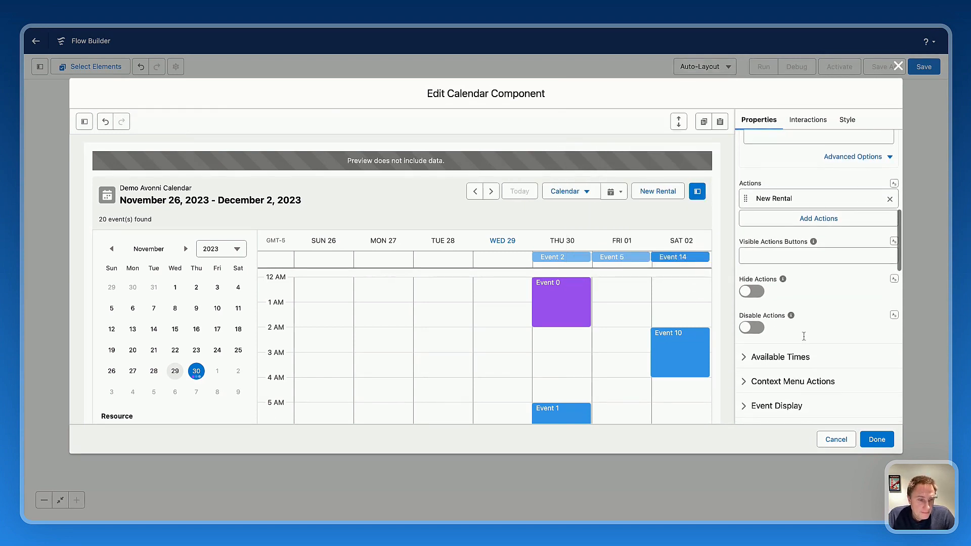
{"action": "scroll", "coordinate": [804, 336], "scroll_direction": "down", "scroll_amount": 2}
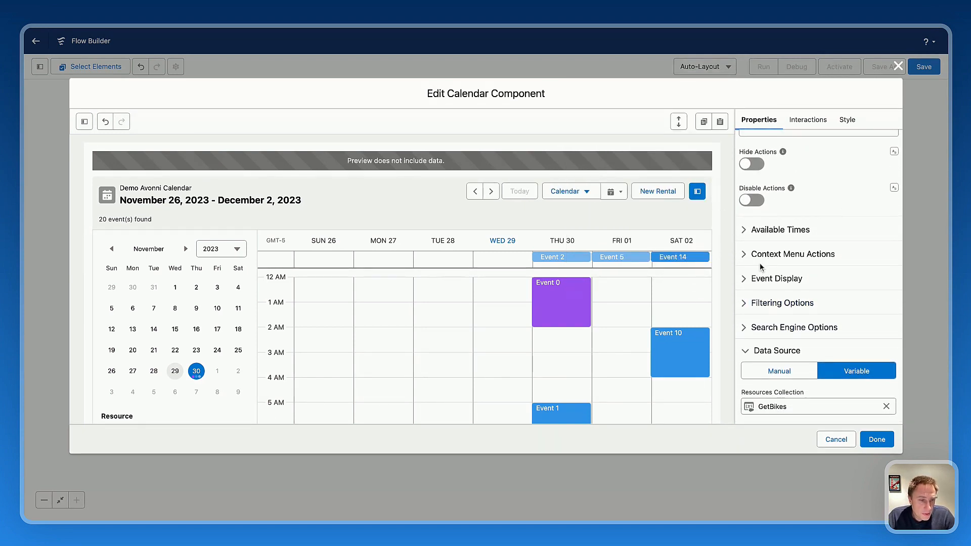
{"action": "left_click", "coordinate": [771, 232]}
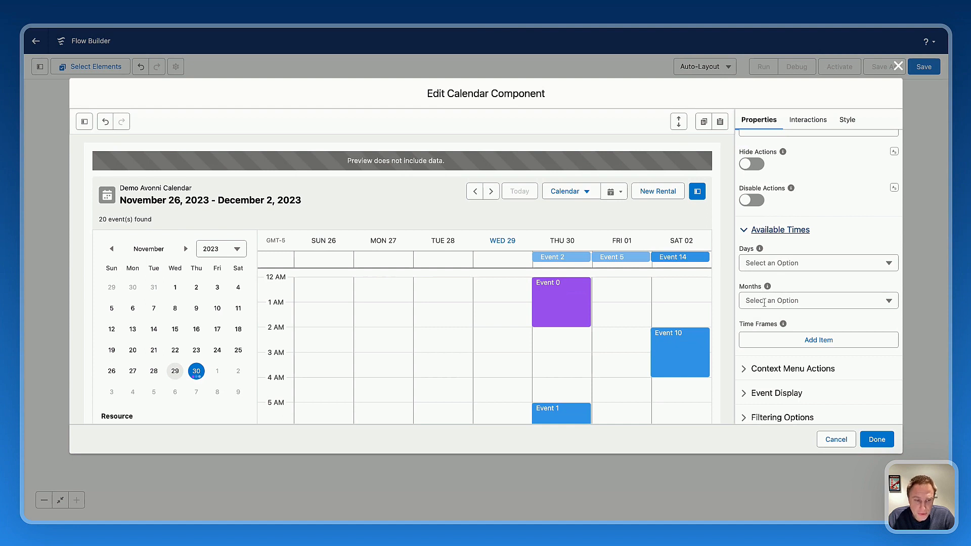
{"action": "scroll", "coordinate": [764, 302], "scroll_direction": "down", "scroll_amount": 3}
{"action": "scroll", "coordinate": [540, 335], "scroll_direction": "down", "scroll_amount": 1}
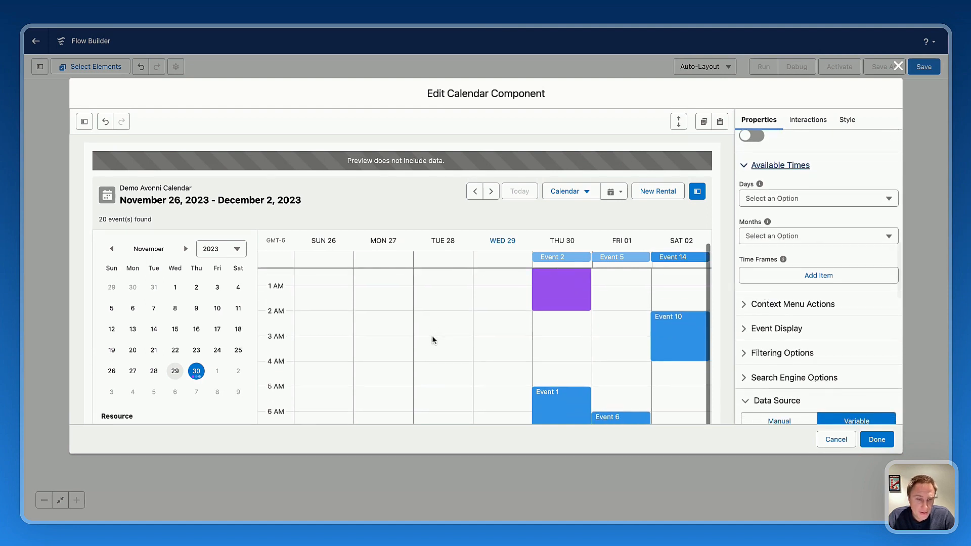
{"action": "scroll", "coordinate": [602, 356], "scroll_direction": "up", "scroll_amount": 1}
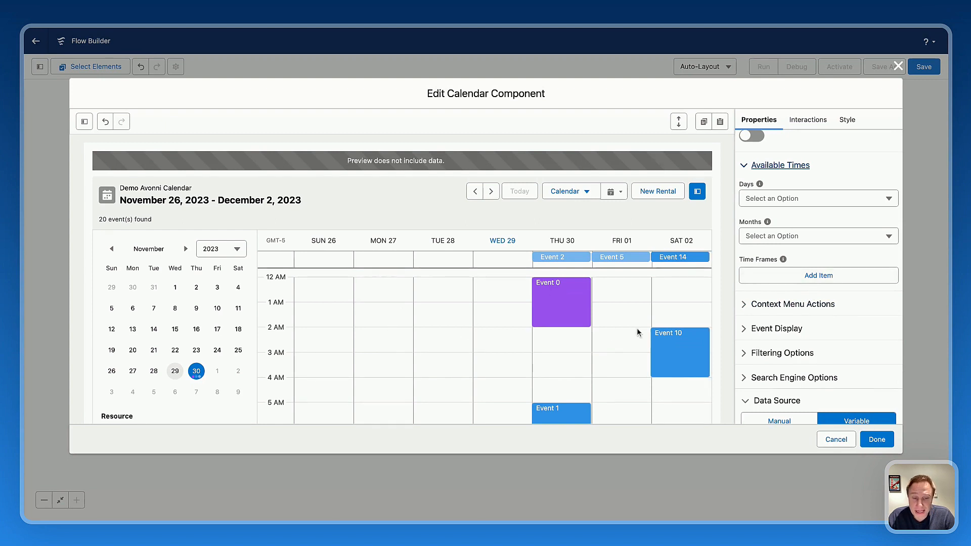
{"action": "left_click", "coordinate": [798, 279]}
{"action": "left_click", "coordinate": [767, 273]}
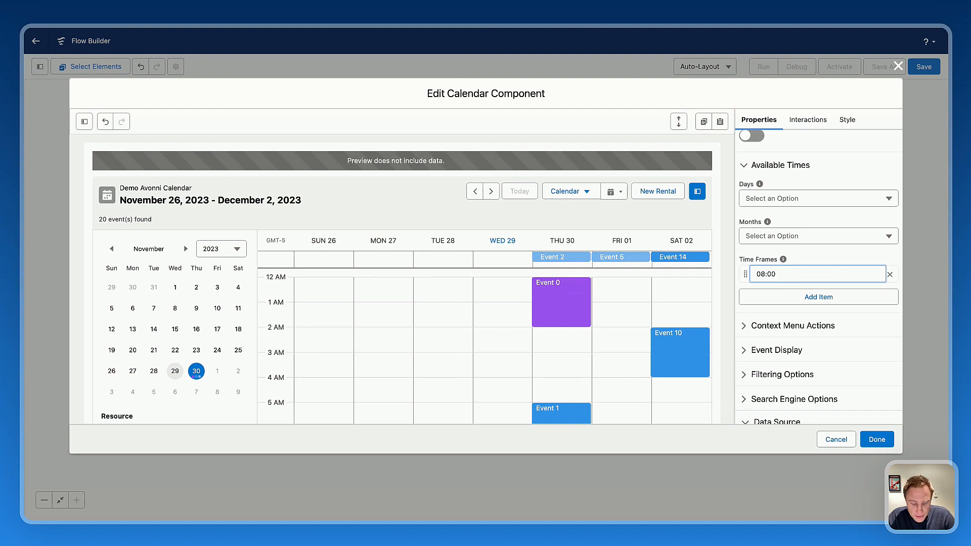
{"action": "type", "text": "08:00-18:00"}
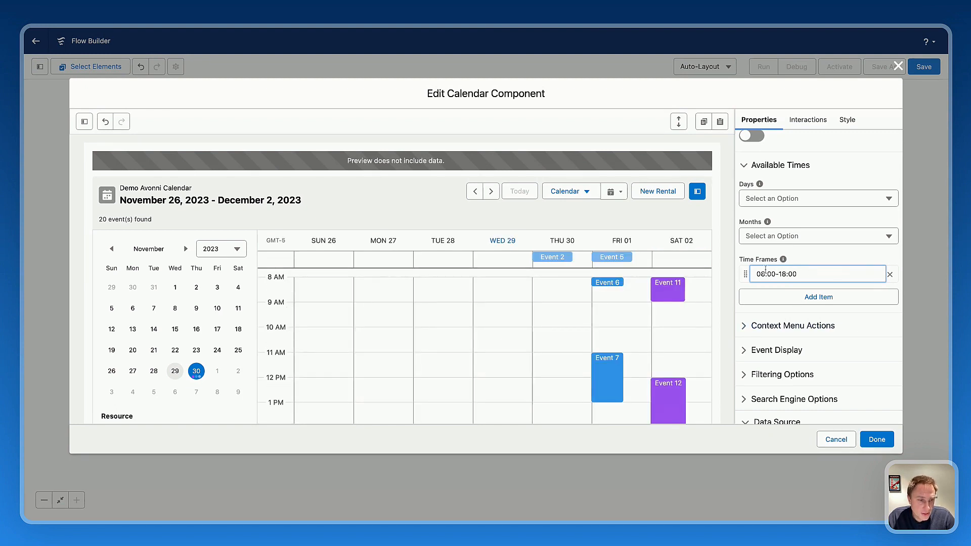
Check the calendar preview's displayed hours and events against the new time frame.
{"action": "mouse_move", "coordinate": [784, 263]}
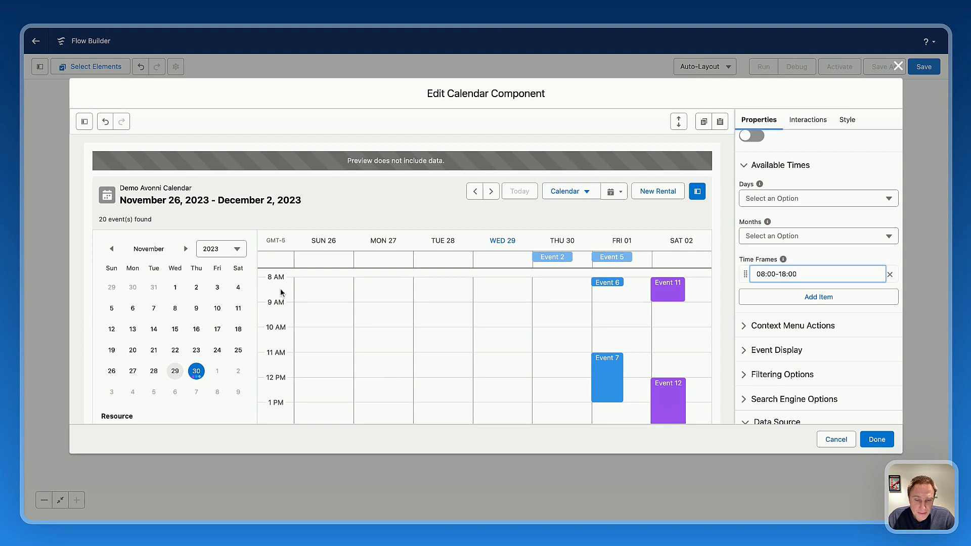
{"action": "scroll", "coordinate": [282, 327], "scroll_direction": "down", "scroll_amount": 5}
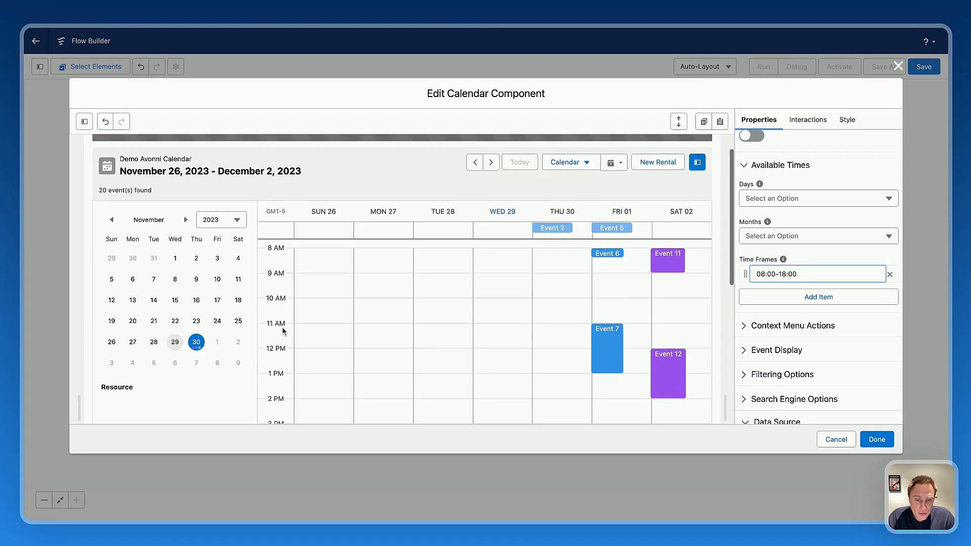
{"action": "scroll", "coordinate": [283, 330], "scroll_direction": "up", "scroll_amount": 4}
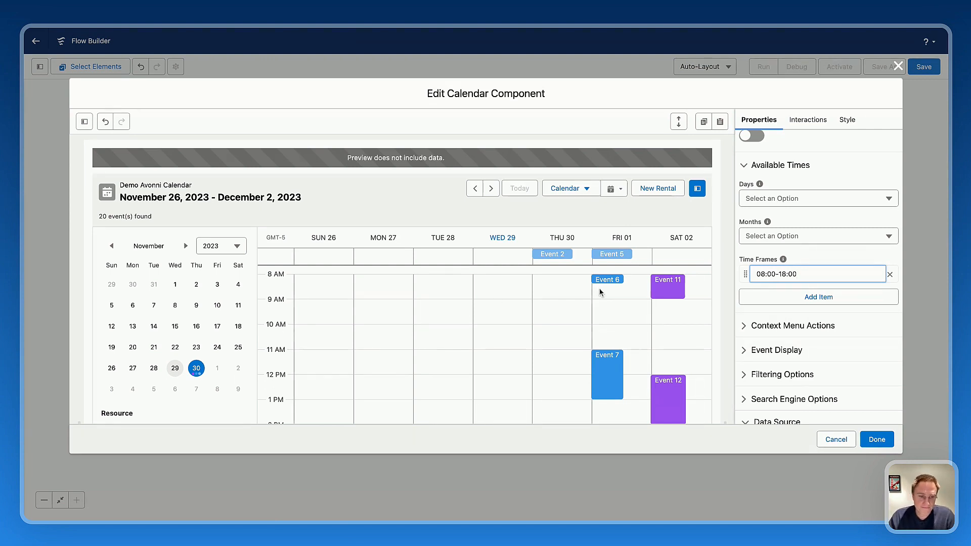
{"action": "left_click", "coordinate": [611, 370]}
{"action": "scroll", "coordinate": [663, 327], "scroll_direction": "down", "scroll_amount": 2}
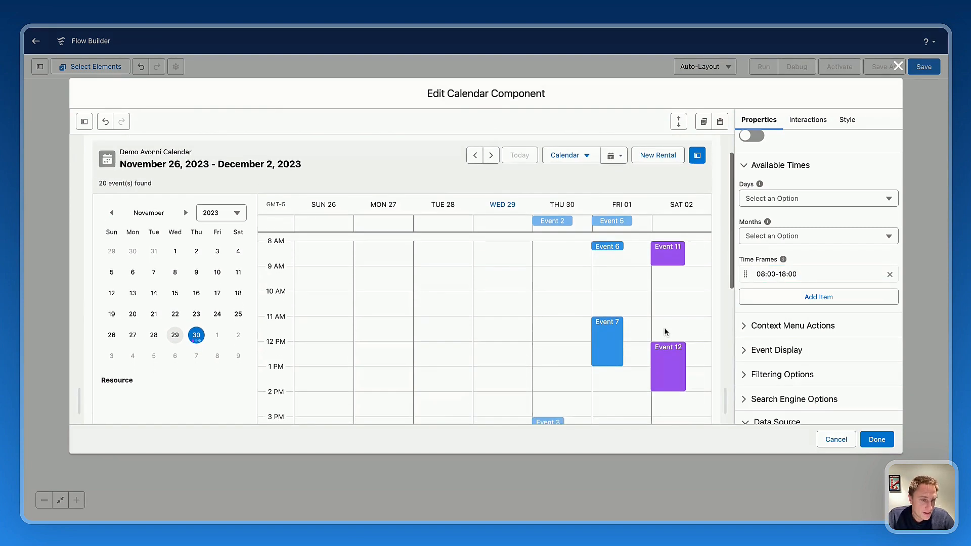
Add an event context menu action labelled "Edit" with the name edit, and test it on Event 7 in the preview.
{"action": "scroll", "coordinate": [845, 283], "scroll_direction": "down", "scroll_amount": 2}
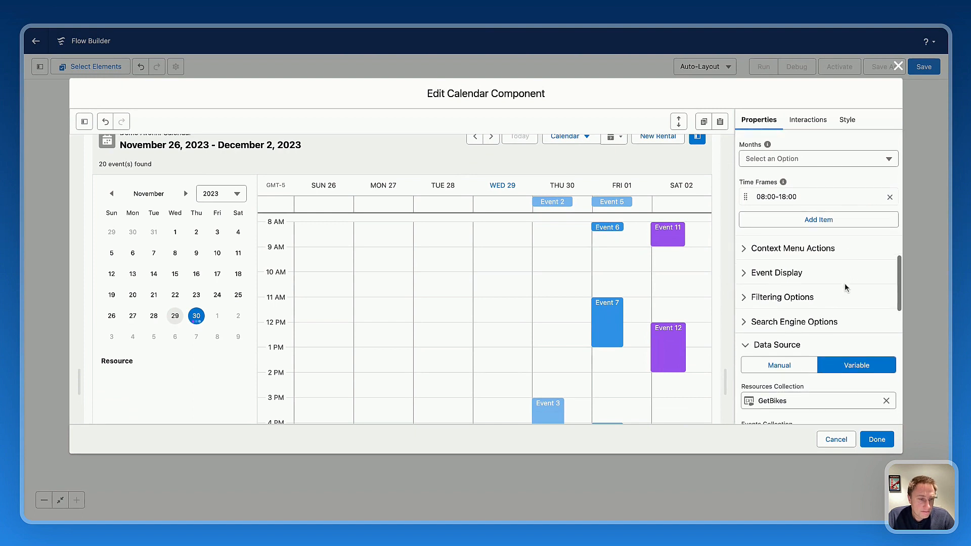
{"action": "left_click", "coordinate": [769, 249]}
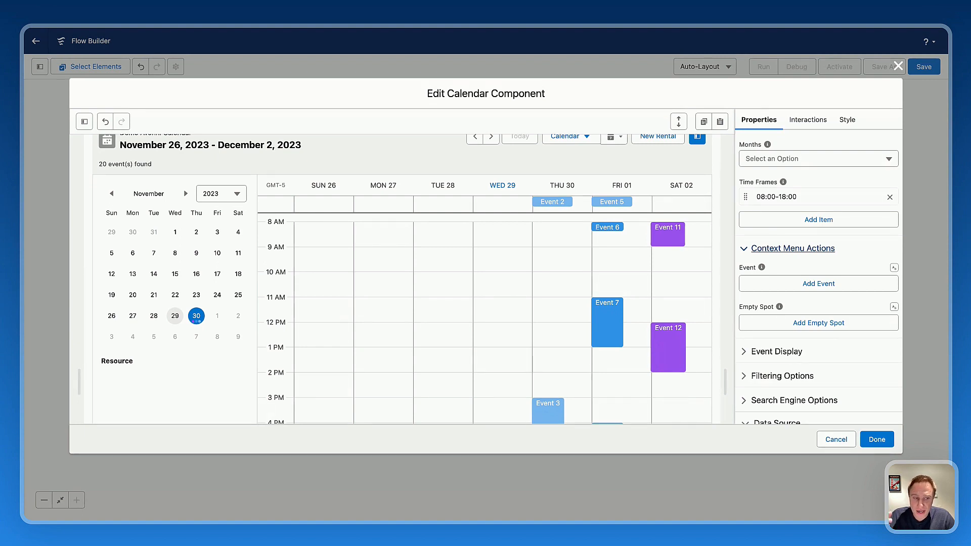
{"action": "left_click", "coordinate": [750, 291]}
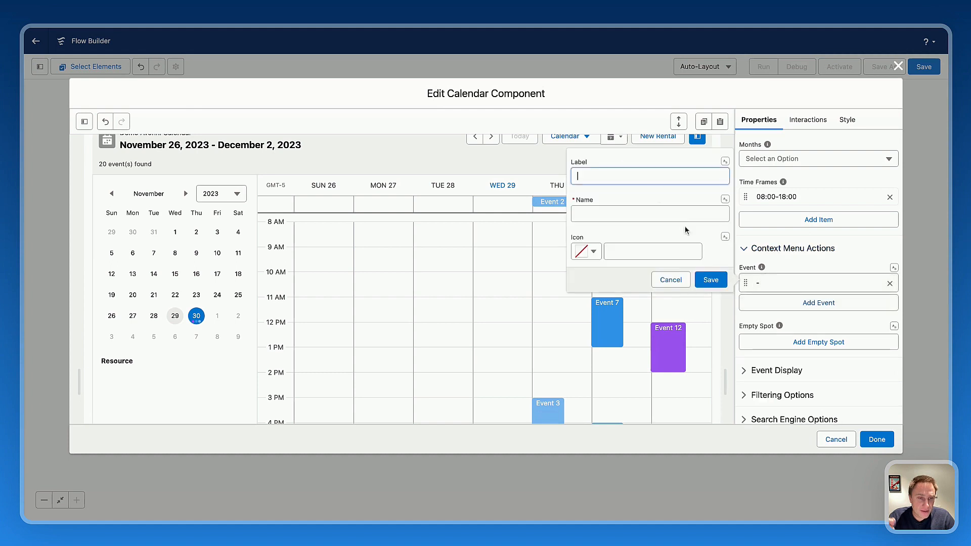
{"action": "type", "text": "Edit"}
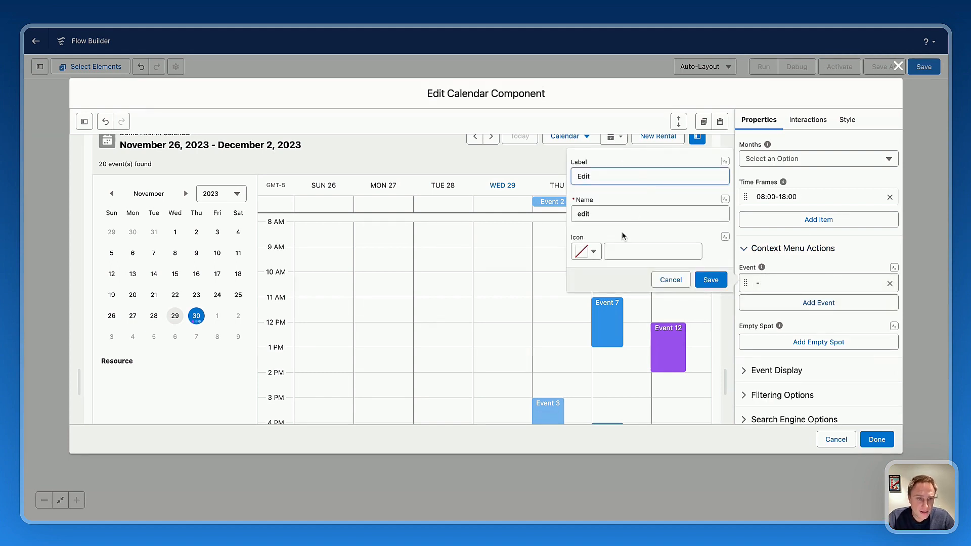
{"action": "left_click", "coordinate": [711, 280]}
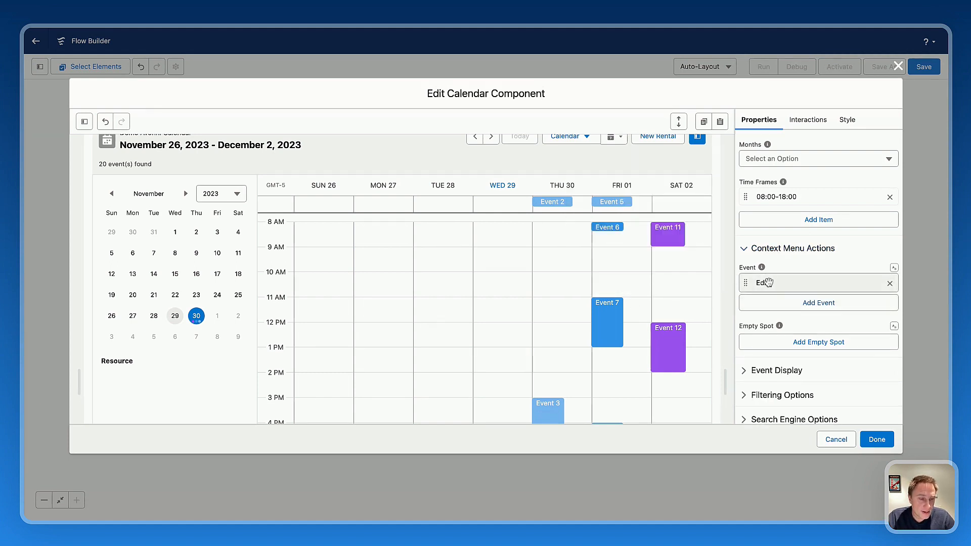
{"action": "left_click", "coordinate": [613, 322]}
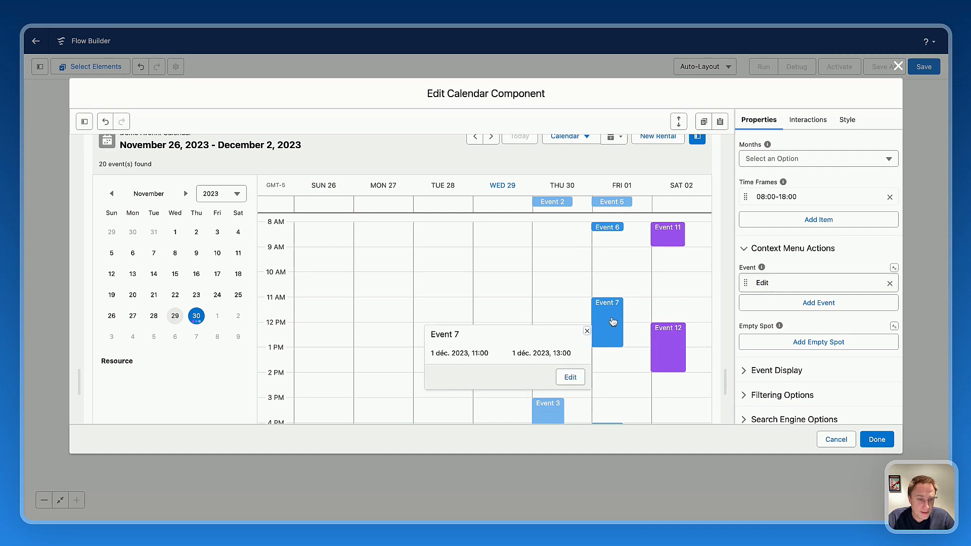
{"action": "left_click", "coordinate": [570, 378]}
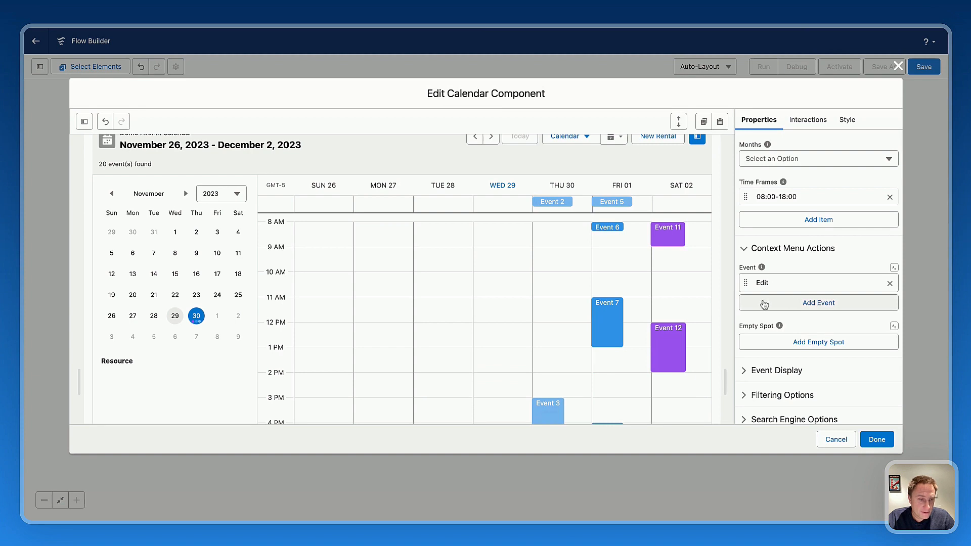
Add a second event context menu action labelled "View" with the name view, and check it on Event 7.
{"action": "left_click", "coordinate": [811, 303]}
{"action": "type", "text": "View"}
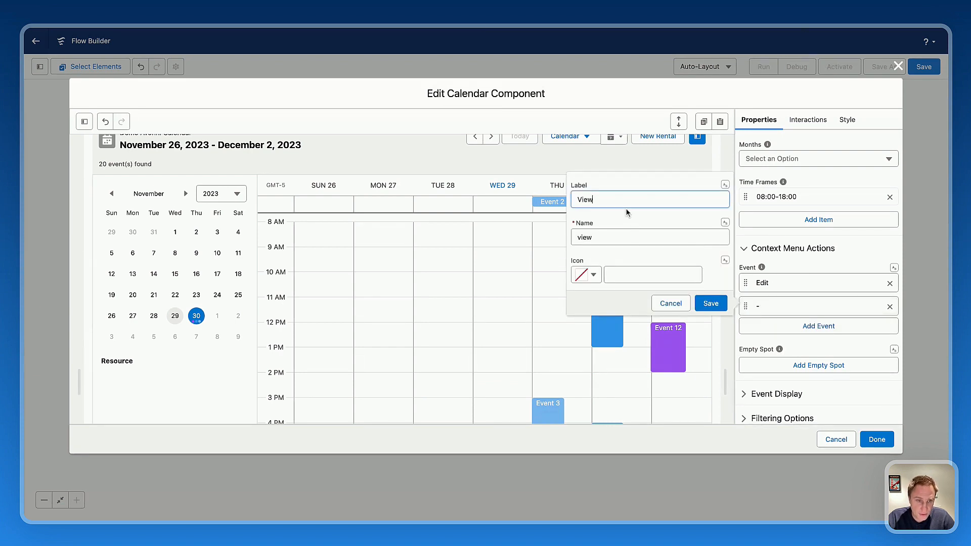
{"action": "left_click", "coordinate": [711, 303]}
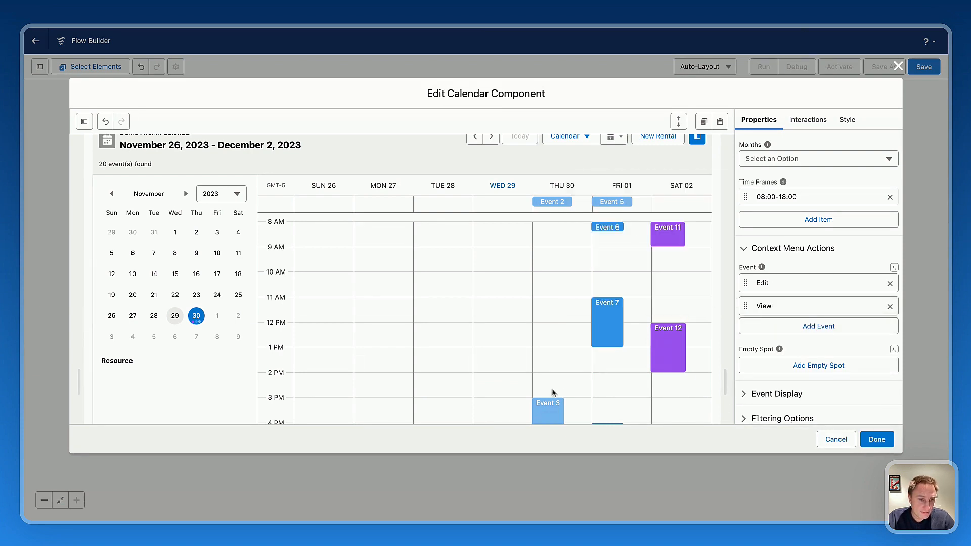
{"action": "left_click", "coordinate": [610, 324]}
{"action": "left_click", "coordinate": [611, 322]}
In the Event Display settings, try the Fire palette and settle on Bluegrass for the calendar events.
{"action": "scroll", "coordinate": [799, 248], "scroll_direction": "down", "scroll_amount": 5}
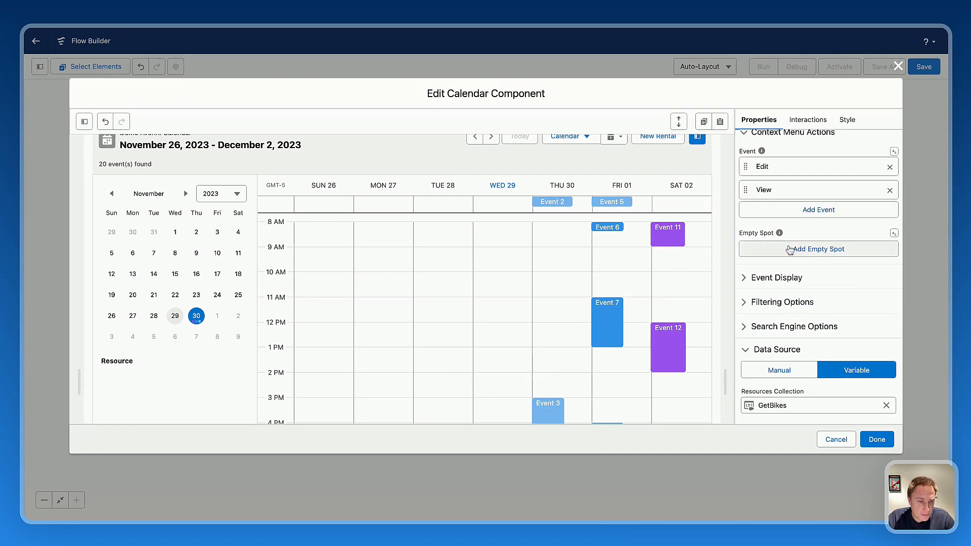
{"action": "left_click", "coordinate": [769, 281]}
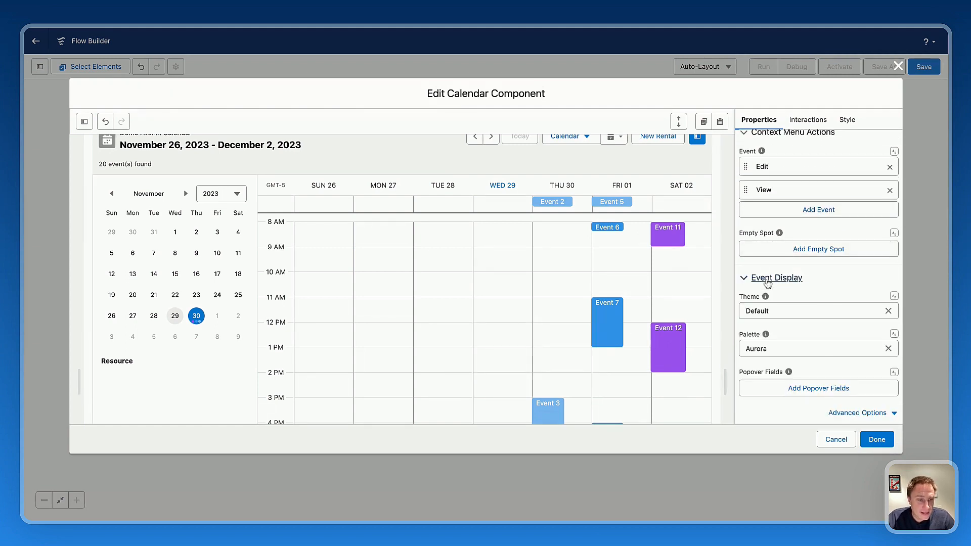
{"action": "scroll", "coordinate": [770, 298], "scroll_direction": "down", "scroll_amount": 3}
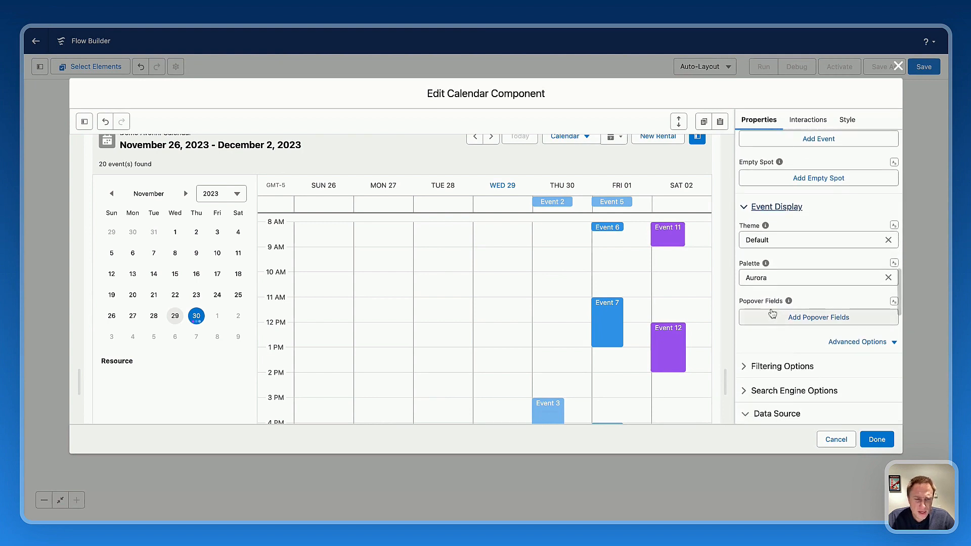
{"action": "left_click", "coordinate": [764, 279]}
{"action": "left_click", "coordinate": [787, 352]}
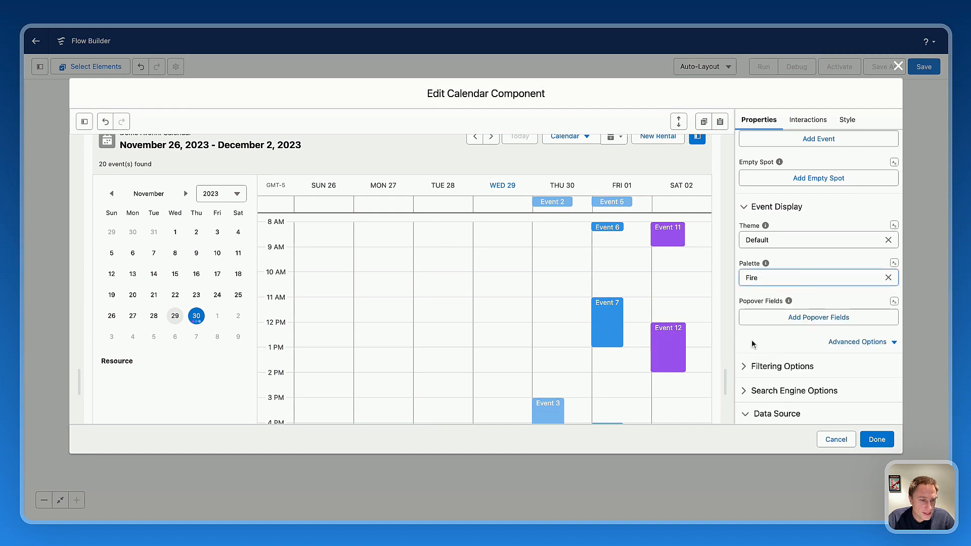
{"action": "left_click", "coordinate": [766, 279]}
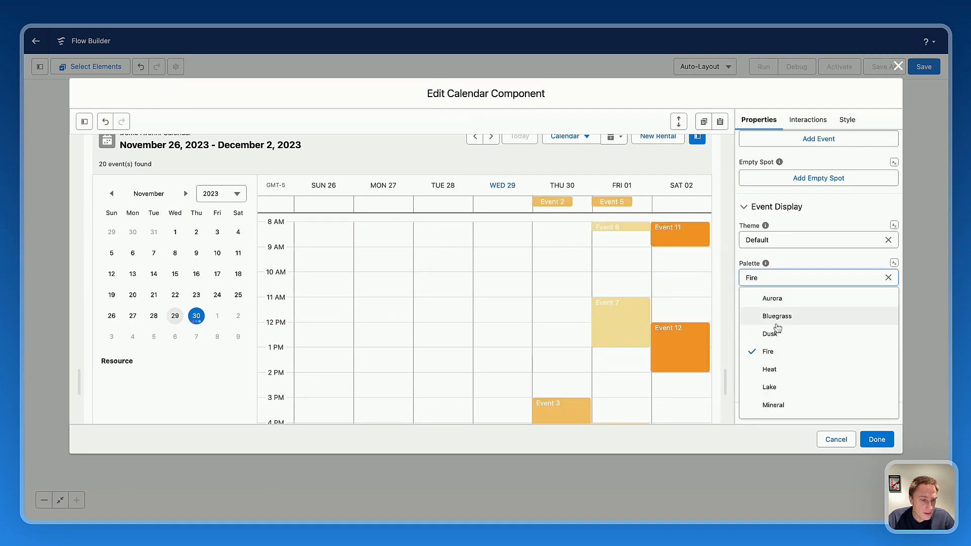
{"action": "left_click", "coordinate": [776, 316]}
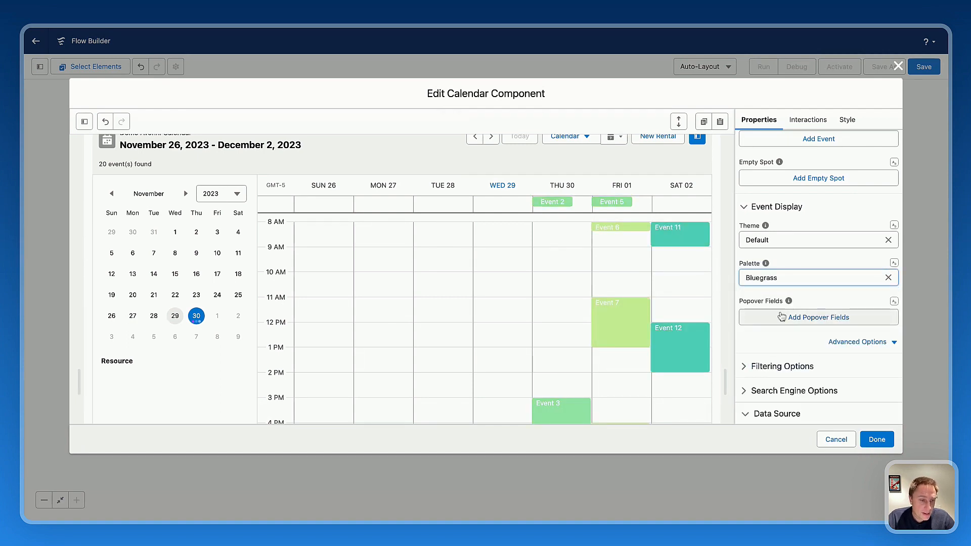
{"action": "left_click", "coordinate": [632, 325]}
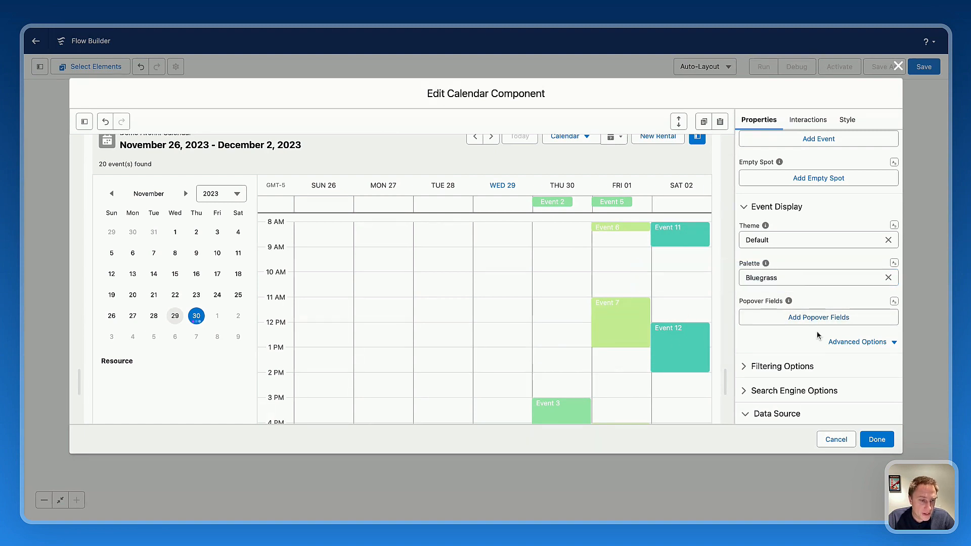
Look over the advanced event display options for a custom palette.
{"action": "left_click", "coordinate": [853, 344]}
{"action": "scroll", "coordinate": [820, 336], "scroll_direction": "down", "scroll_amount": 2}
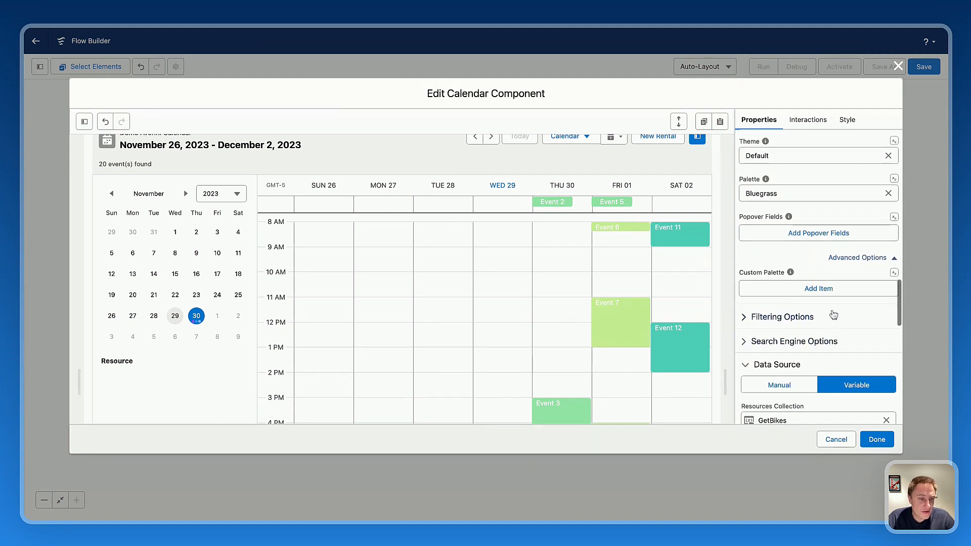
{"action": "left_click", "coordinate": [867, 261]}
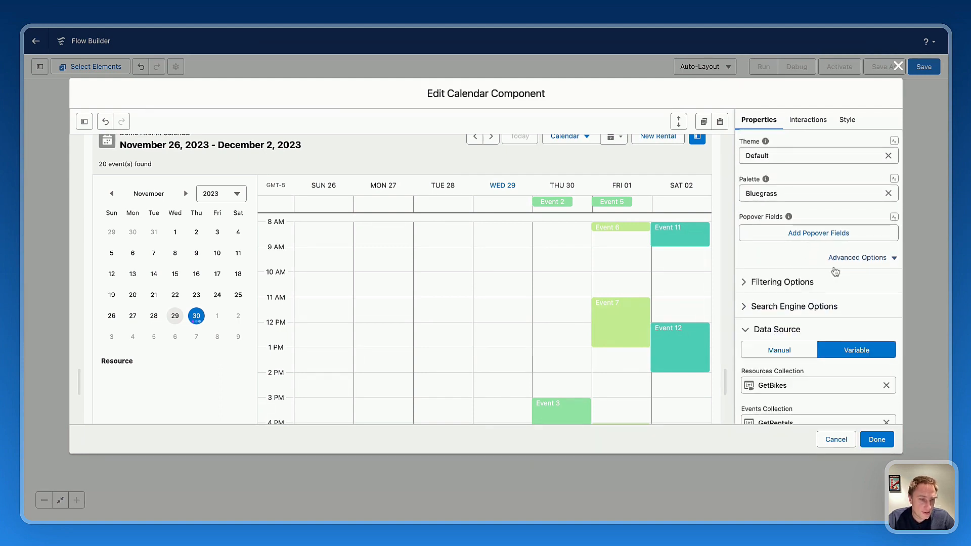
In the Filtering Options, try hiding the resources filter and the date picker, turn both settings back off, and check the preview's date picker.
{"action": "left_click", "coordinate": [758, 284]}
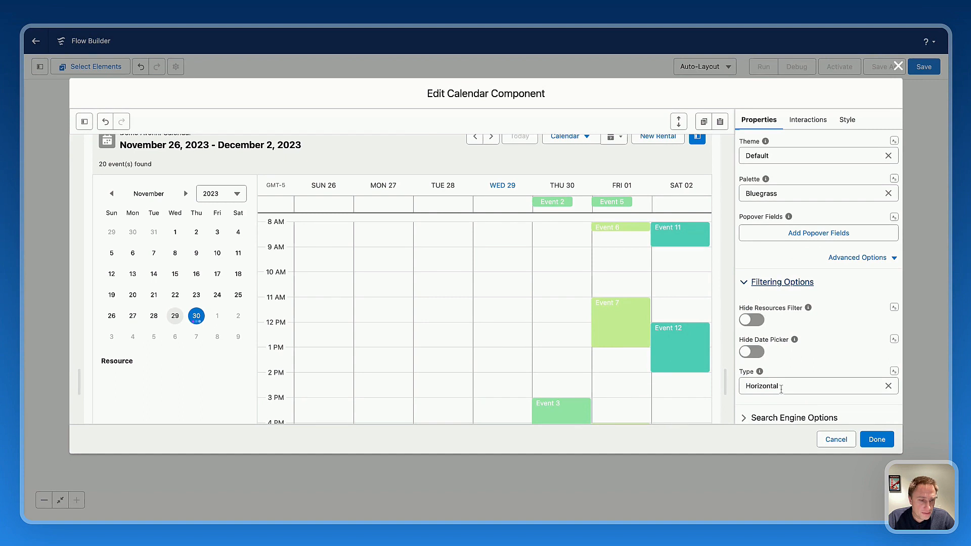
{"action": "scroll", "coordinate": [801, 349], "scroll_direction": "down", "scroll_amount": 1}
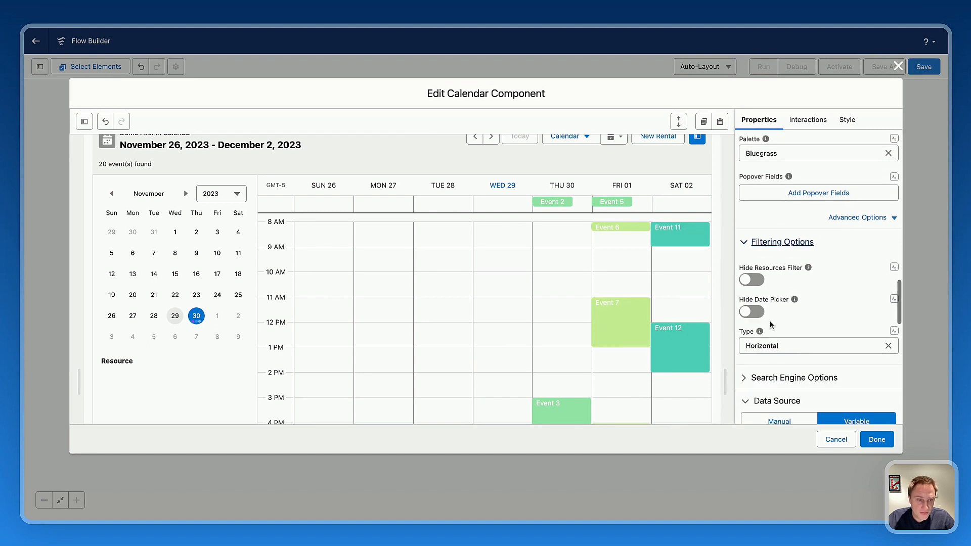
{"action": "left_click", "coordinate": [754, 281]}
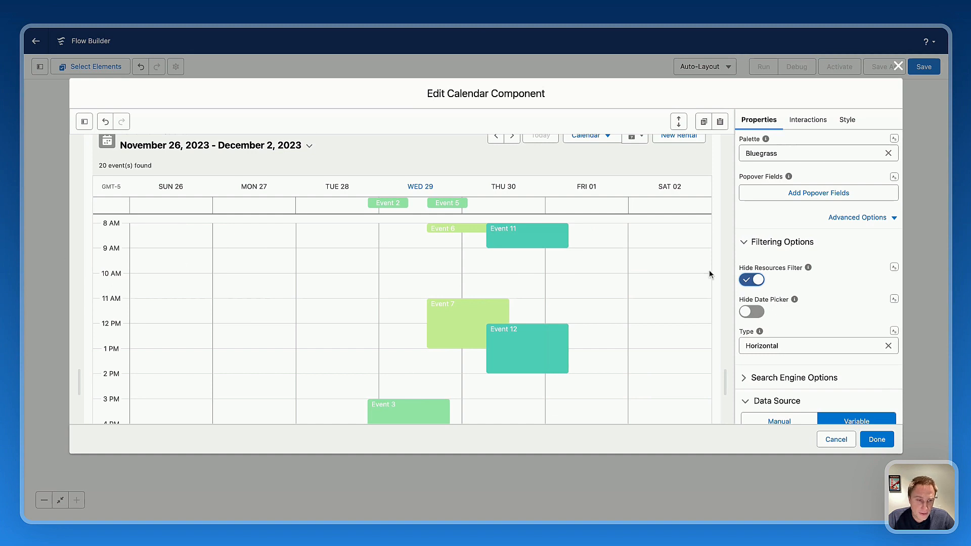
{"action": "left_click", "coordinate": [754, 283]}
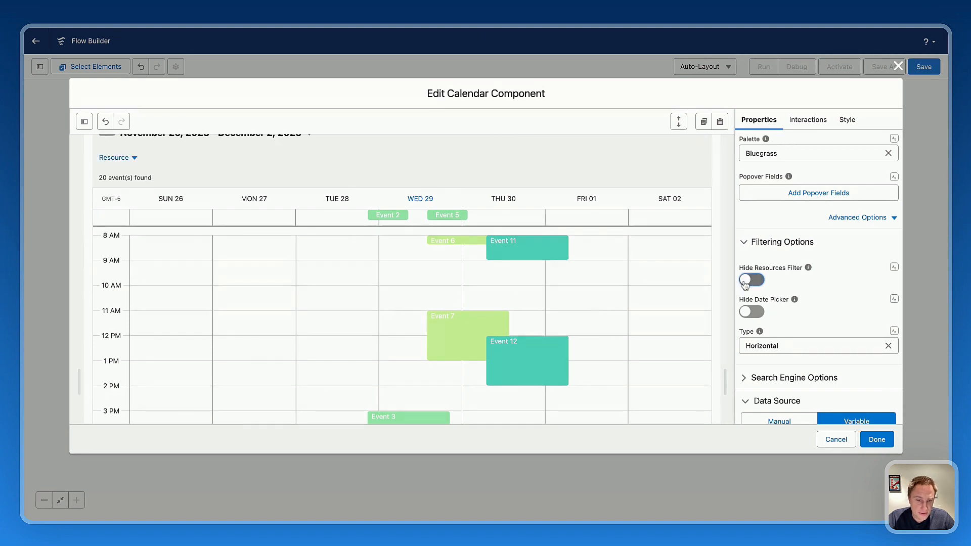
{"action": "left_click", "coordinate": [753, 313]}
{"action": "left_click", "coordinate": [754, 313]}
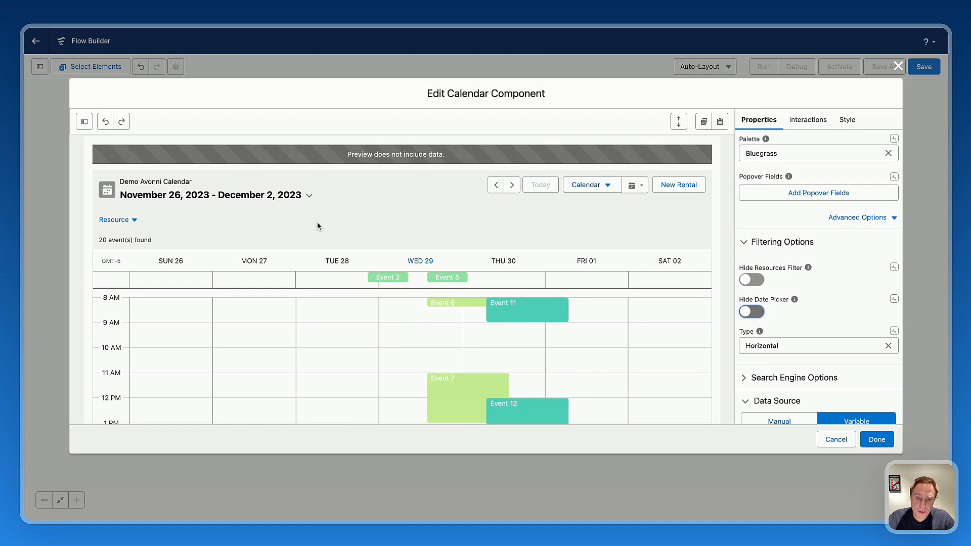
{"action": "left_click", "coordinate": [309, 196]}
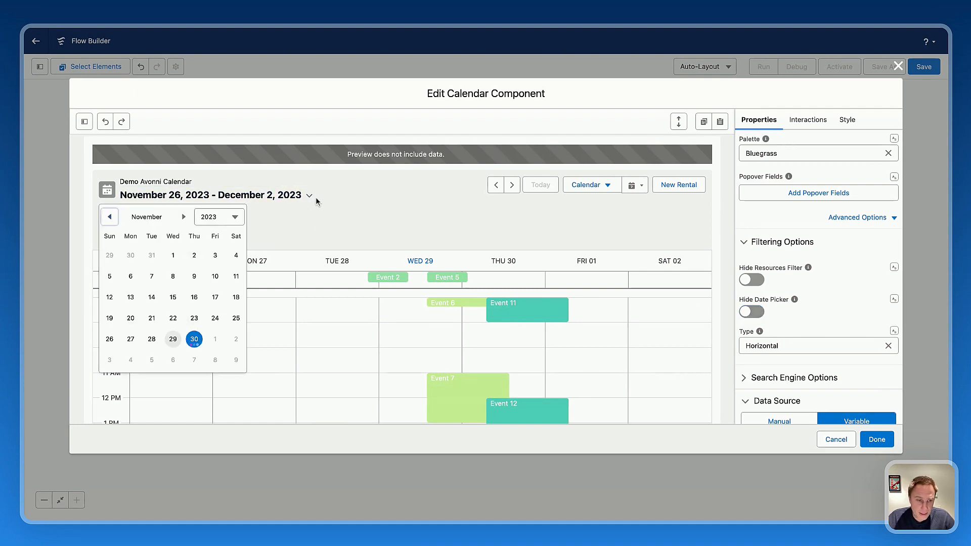
Set the filter type of the calendar to Left panel.
{"action": "left_click", "coordinate": [800, 344]}
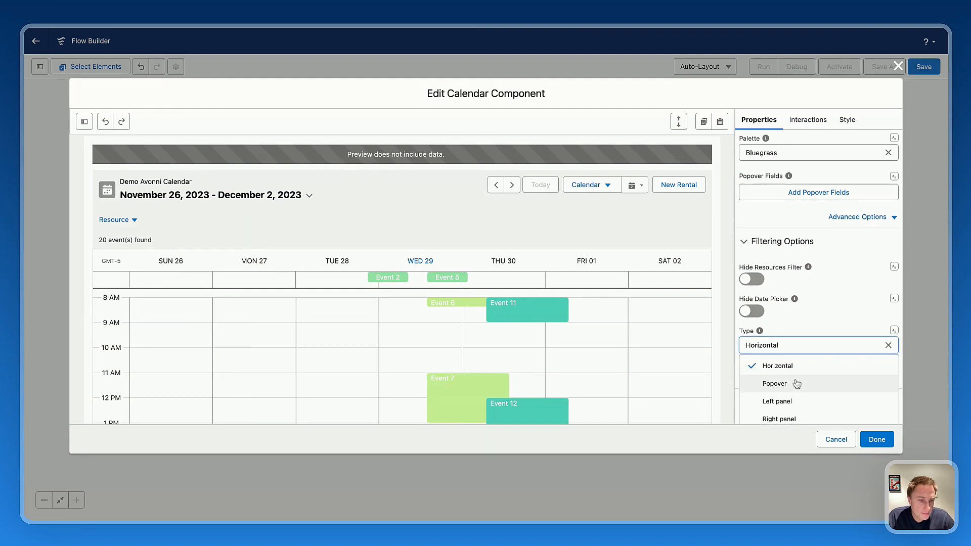
{"action": "scroll", "coordinate": [794, 374], "scroll_direction": "down", "scroll_amount": 2}
{"action": "left_click", "coordinate": [781, 346]}
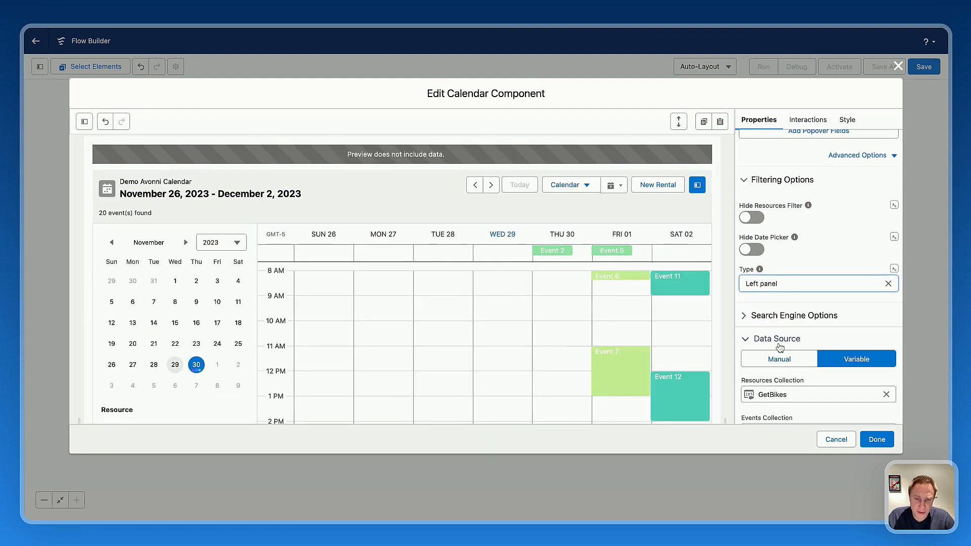
Try the Popover filter type in the preview and restore the Left panel type.
{"action": "left_click", "coordinate": [773, 289]}
{"action": "left_click", "coordinate": [774, 322]}
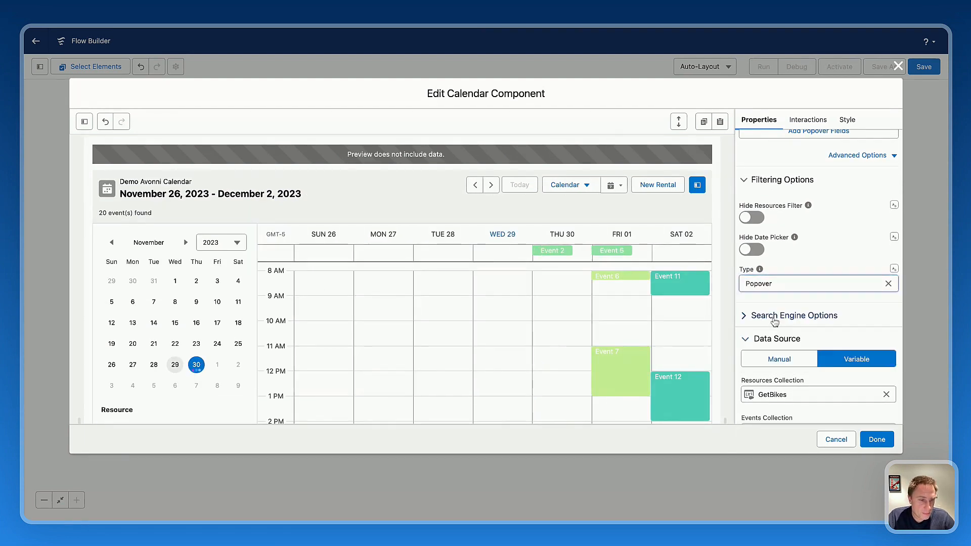
{"action": "left_click", "coordinate": [303, 195]}
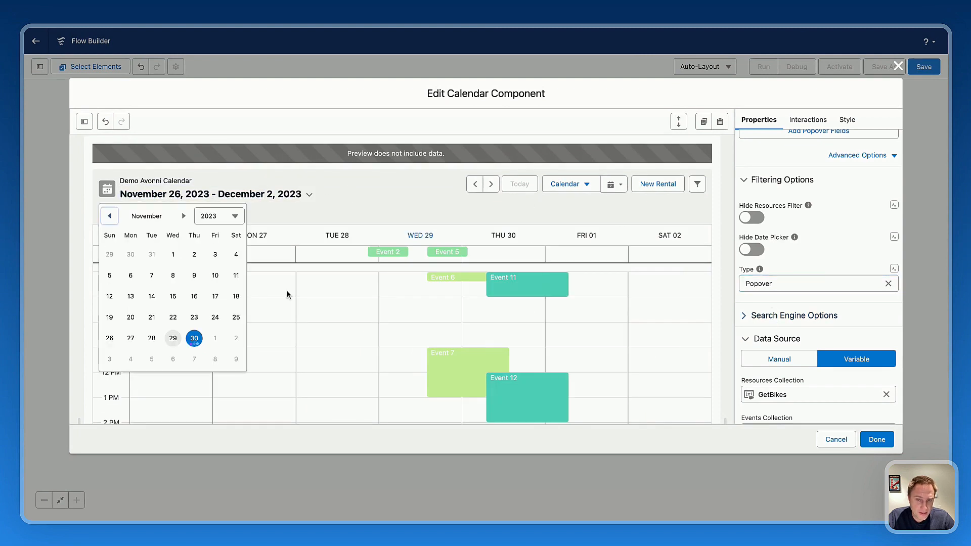
{"action": "left_click", "coordinate": [802, 279]}
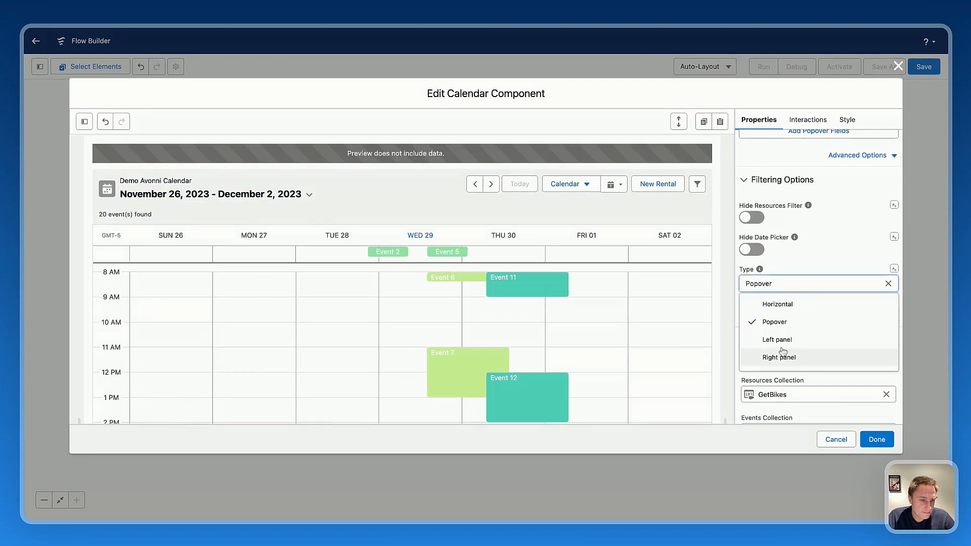
{"action": "left_click", "coordinate": [769, 341]}
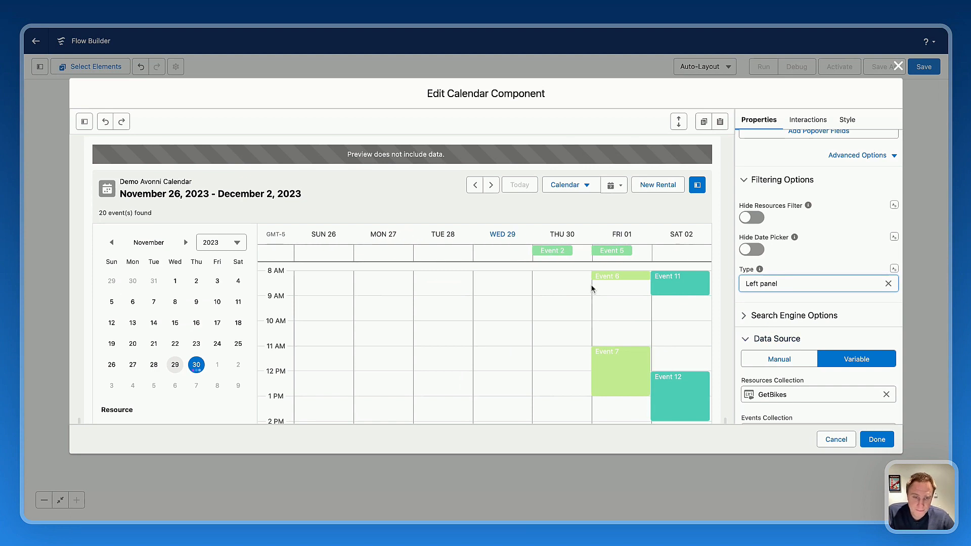
Make the calendar searchable in the Search Engine Options and look over the available filter types.
{"action": "left_click", "coordinate": [796, 317]}
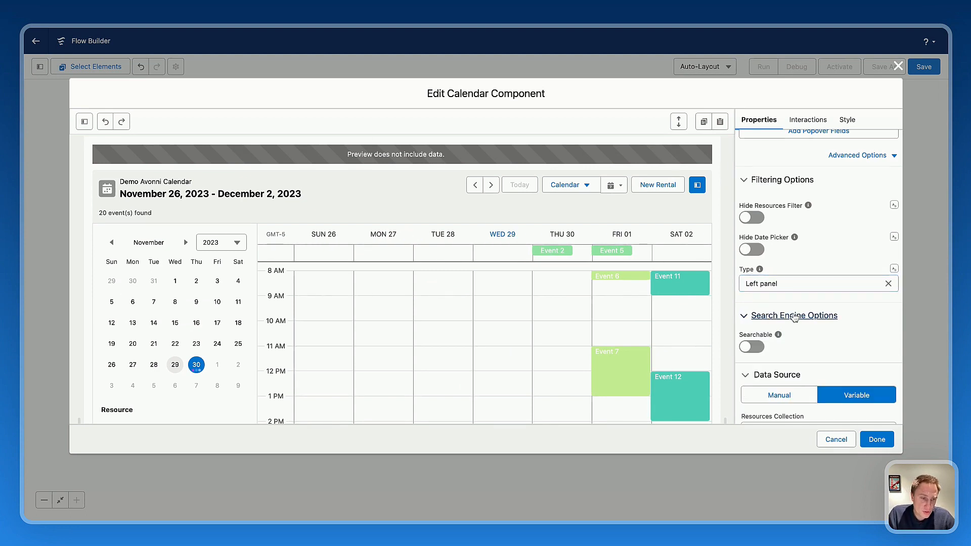
{"action": "left_click", "coordinate": [753, 347]}
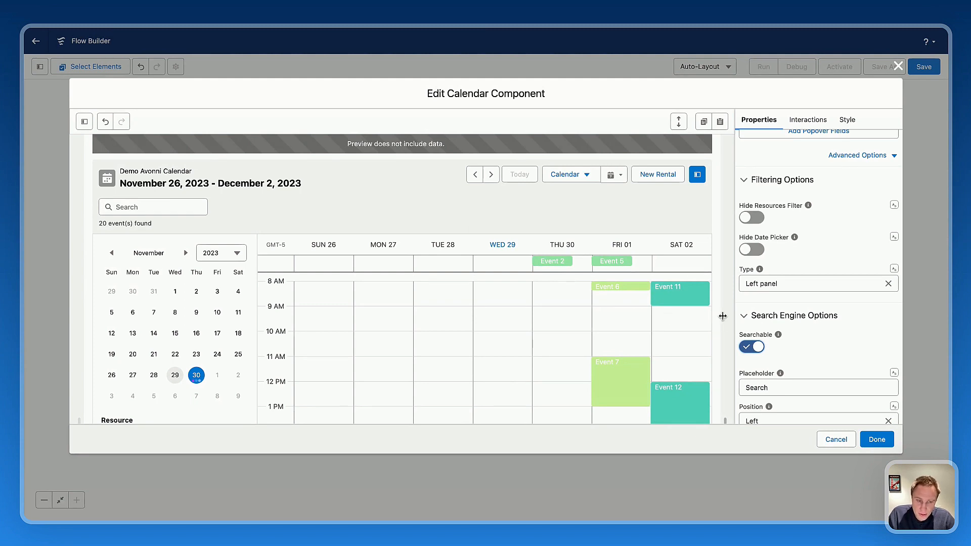
{"action": "left_click", "coordinate": [772, 287]}
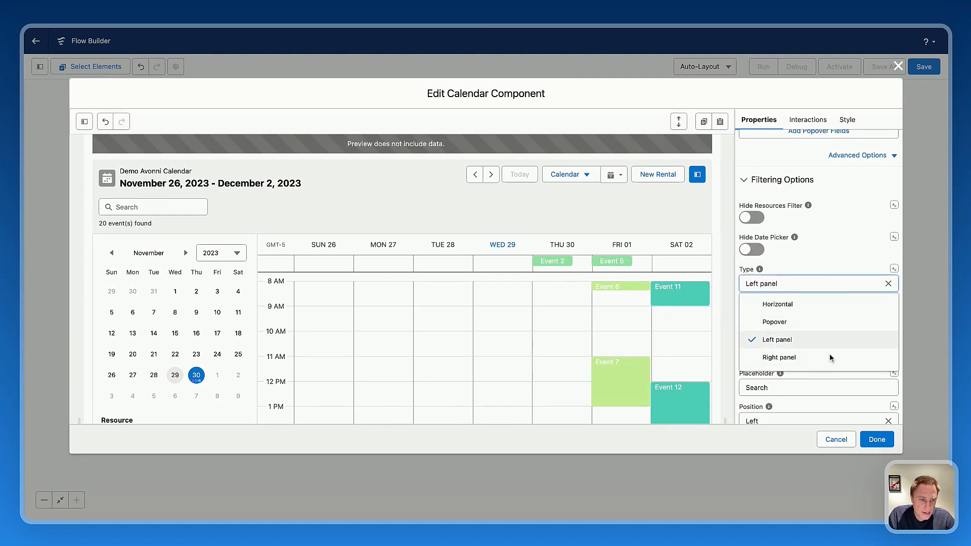
{"action": "left_click", "coordinate": [834, 245]}
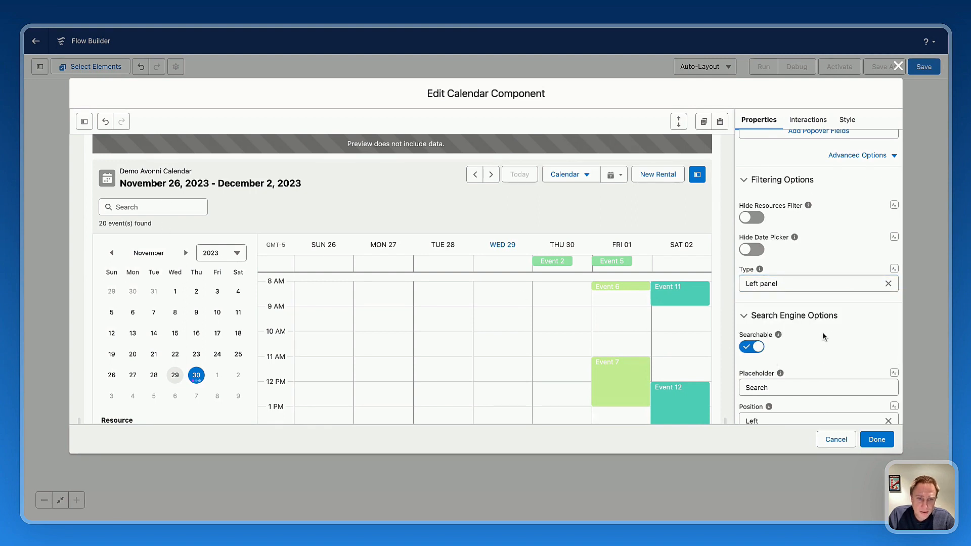
Try Timeline as the calendar's selected display and settle on Agenda instead.
{"action": "left_click", "coordinate": [570, 175]}
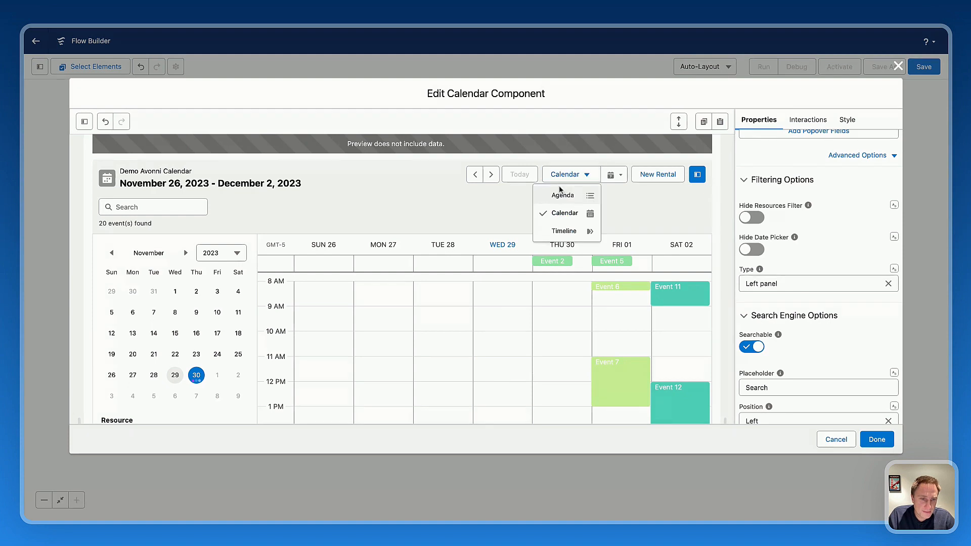
{"action": "scroll", "coordinate": [801, 214], "scroll_direction": "up", "scroll_amount": 5}
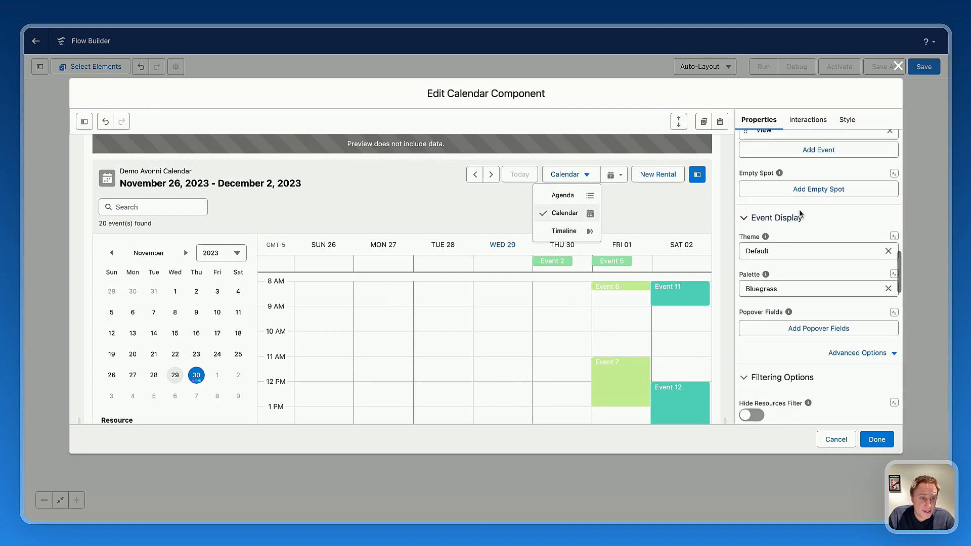
{"action": "scroll", "coordinate": [801, 214], "scroll_direction": "up", "scroll_amount": 10}
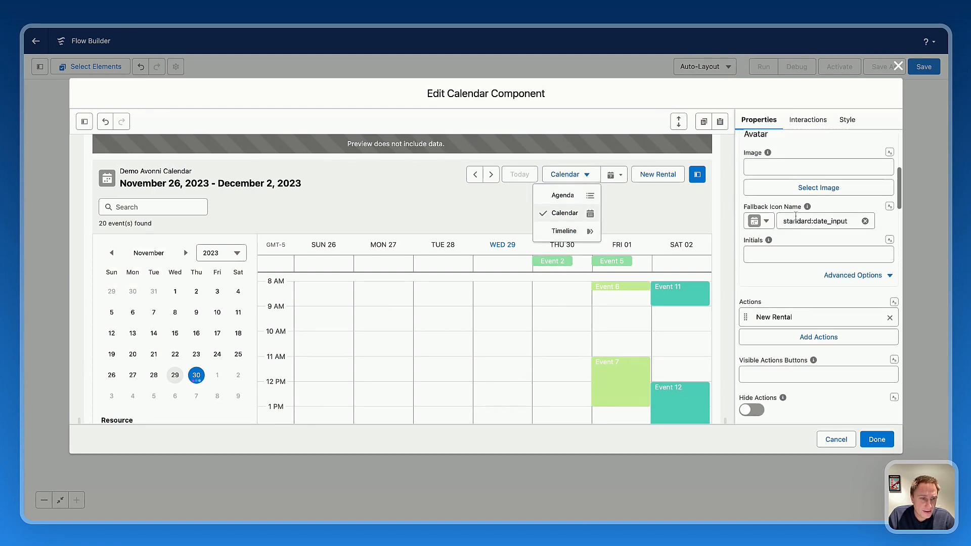
{"action": "scroll", "coordinate": [794, 216], "scroll_direction": "up", "scroll_amount": 3}
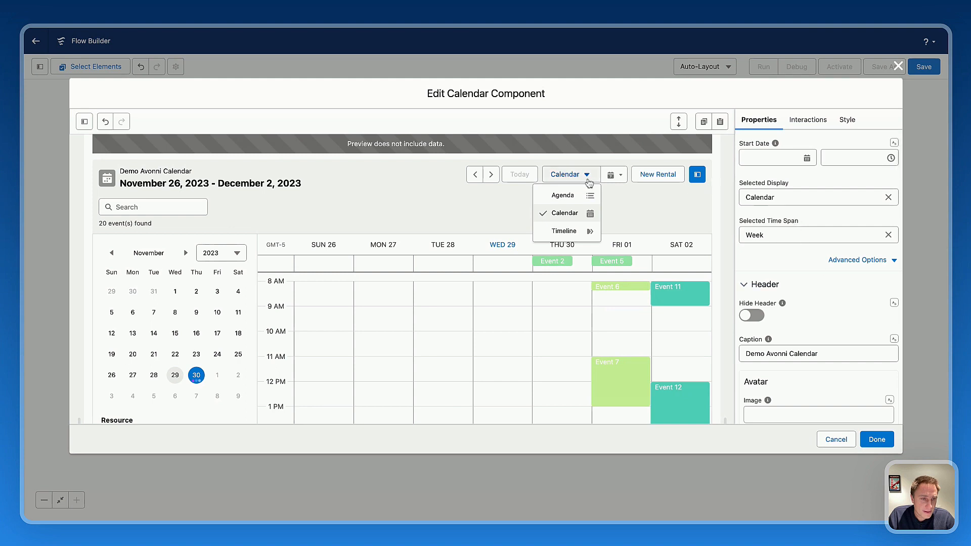
{"action": "left_click", "coordinate": [769, 181]}
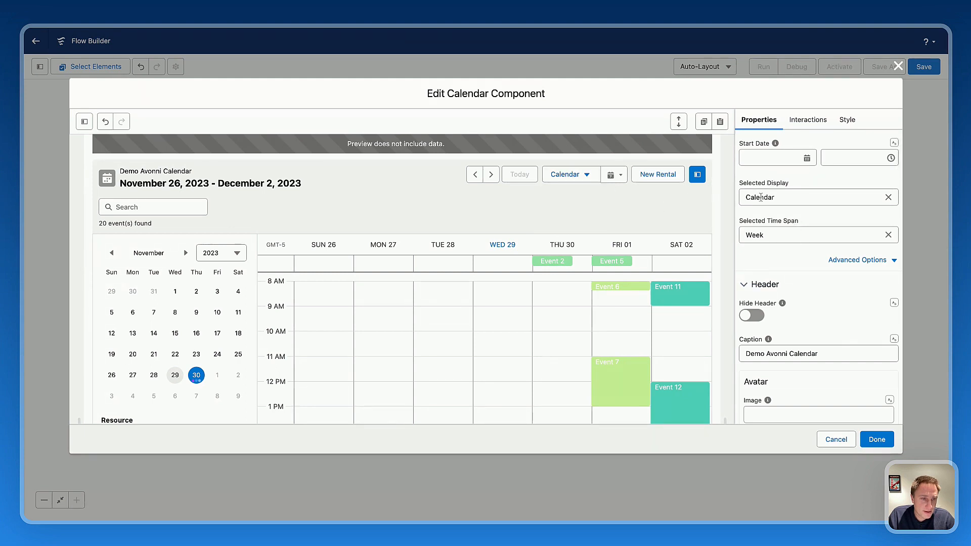
{"action": "left_click", "coordinate": [768, 196]}
{"action": "left_click", "coordinate": [774, 218]}
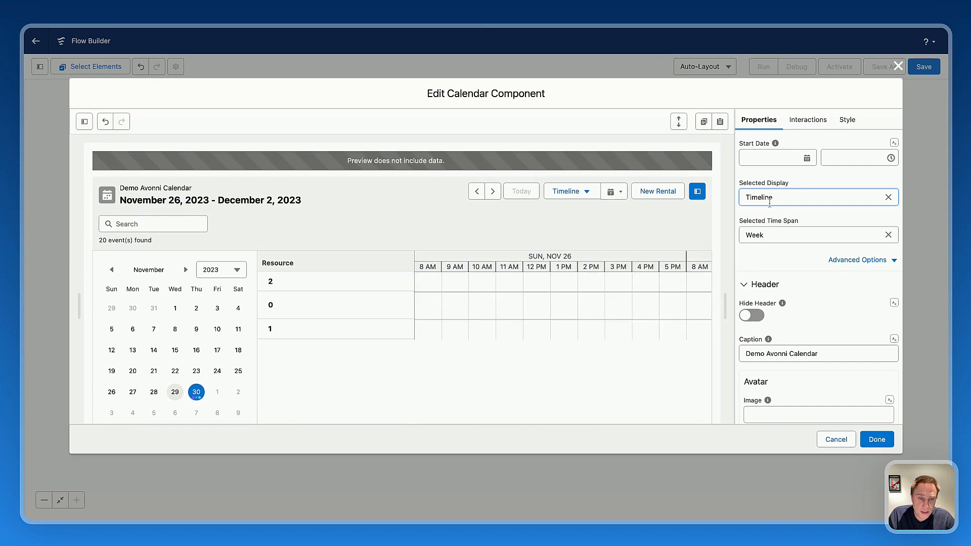
{"action": "left_click", "coordinate": [769, 203]}
{"action": "left_click", "coordinate": [769, 254]}
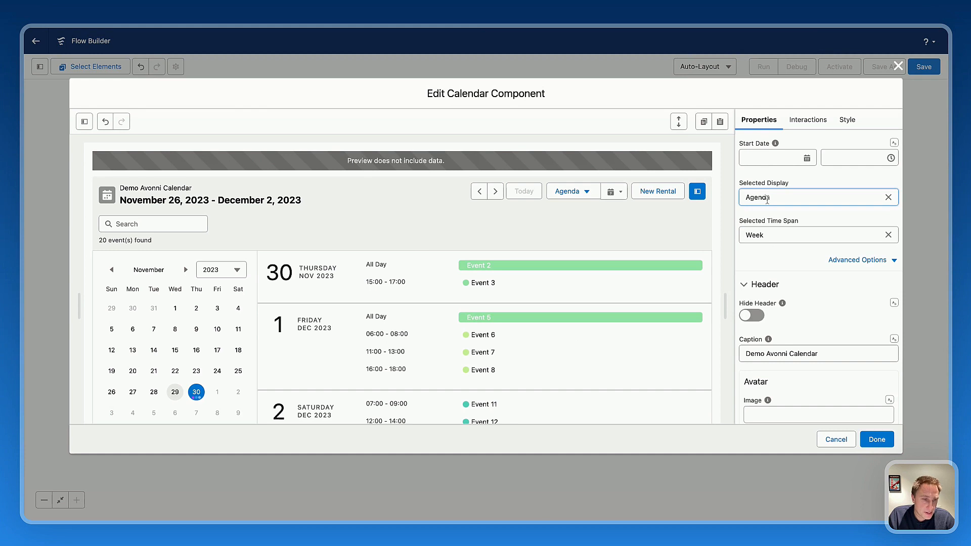
In the advanced display options, add Calendar and Timeline to the hidden displays.
{"action": "left_click", "coordinate": [830, 262]}
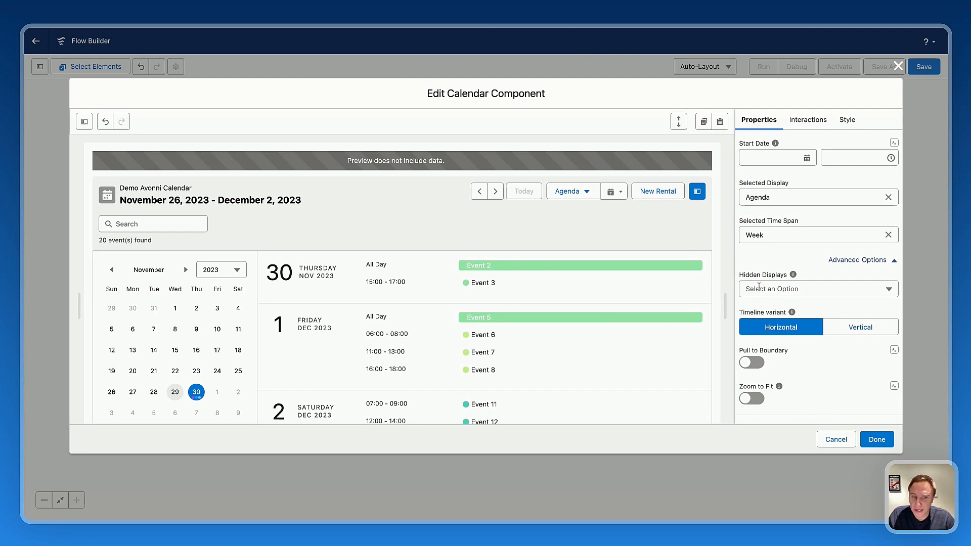
{"action": "left_click", "coordinate": [759, 287]}
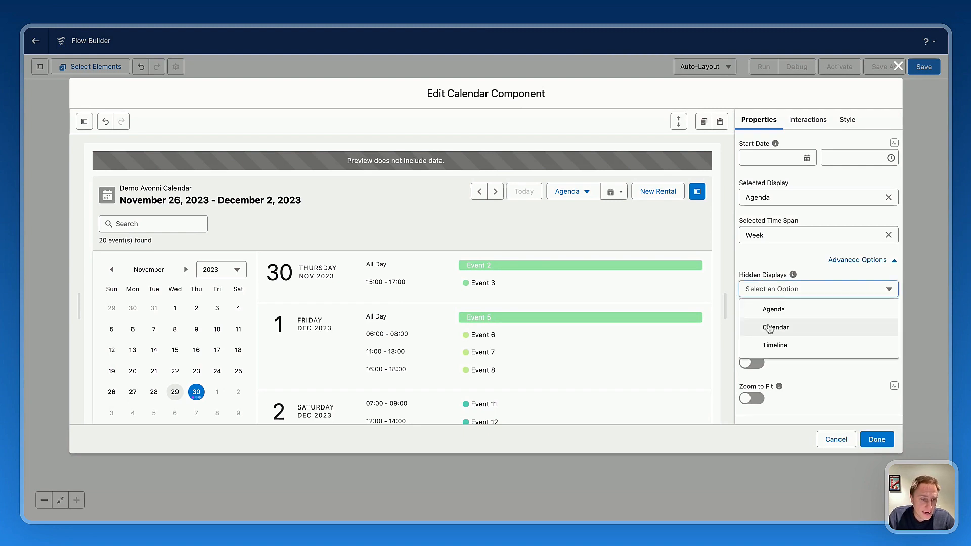
{"action": "left_click", "coordinate": [770, 326]}
{"action": "left_click", "coordinate": [775, 291]}
{"action": "left_click", "coordinate": [777, 343]}
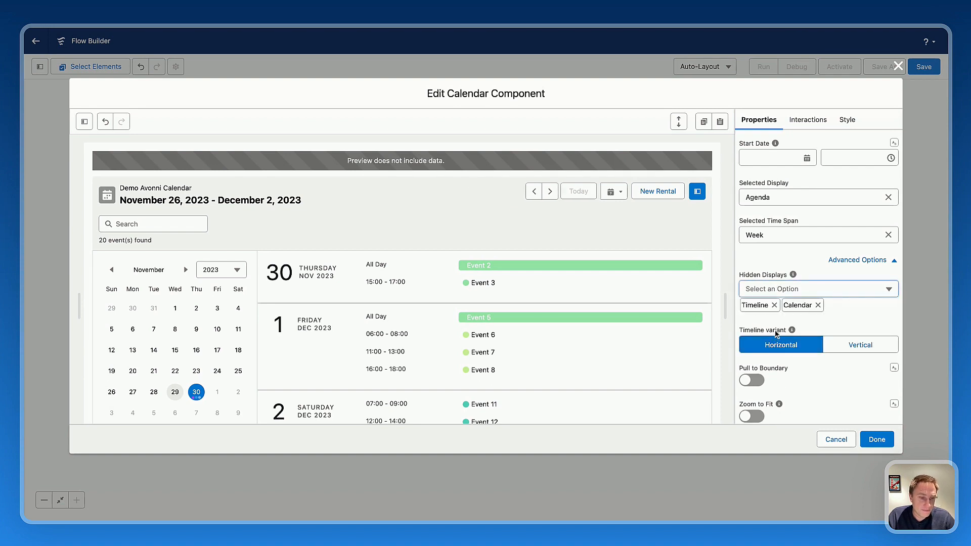
{"action": "scroll", "coordinate": [811, 338], "scroll_direction": "down", "scroll_amount": 5}
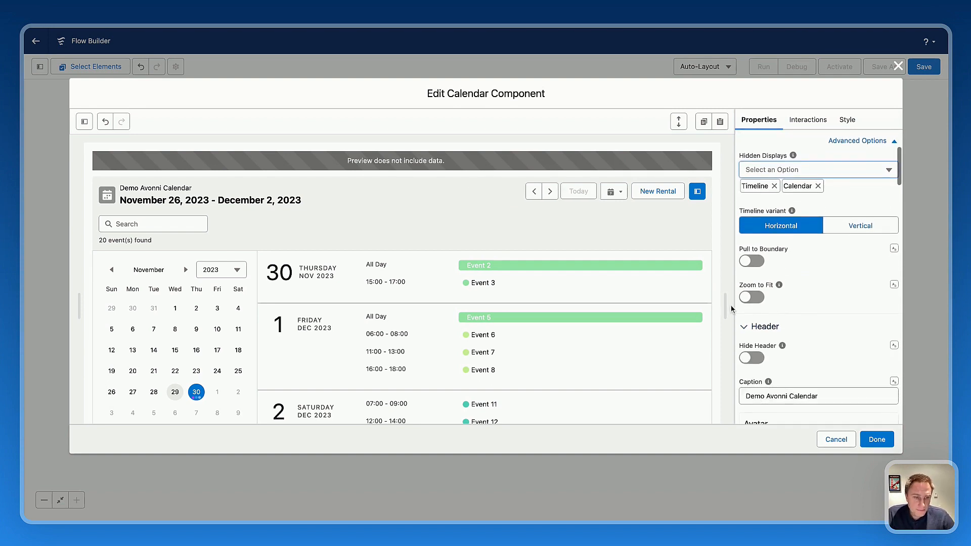
{"action": "scroll", "coordinate": [791, 280], "scroll_direction": "down", "scroll_amount": 6}
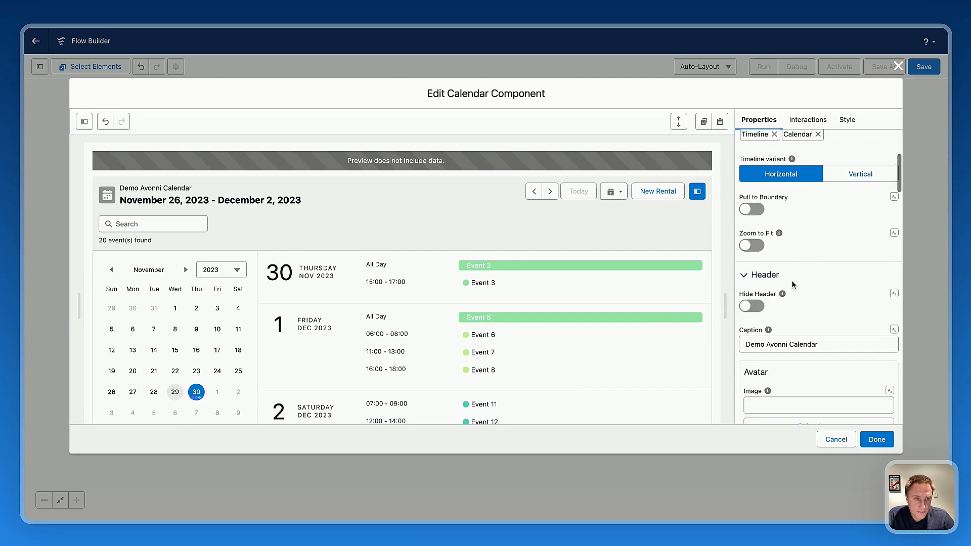
{"action": "scroll", "coordinate": [791, 281], "scroll_direction": "up", "scroll_amount": 11}
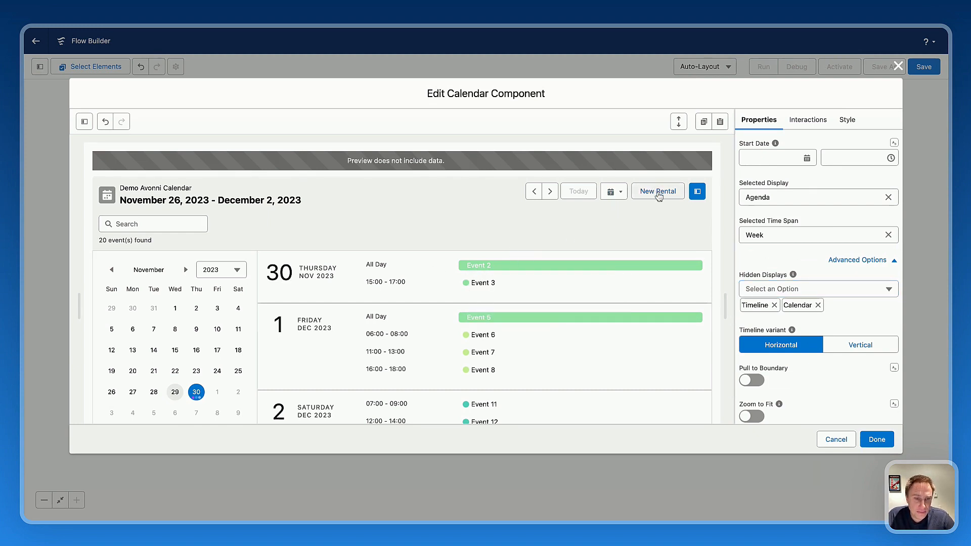
Add a toolbar interaction that targets New Rental and has the type Open Flow Dialog.
{"action": "mouse_move", "coordinate": [503, 267]}
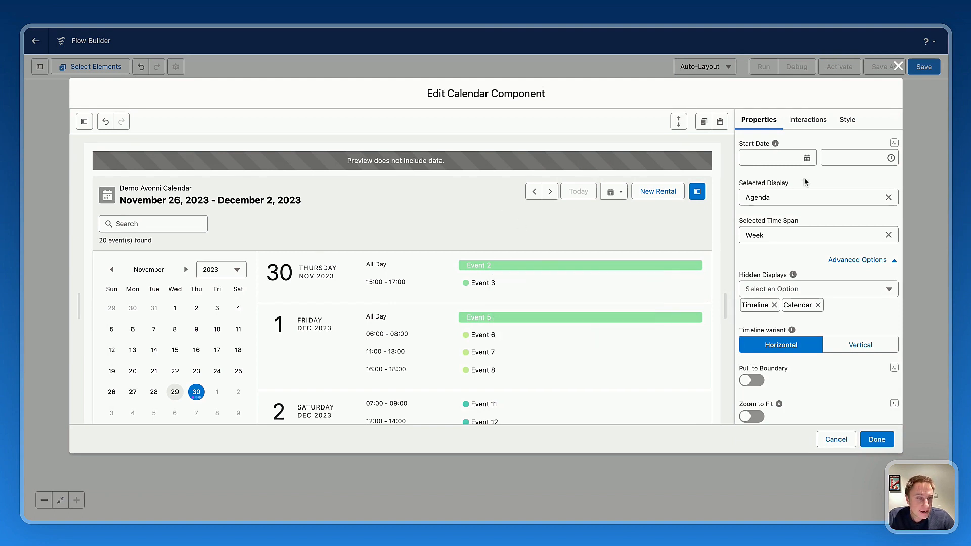
{"action": "left_click", "coordinate": [809, 123]}
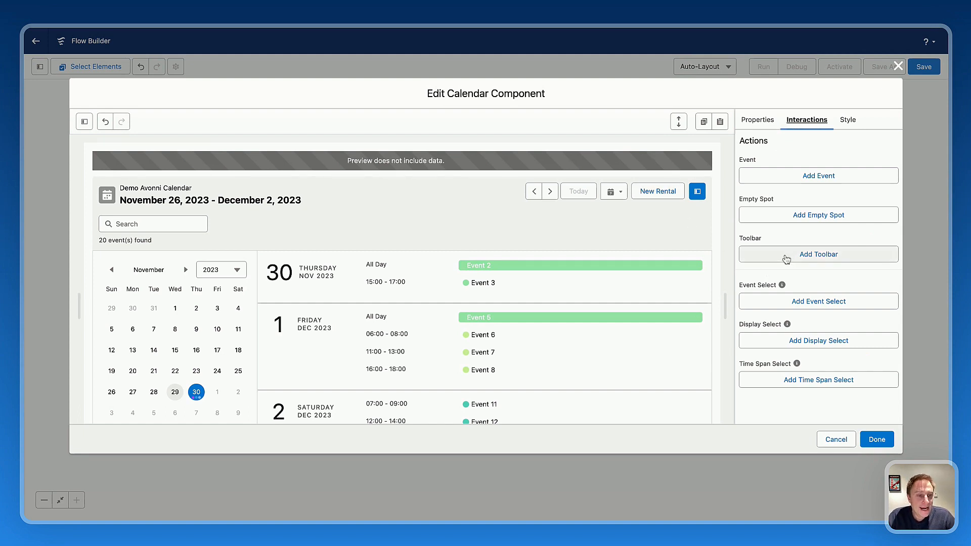
{"action": "left_click", "coordinate": [804, 254]}
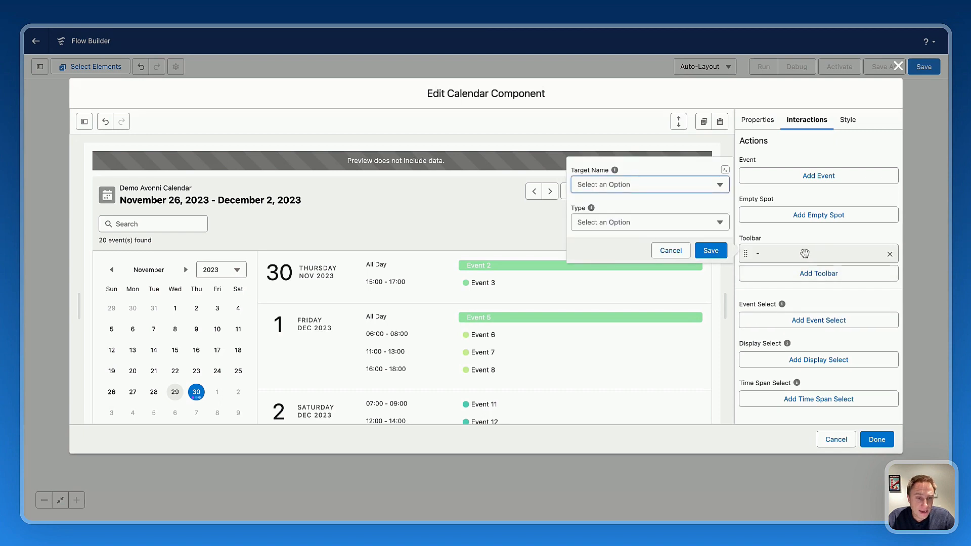
{"action": "left_click", "coordinate": [598, 184]}
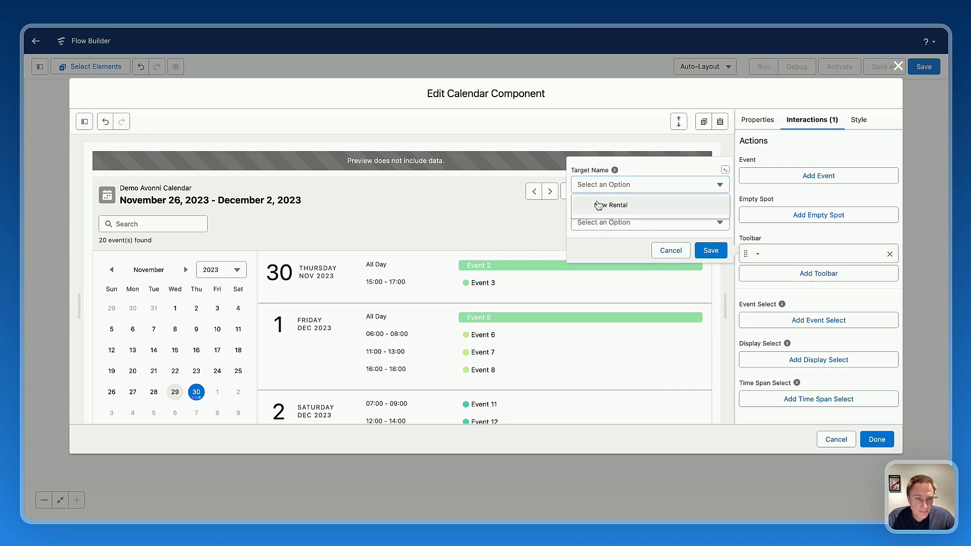
{"action": "left_click", "coordinate": [597, 200]}
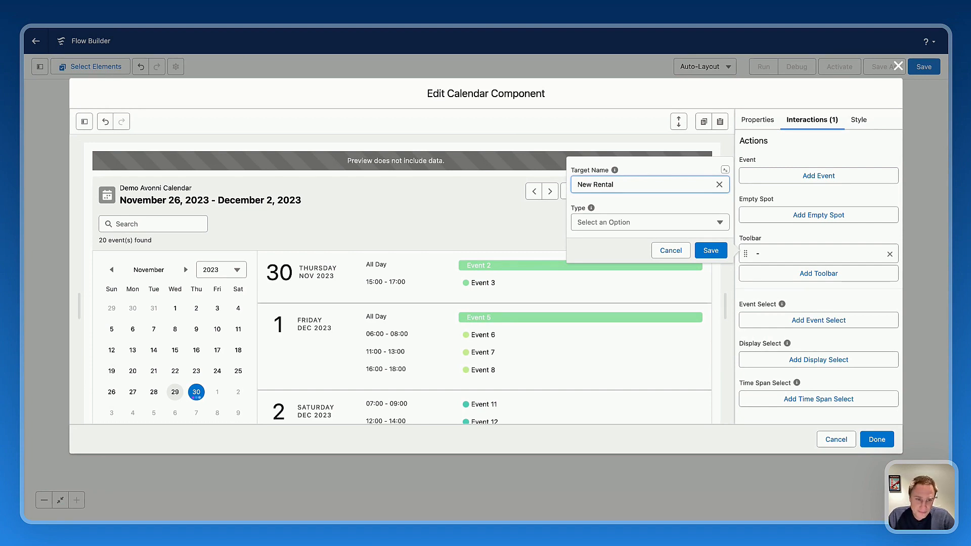
{"action": "left_click", "coordinate": [593, 223]}
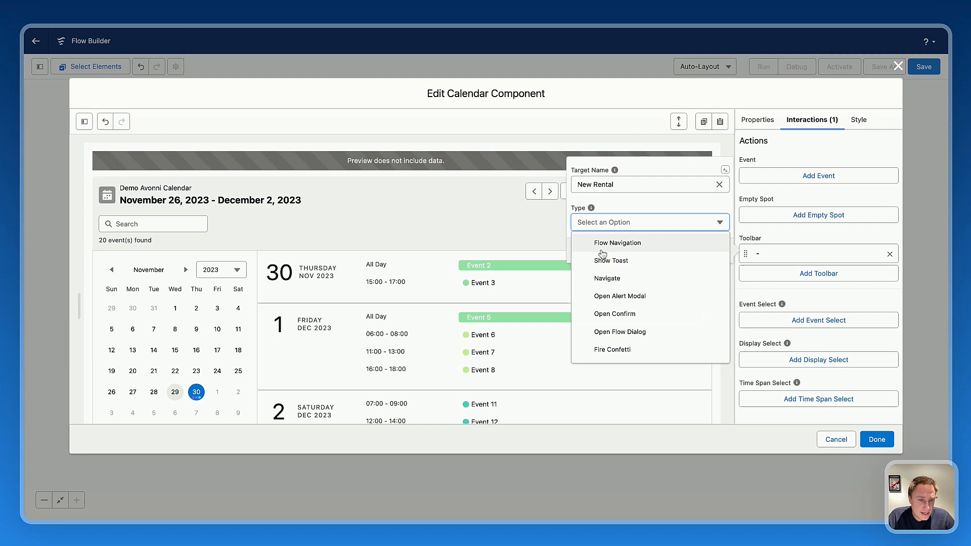
{"action": "left_click", "coordinate": [618, 333]}
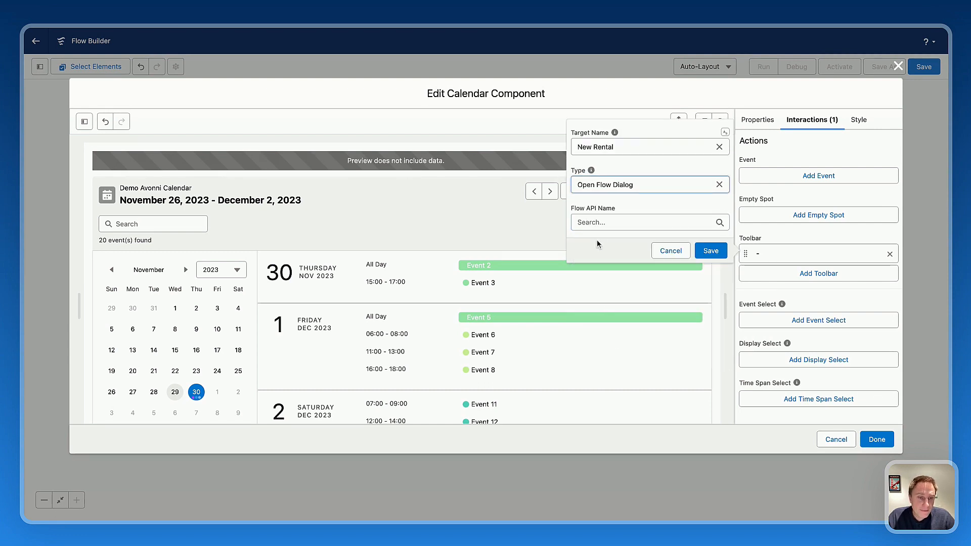
Search for "new" and choose NewBikeRental as the flow opened by the New Rental interaction.
{"action": "left_click", "coordinate": [603, 223]}
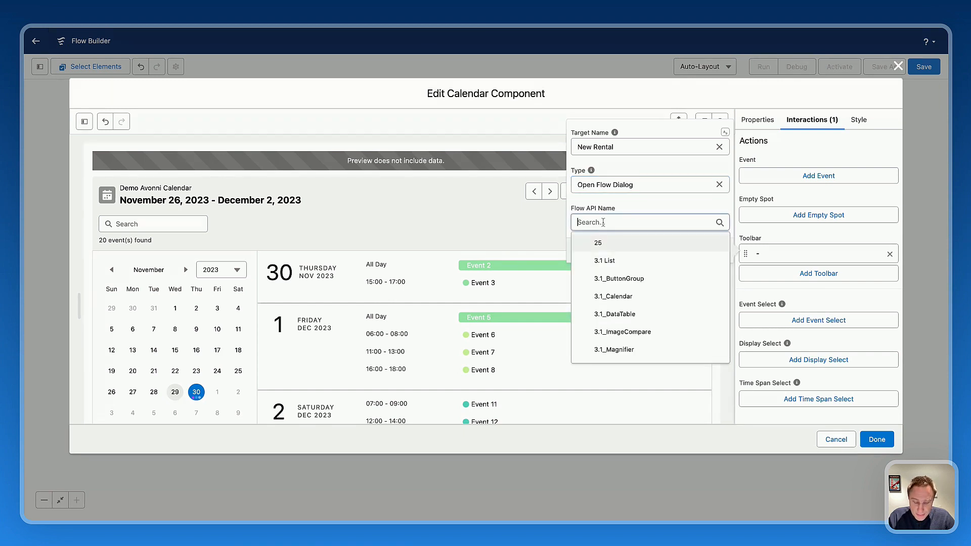
{"action": "type", "text": "new"}
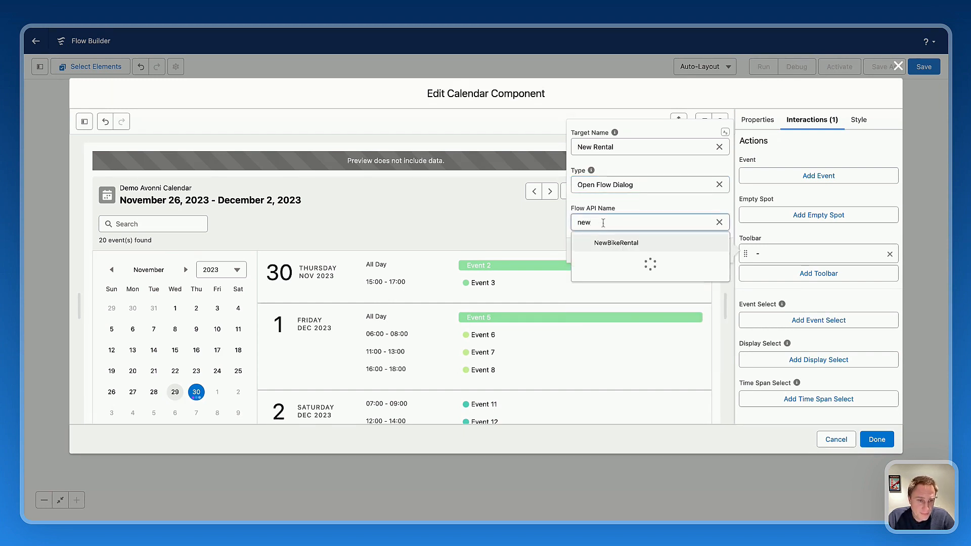
{"action": "left_click", "coordinate": [616, 243]}
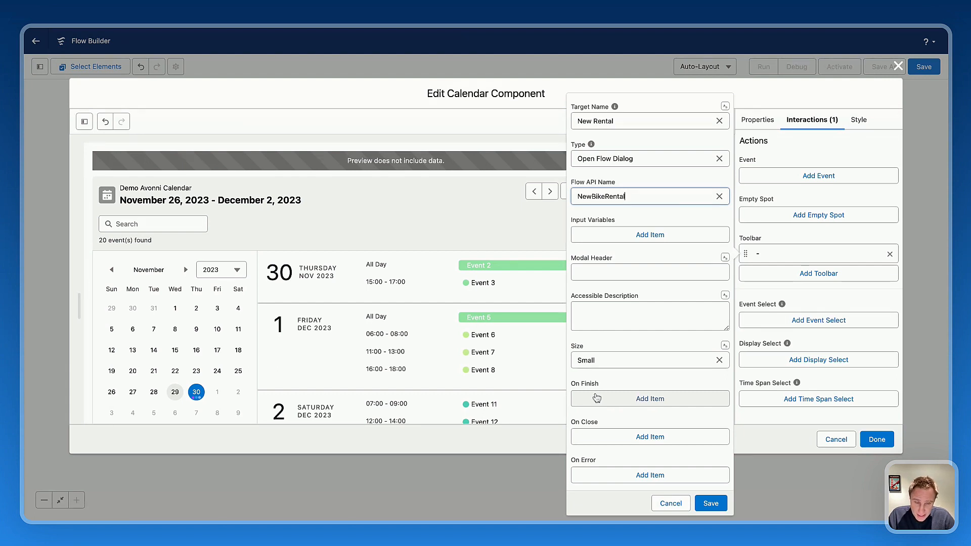
Add an On Finish item of type Show Toast with the title "Thank you".
{"action": "left_click", "coordinate": [630, 399]}
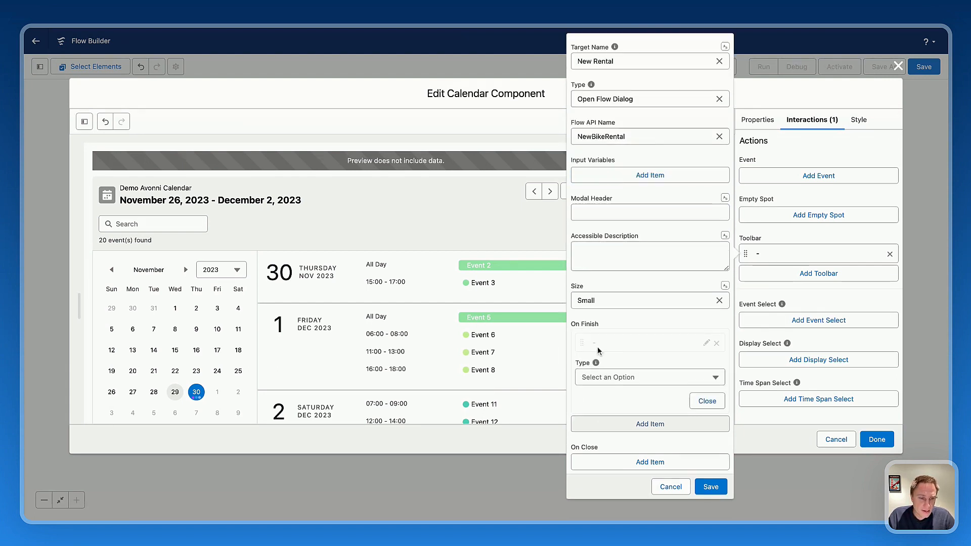
{"action": "left_click", "coordinate": [608, 377]}
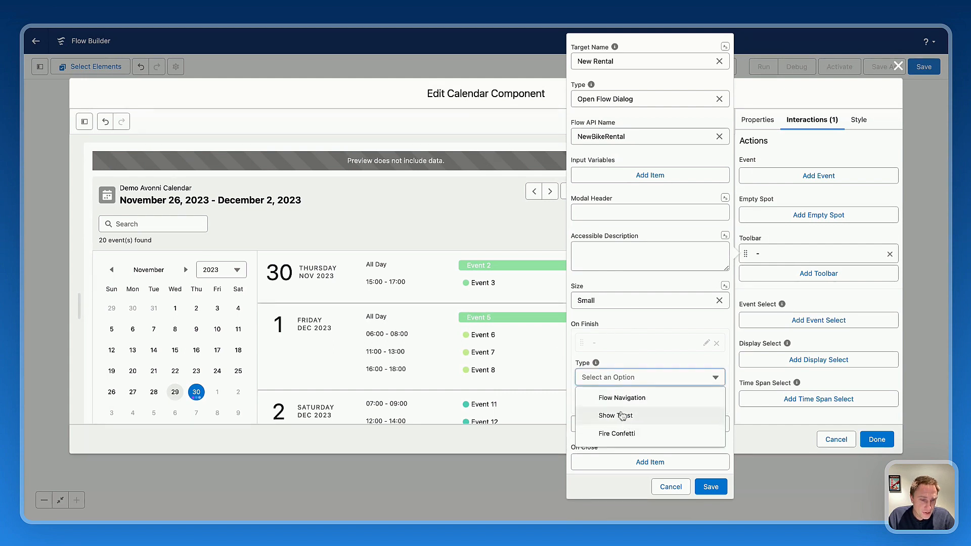
{"action": "left_click", "coordinate": [620, 415]}
{"action": "left_click", "coordinate": [618, 408]}
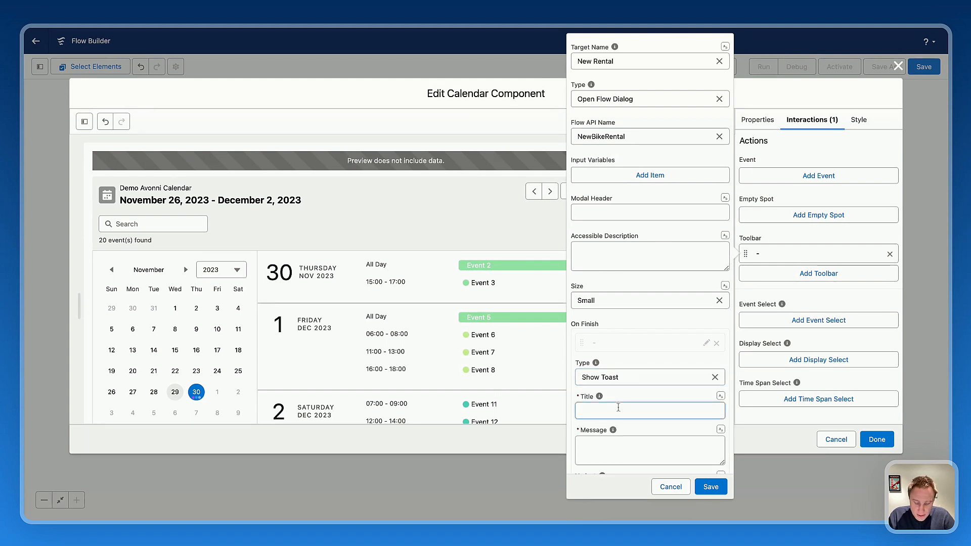
{"action": "type", "text": "Thnaks"}
{"action": "key", "text": "BackSpace"}
{"action": "key", "text": "BackSpace"}
{"action": "key", "text": "BackSpace"}
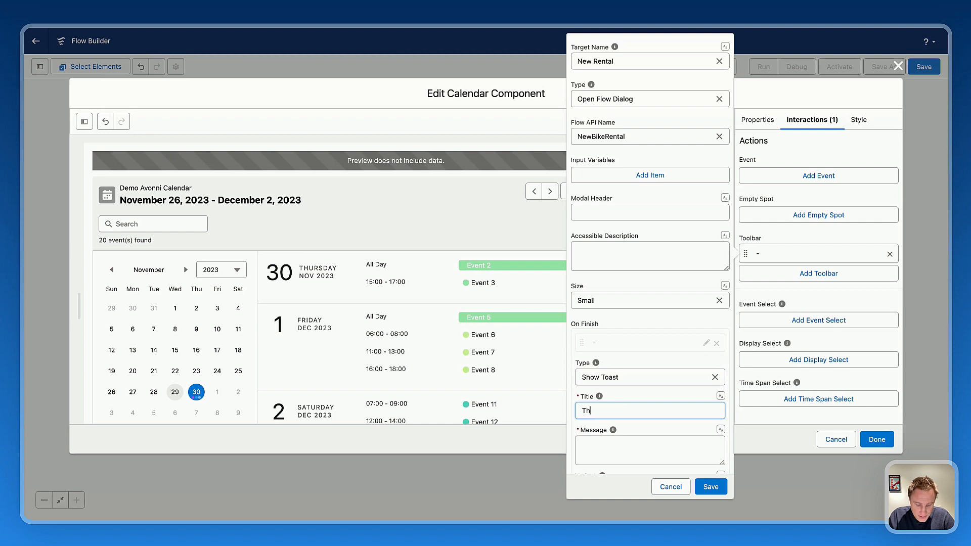
{"action": "type", "text": "ank you"}
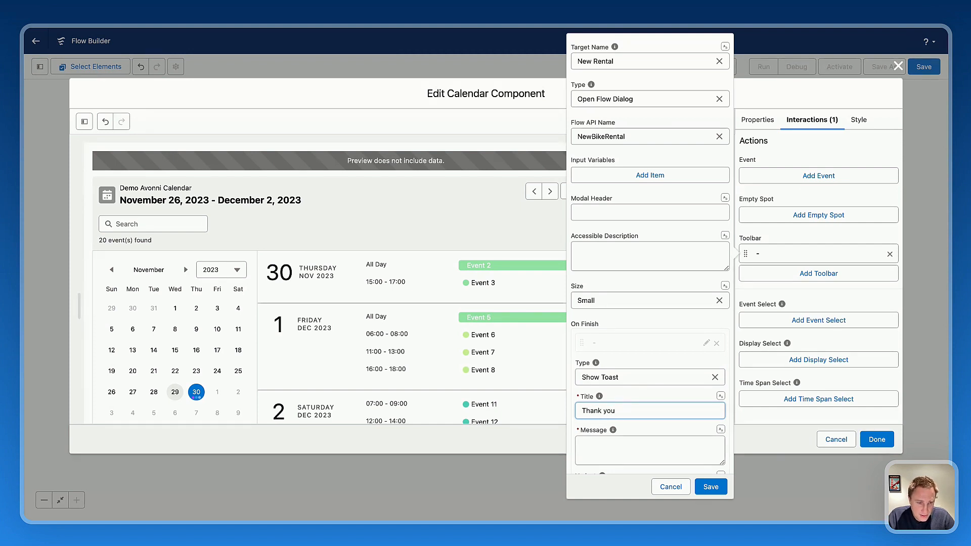
Enter "We will reach you shortly" as the toast message and check its variant and mode settings.
{"action": "left_click", "coordinate": [624, 447]}
{"action": "type", "text": "We will "}
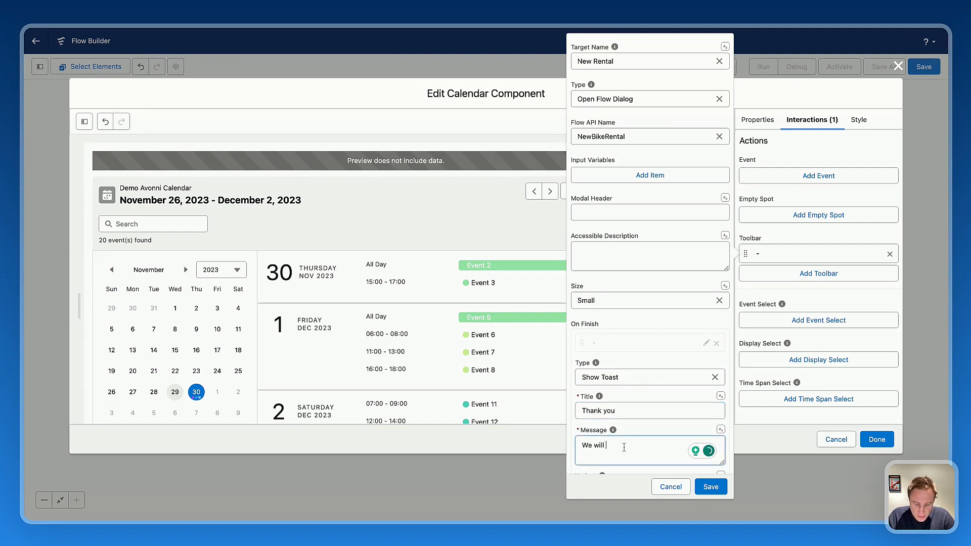
{"action": "type", "text": "reach you sh"}
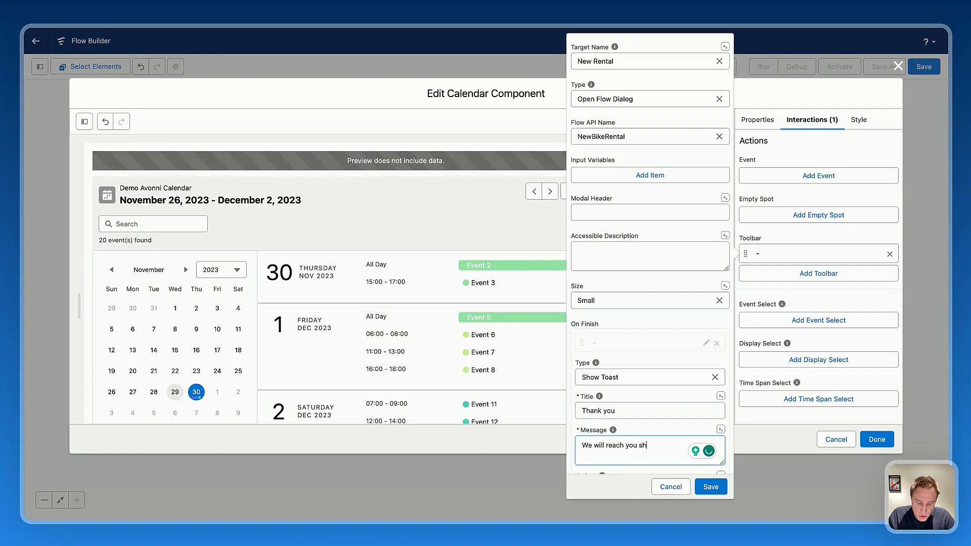
{"action": "type", "text": "ortly"}
{"action": "scroll", "coordinate": [627, 429], "scroll_direction": "down", "scroll_amount": 5}
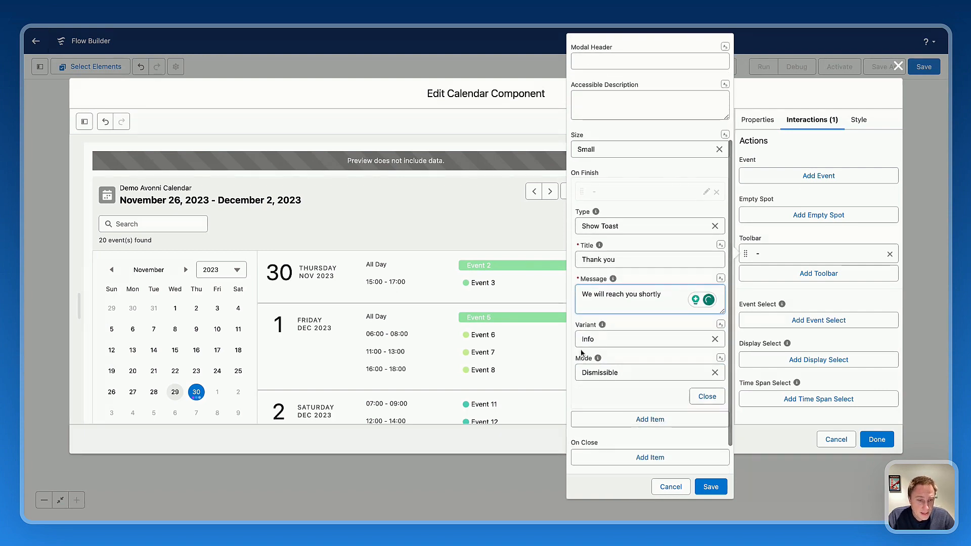
Set the toast variant to Success and save the New Rental toolbar interaction.
{"action": "left_click", "coordinate": [601, 340]}
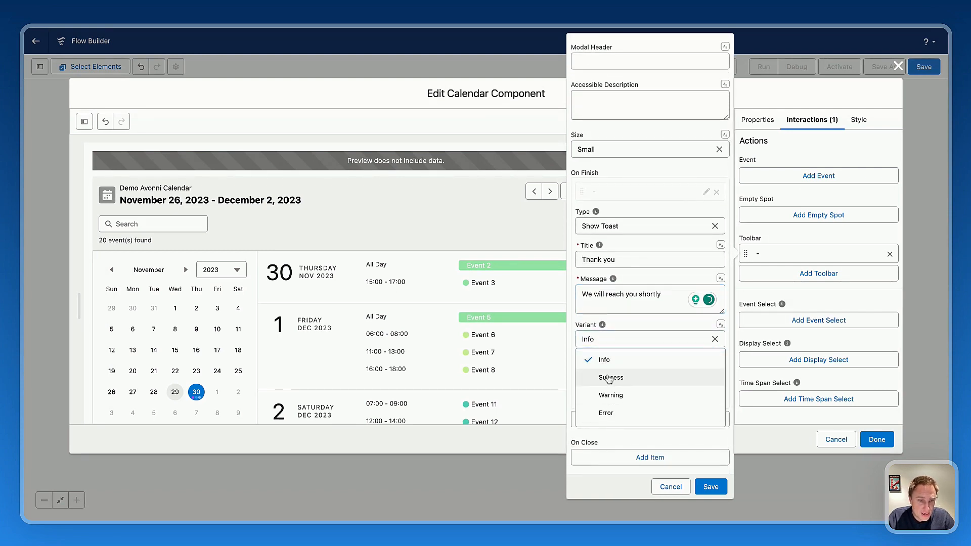
{"action": "left_click", "coordinate": [607, 377]}
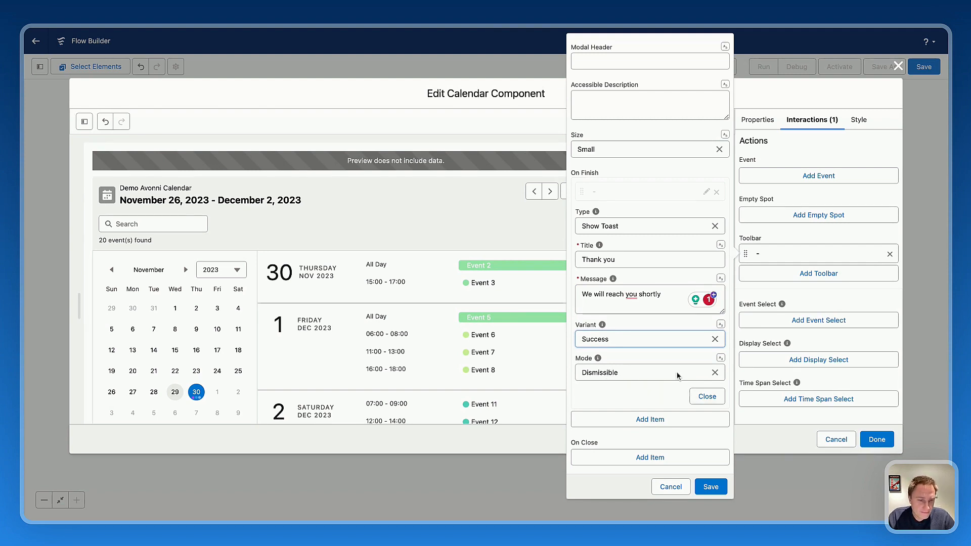
{"action": "left_click", "coordinate": [701, 399]}
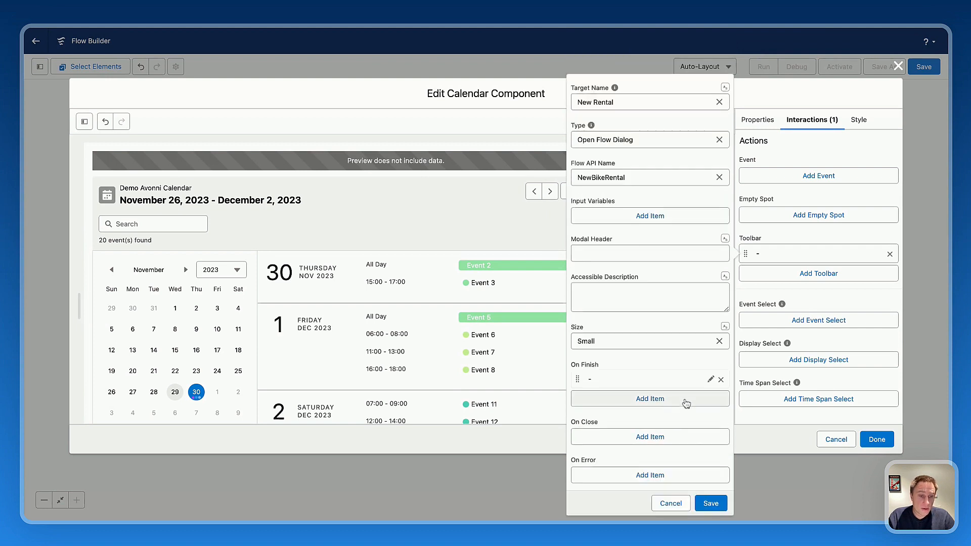
{"action": "left_click", "coordinate": [710, 503]}
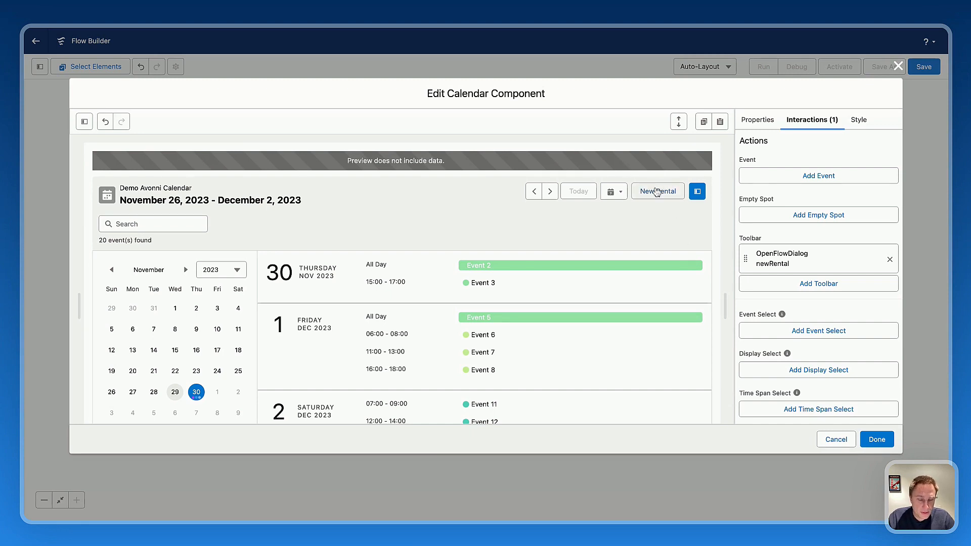
Add an event interaction that targets Edit and has the type Navigate.
{"action": "scroll", "coordinate": [770, 197], "scroll_direction": "down", "scroll_amount": 1}
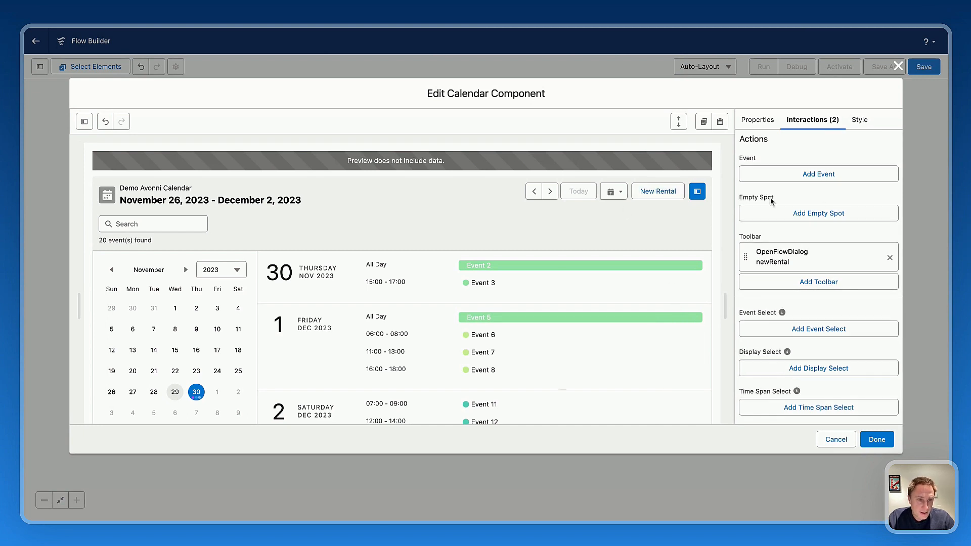
{"action": "left_click", "coordinate": [486, 267]}
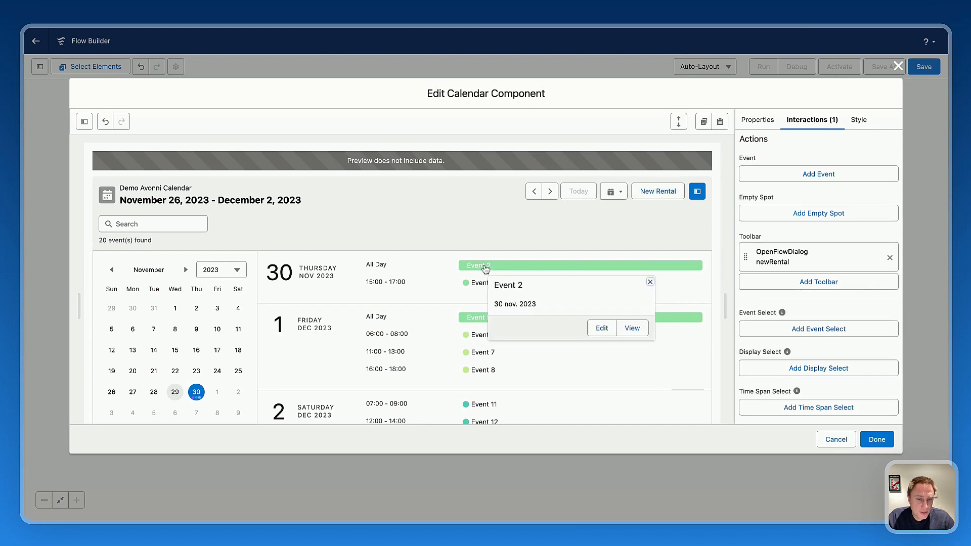
{"action": "left_click", "coordinate": [602, 329]}
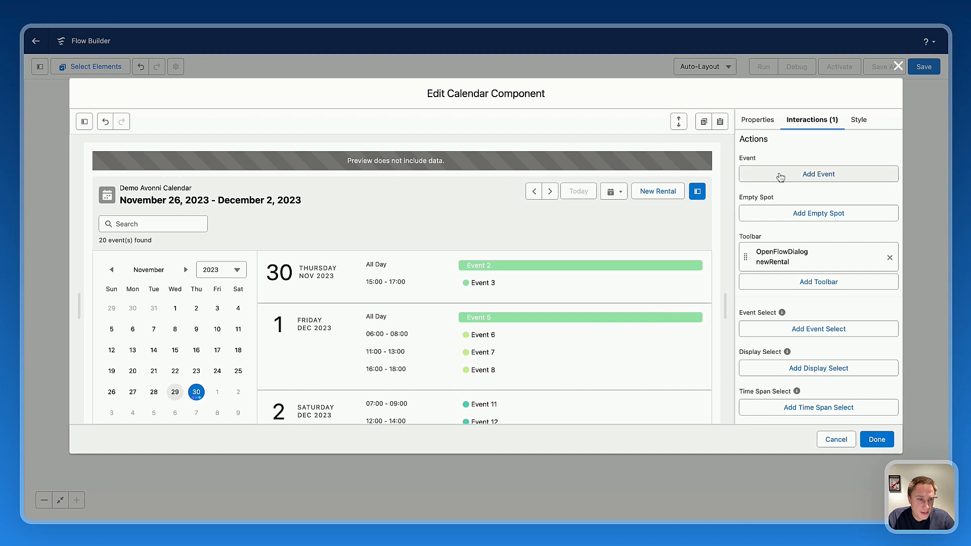
{"action": "left_click", "coordinate": [779, 175]}
{"action": "left_click", "coordinate": [582, 103]}
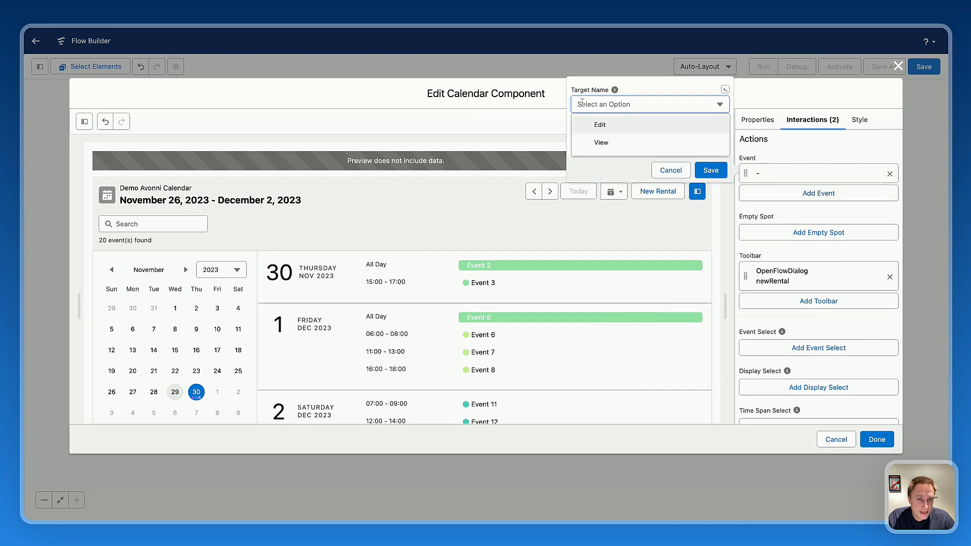
{"action": "left_click", "coordinate": [588, 129]}
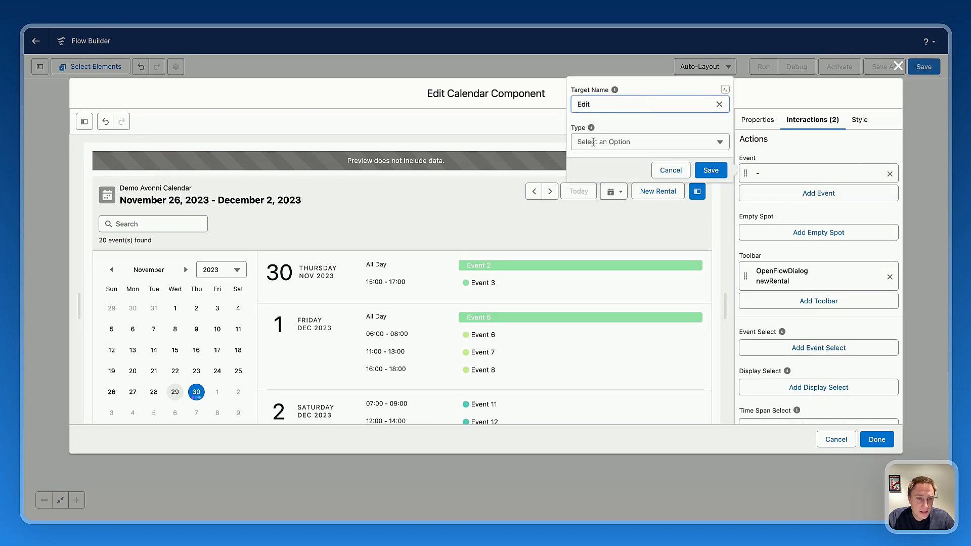
{"action": "left_click", "coordinate": [593, 142]}
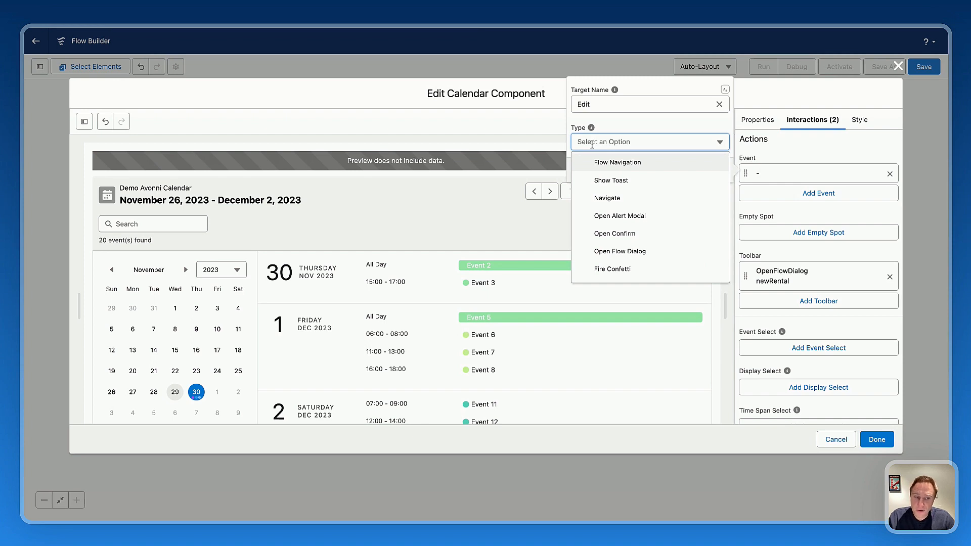
{"action": "left_click", "coordinate": [607, 198]}
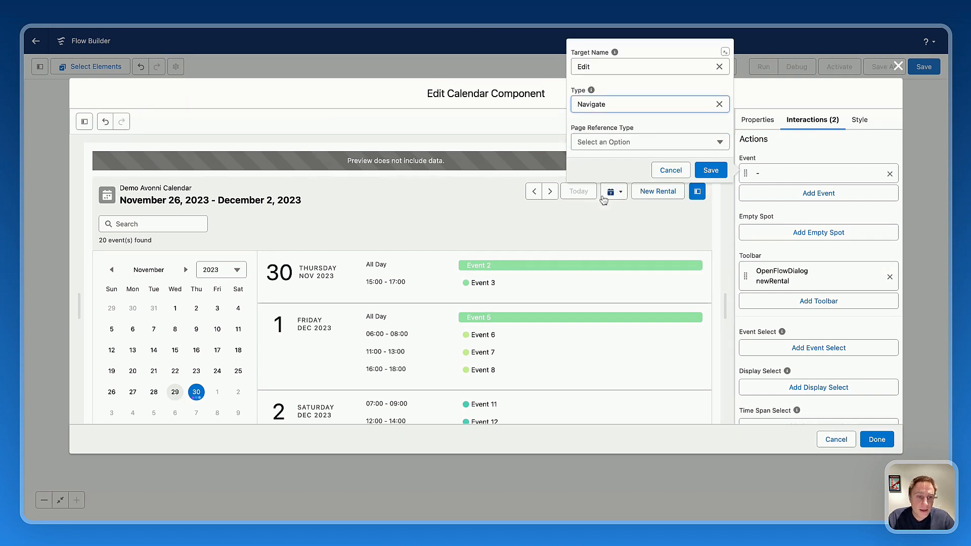
Set the Edit interaction's page reference type to Record Page and its object to Rental.
{"action": "left_click", "coordinate": [597, 141]}
{"action": "scroll", "coordinate": [610, 223], "scroll_direction": "down", "scroll_amount": 3}
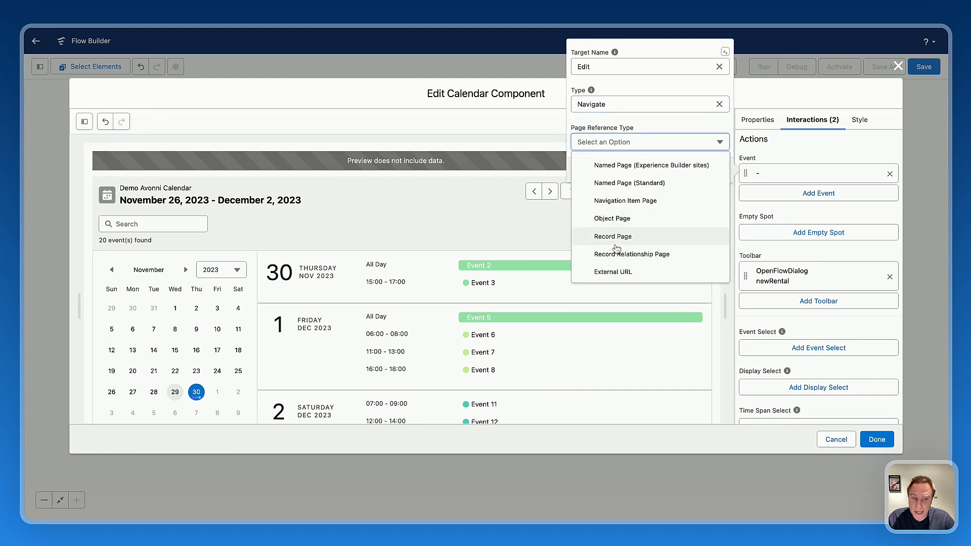
{"action": "left_click", "coordinate": [610, 242]}
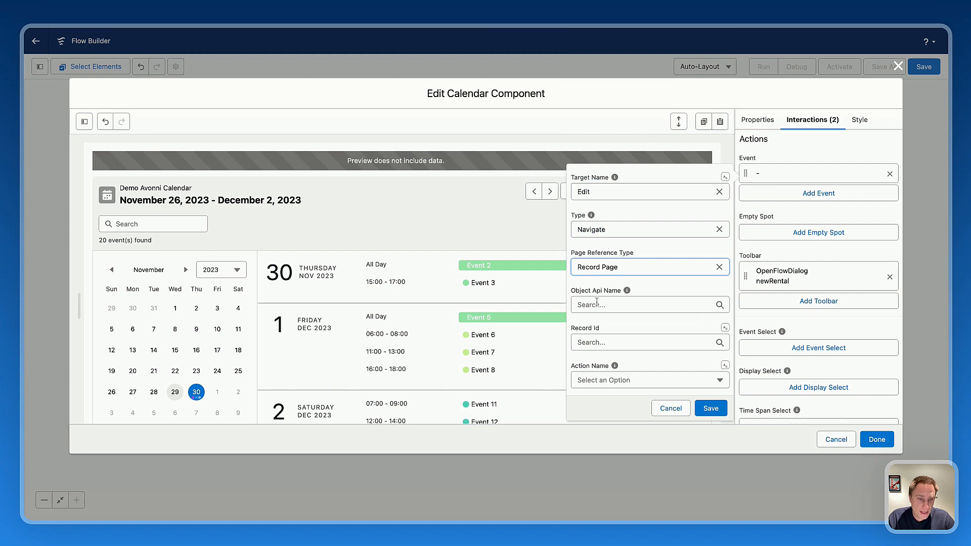
{"action": "left_click", "coordinate": [597, 303]}
{"action": "type", "text": "rent"}
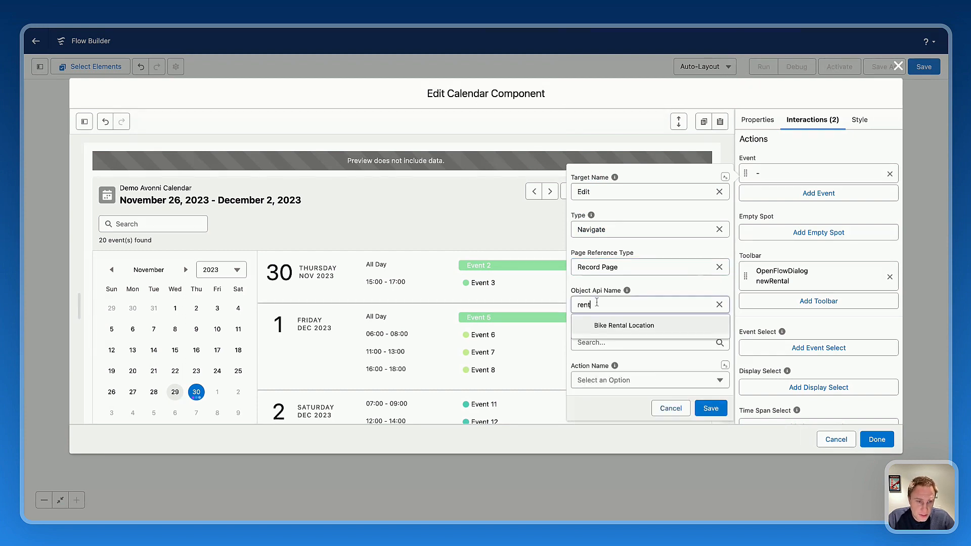
{"action": "left_click", "coordinate": [608, 353]}
Set the record ID to Event: Name and the action to Edit, and save the Edit interaction.
{"action": "left_click", "coordinate": [614, 342]}
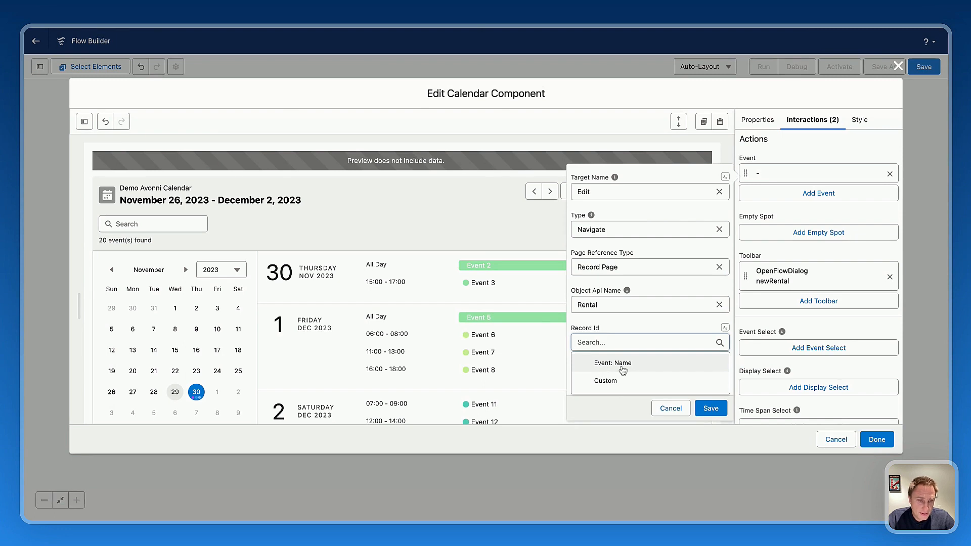
{"action": "left_click", "coordinate": [622, 368]}
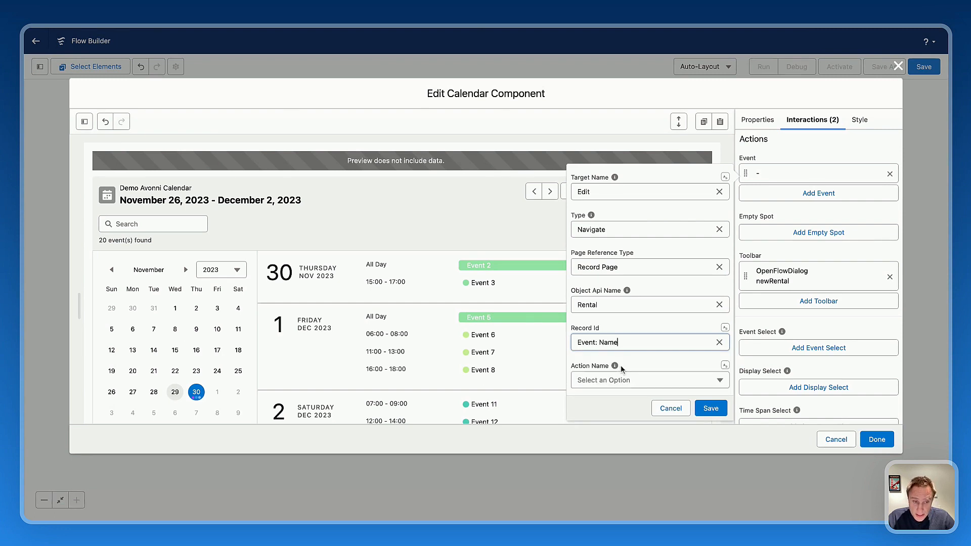
{"action": "left_click", "coordinate": [613, 380]}
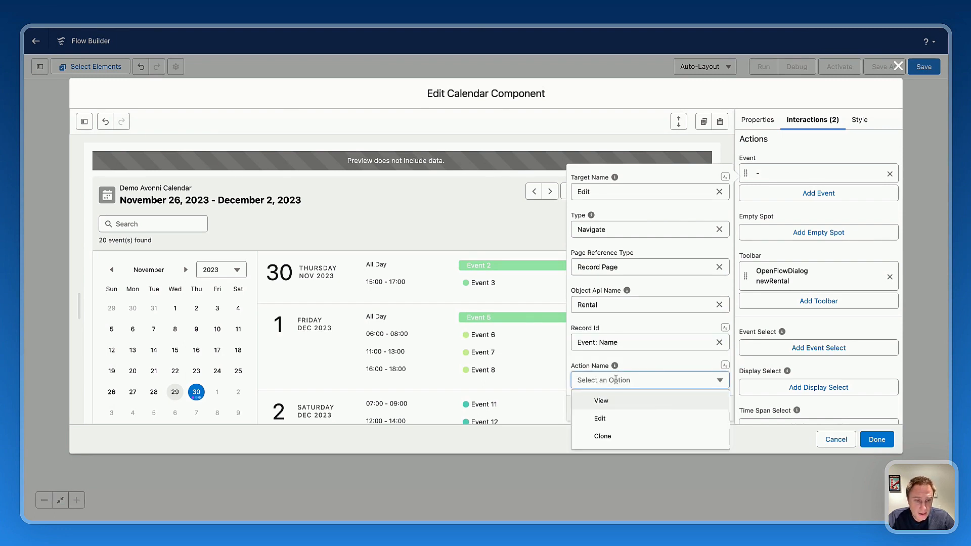
{"action": "left_click", "coordinate": [601, 420]}
{"action": "left_click", "coordinate": [706, 409]}
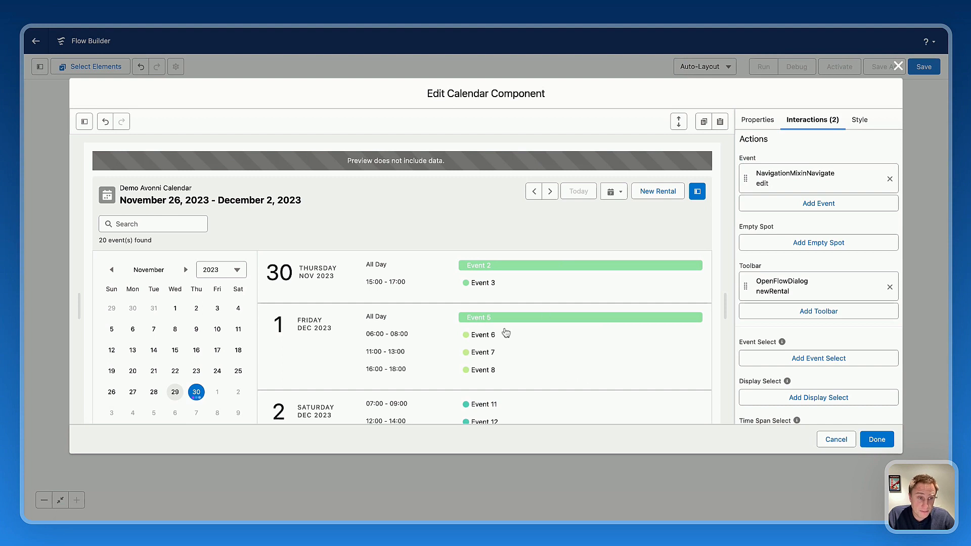
Add a second event interaction that targets View and has the type Navigate.
{"action": "left_click", "coordinate": [785, 205]}
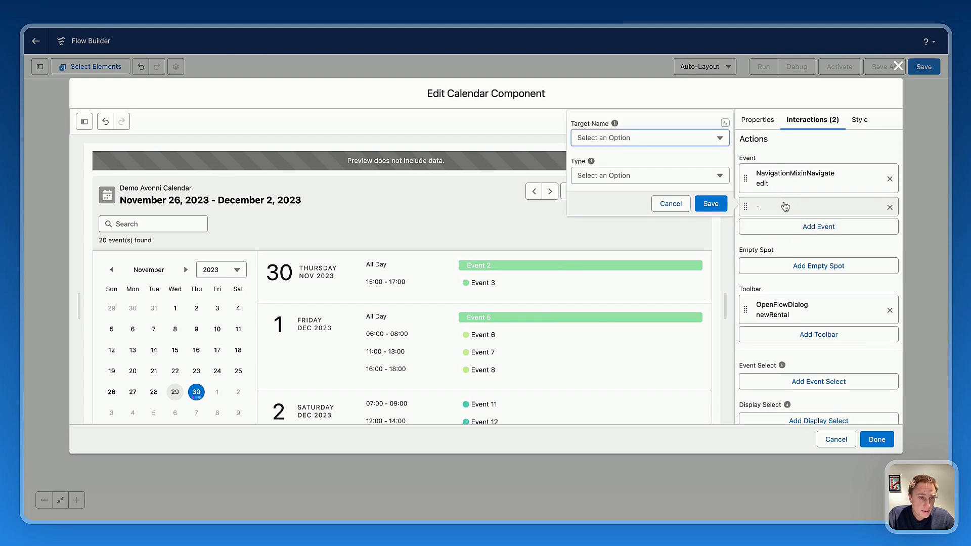
{"action": "left_click", "coordinate": [610, 137]}
{"action": "left_click", "coordinate": [594, 177]}
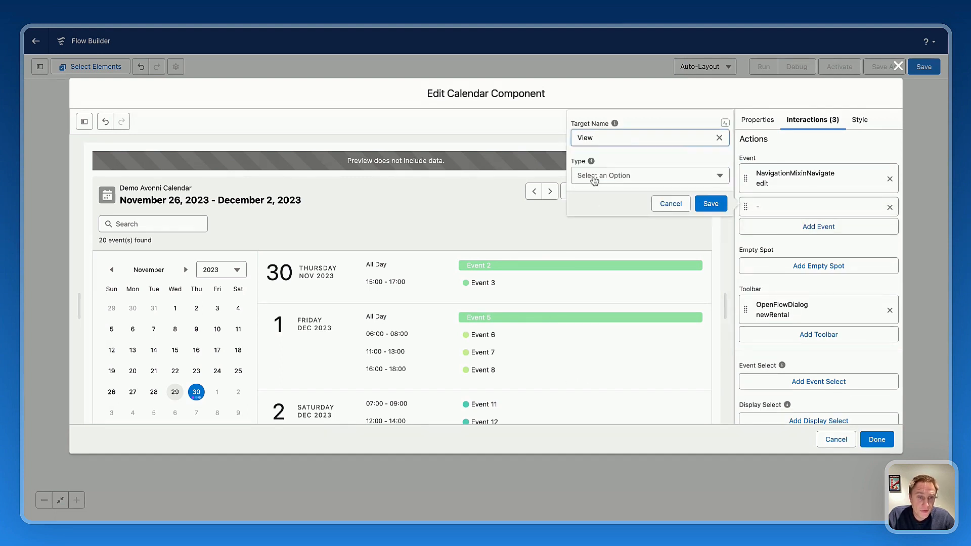
{"action": "left_click", "coordinate": [575, 174]}
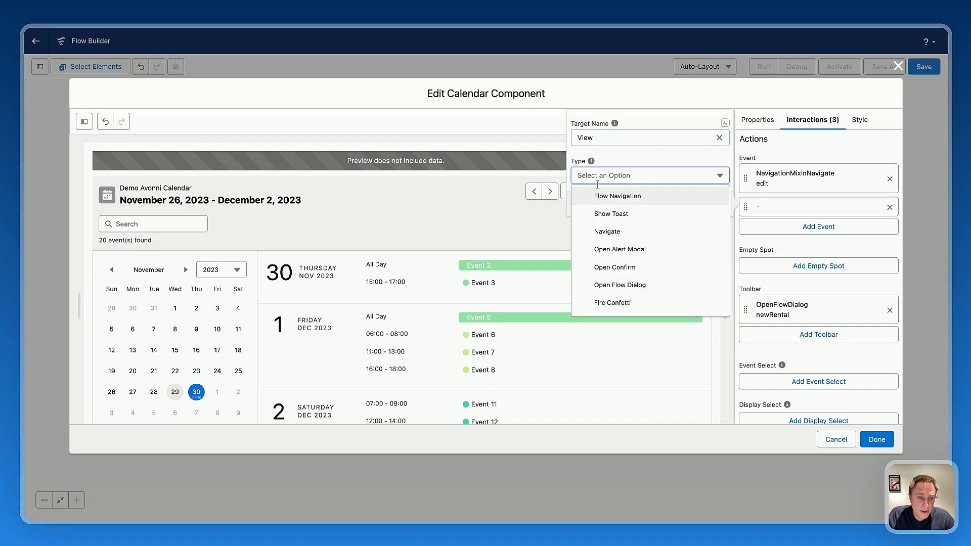
{"action": "left_click", "coordinate": [602, 234]}
Set the View interaction's page reference type to Record Page and its object to Rental.
{"action": "left_click", "coordinate": [617, 175]}
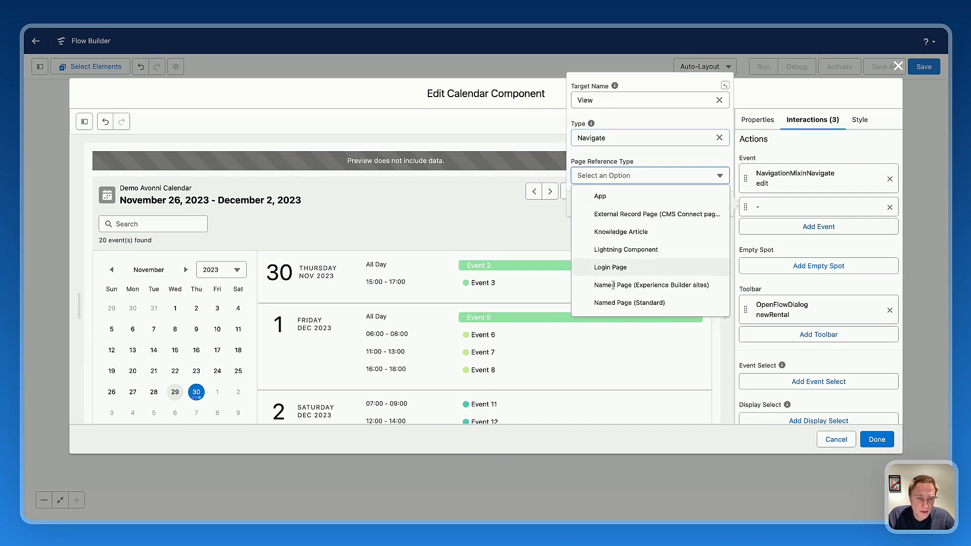
{"action": "scroll", "coordinate": [624, 295], "scroll_direction": "down", "scroll_amount": 2}
{"action": "left_click", "coordinate": [605, 300]}
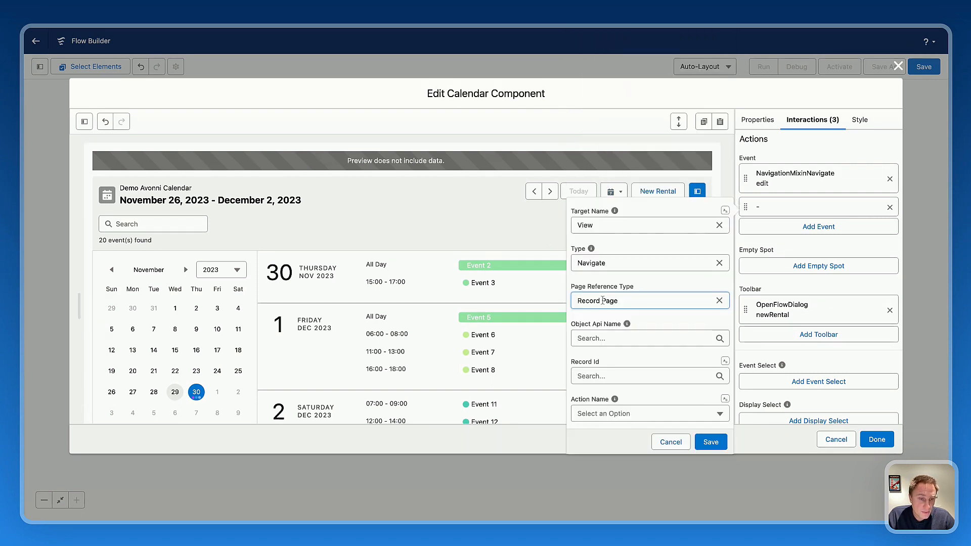
{"action": "left_click", "coordinate": [593, 338]}
{"action": "type", "text": "e"}
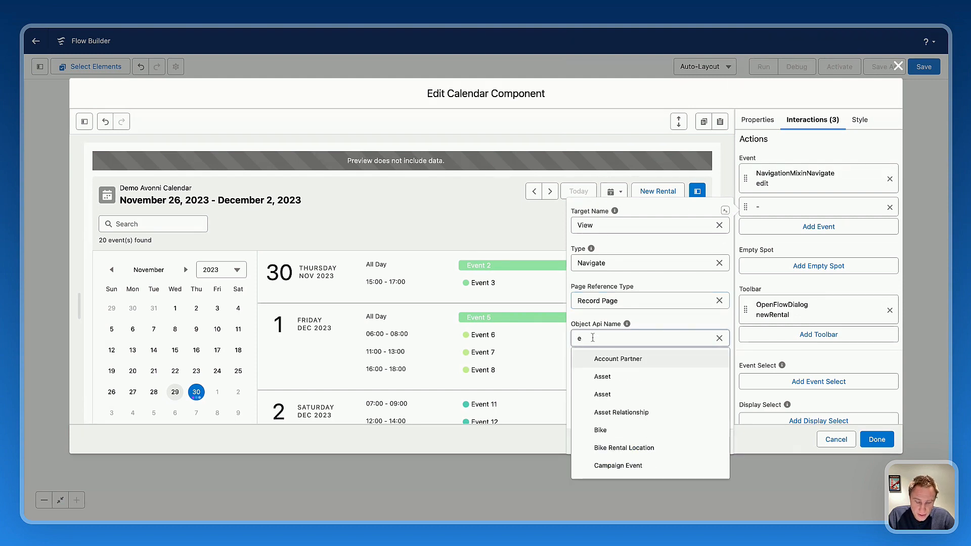
{"action": "key", "text": "BackSpace"}
{"action": "type", "text": "ren"}
{"action": "left_click", "coordinate": [616, 377]}
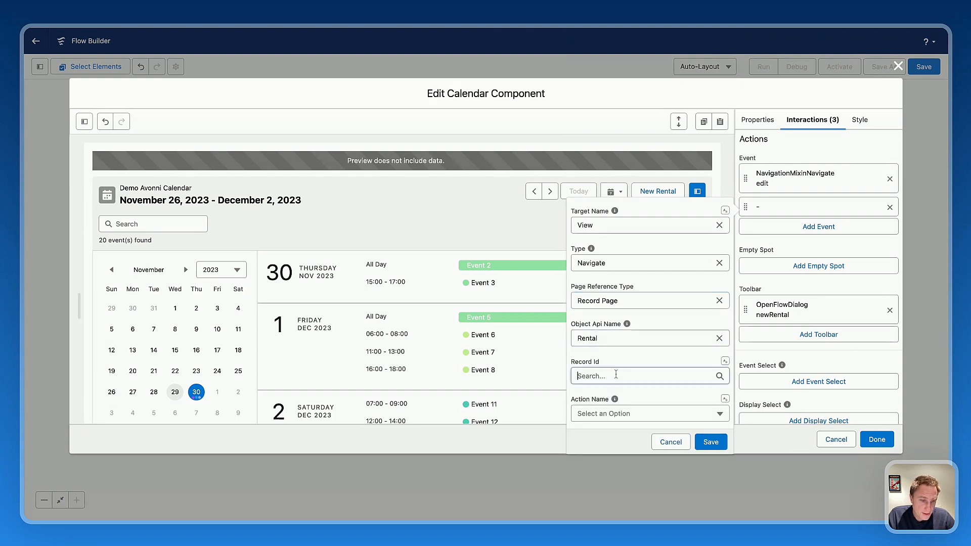
Set the record ID to Event: Name and the action to View, and save the View interaction.
{"action": "left_click", "coordinate": [619, 416]}
{"action": "left_click", "coordinate": [620, 410]}
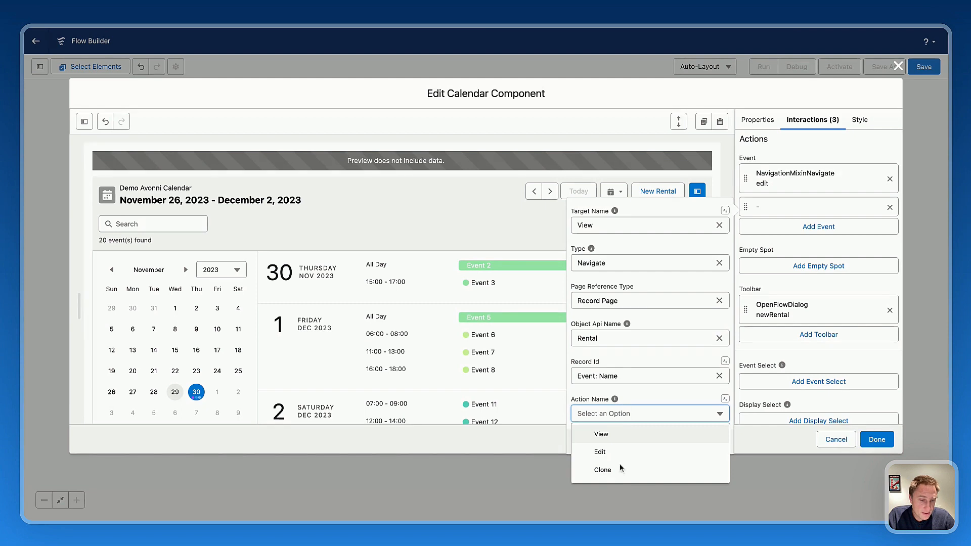
{"action": "left_click", "coordinate": [602, 434]}
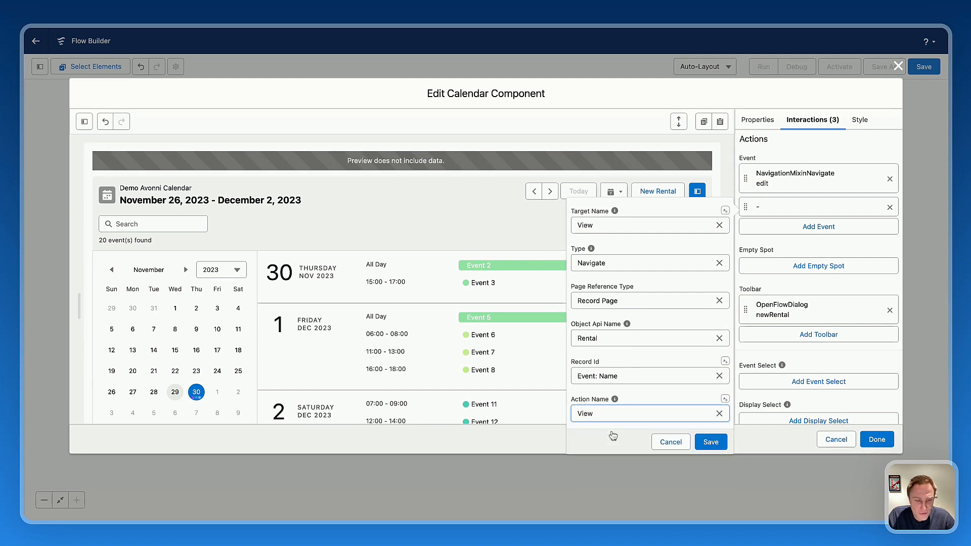
{"action": "left_click", "coordinate": [713, 440]}
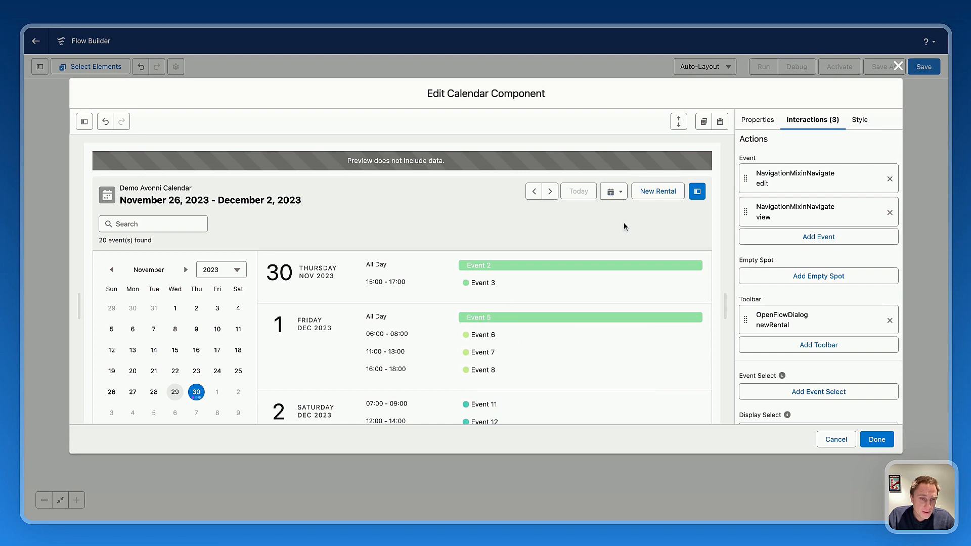
{"action": "mouse_move", "coordinate": [503, 273]}
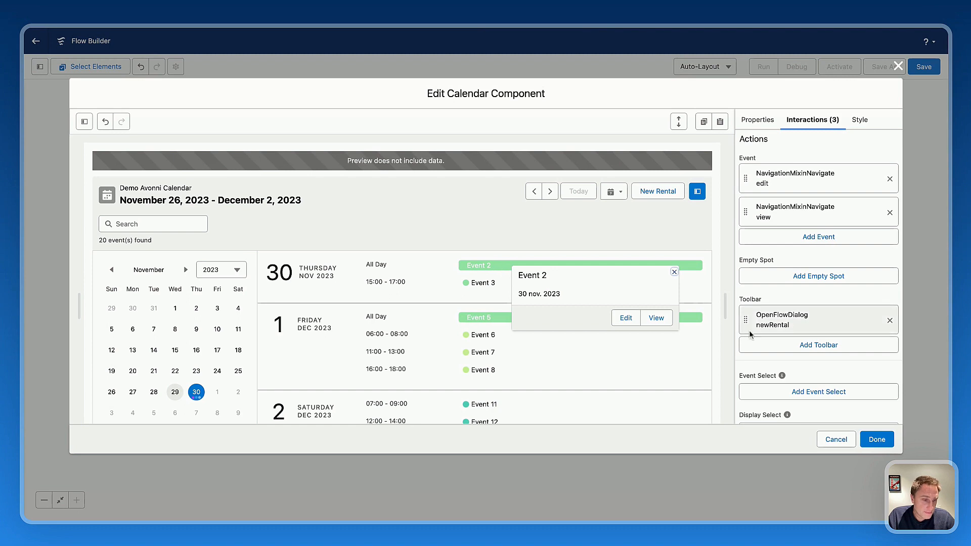
{"action": "scroll", "coordinate": [813, 359], "scroll_direction": "down", "scroll_amount": 3}
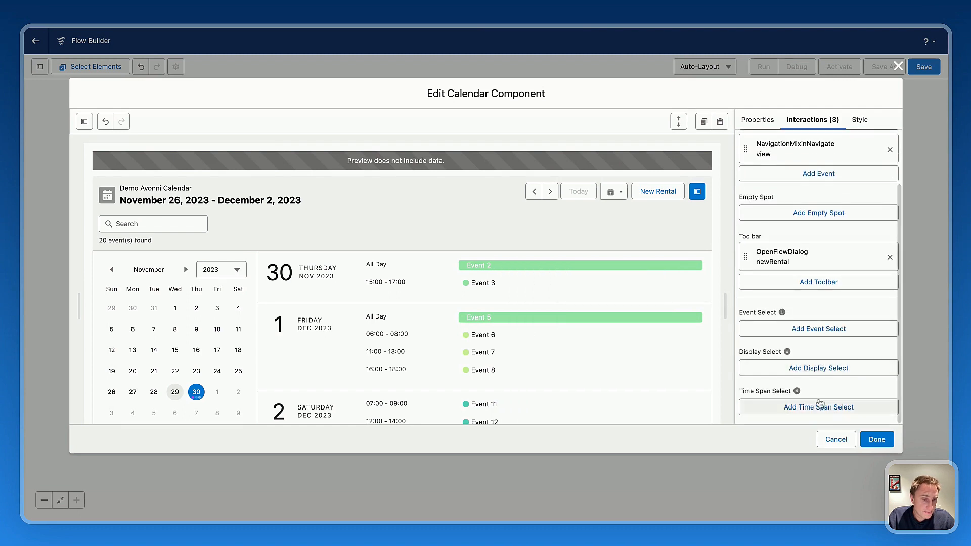
{"action": "scroll", "coordinate": [809, 339], "scroll_direction": "up", "scroll_amount": 3}
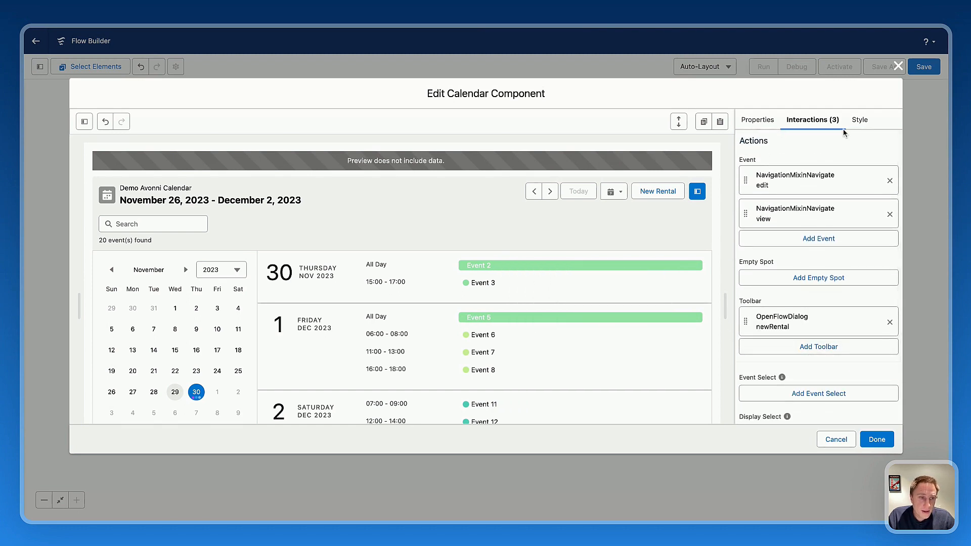
Try the light purple background color #d78ff5 on the calendar's toolbar and clear it again.
{"action": "left_click", "coordinate": [860, 120]}
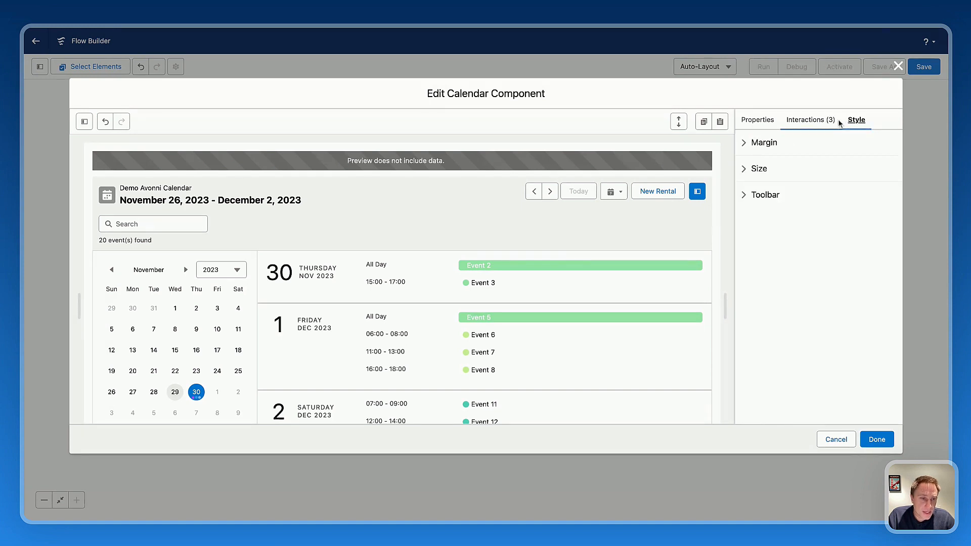
{"action": "left_click", "coordinate": [744, 196]}
{"action": "left_click", "coordinate": [754, 229]}
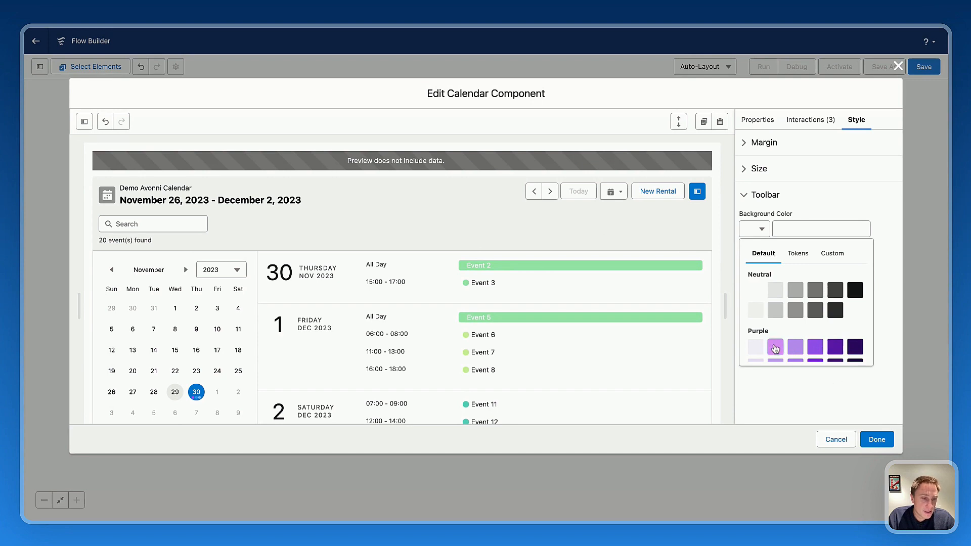
{"action": "left_click", "coordinate": [775, 349]}
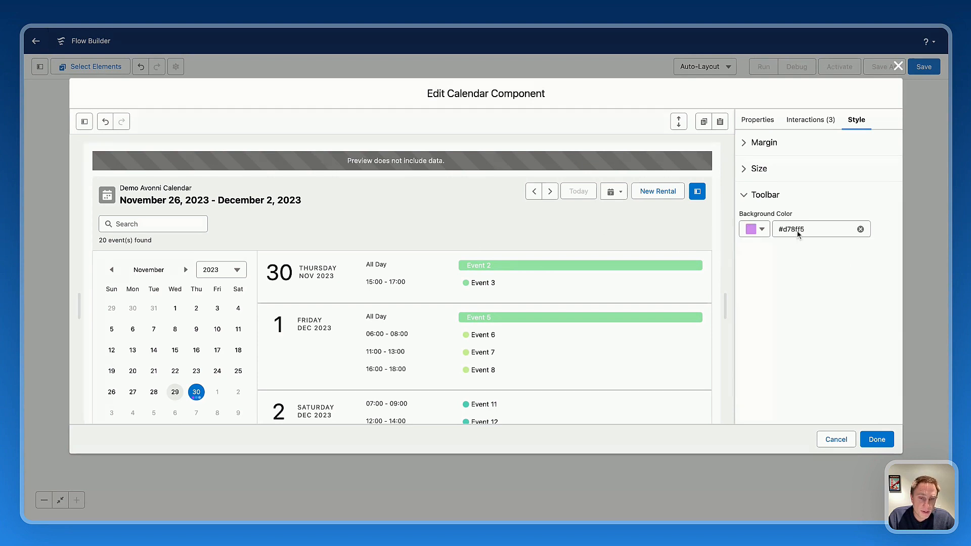
{"action": "left_click", "coordinate": [861, 230]}
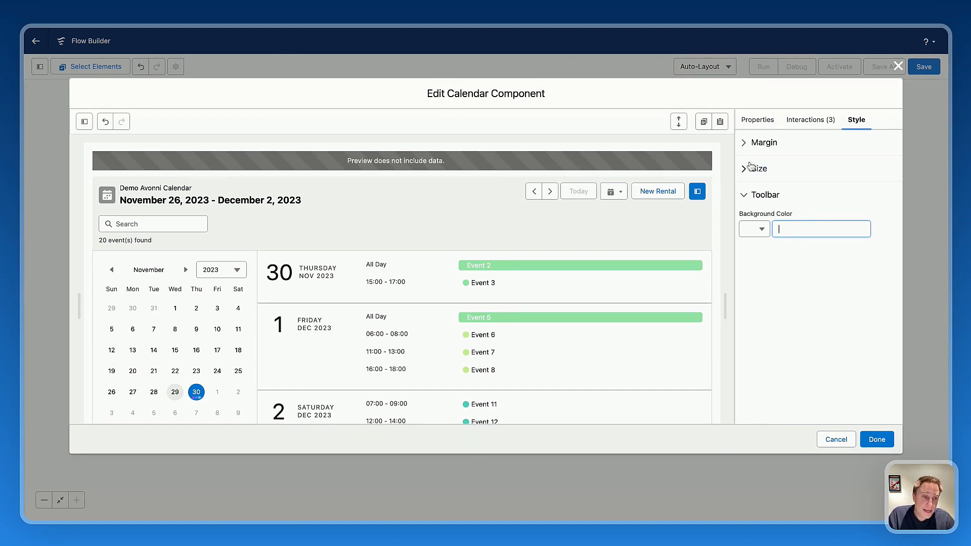
Review the calendar's property settings, from the selected display and header through context menu actions and data source to the event data mappings.
{"action": "left_click", "coordinate": [752, 123]}
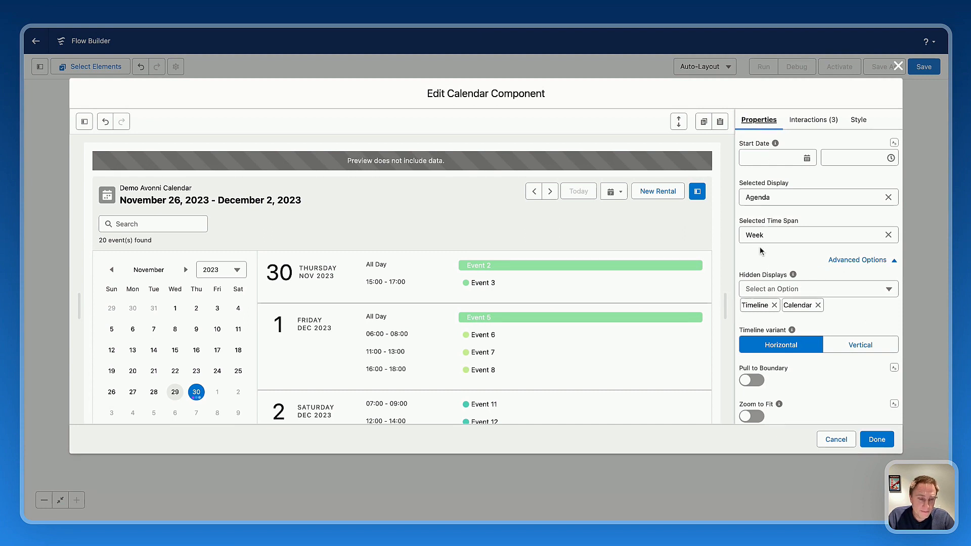
{"action": "scroll", "coordinate": [760, 250], "scroll_direction": "down", "scroll_amount": 1}
{"action": "scroll", "coordinate": [760, 249], "scroll_direction": "down", "scroll_amount": 10}
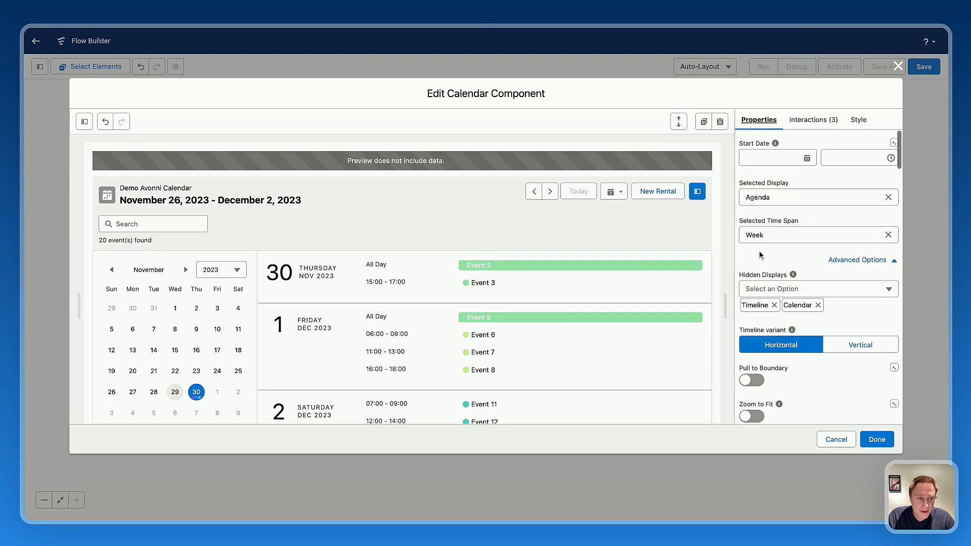
{"action": "scroll", "coordinate": [784, 252], "scroll_direction": "down", "scroll_amount": 20}
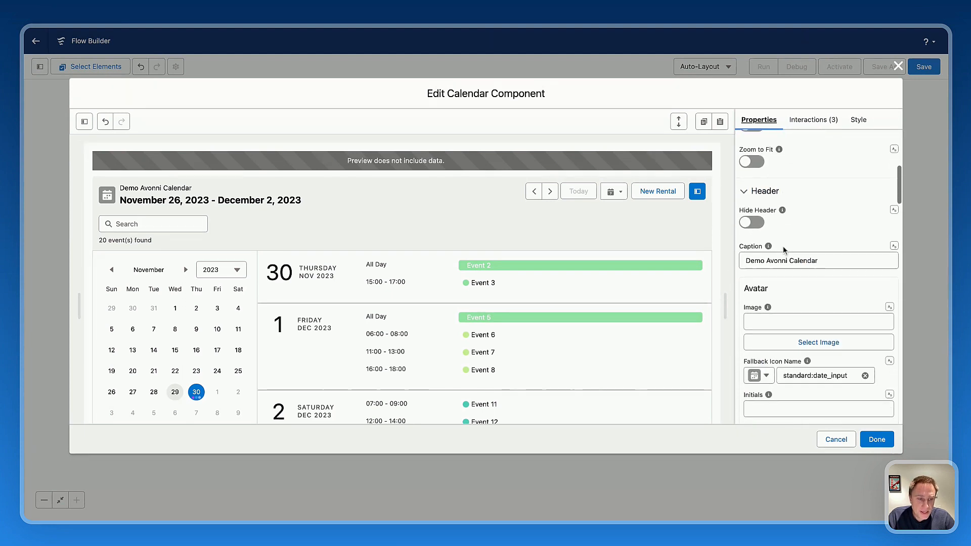
{"action": "scroll", "coordinate": [784, 250], "scroll_direction": "down", "scroll_amount": 20}
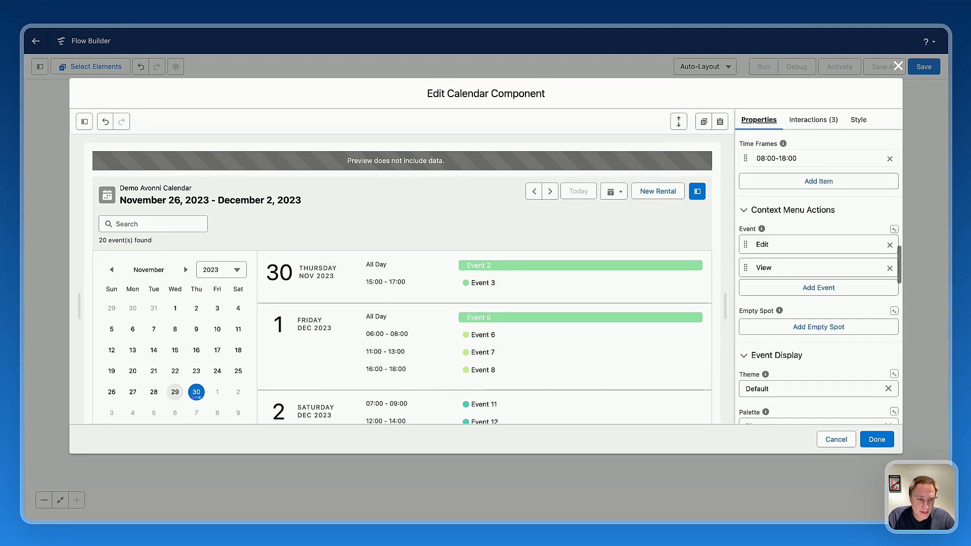
{"action": "scroll", "coordinate": [785, 265], "scroll_direction": "down", "scroll_amount": 1}
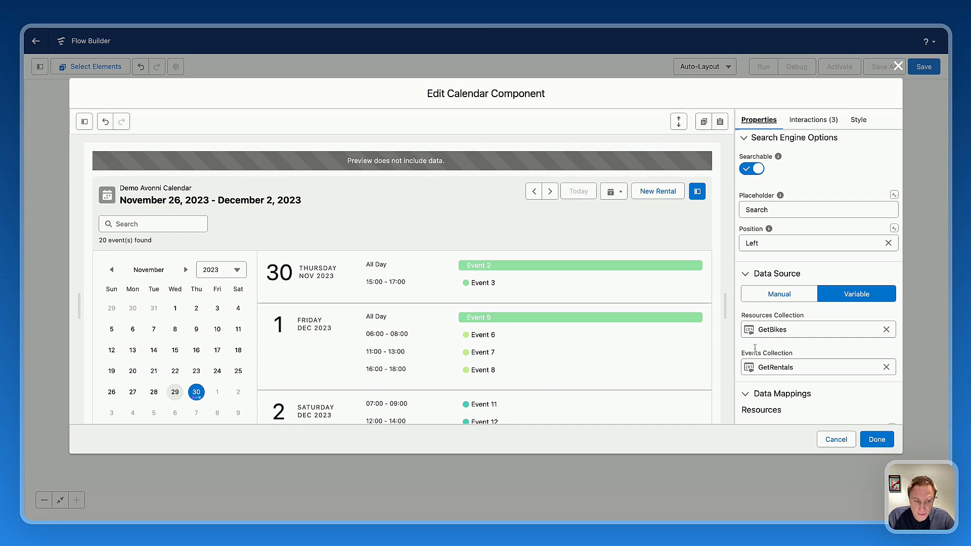
{"action": "scroll", "coordinate": [754, 348], "scroll_direction": "down", "scroll_amount": 10}
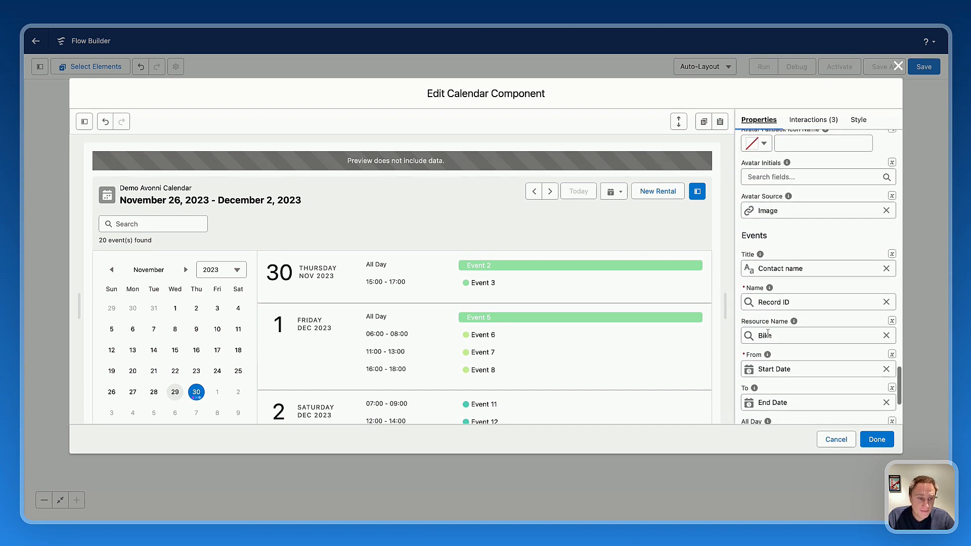
{"action": "scroll", "coordinate": [768, 334], "scroll_direction": "down", "scroll_amount": 1}
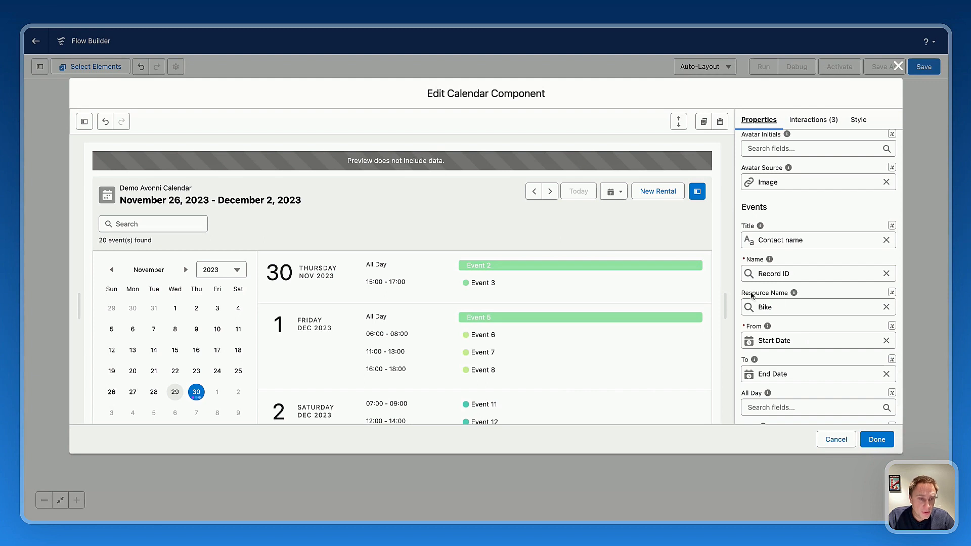